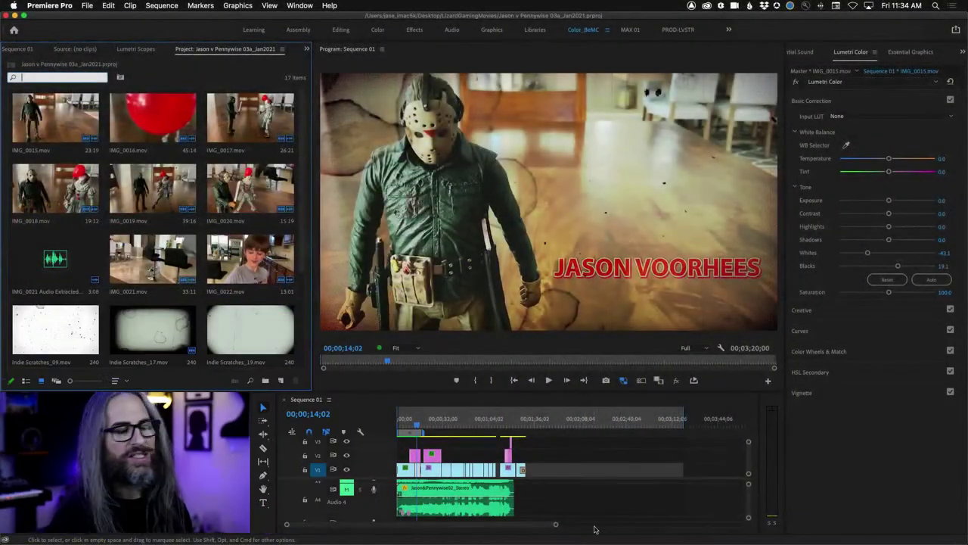
Step: Switch to Finder from the Dock to reach the desktop files
left_click(79, 536, "alt")
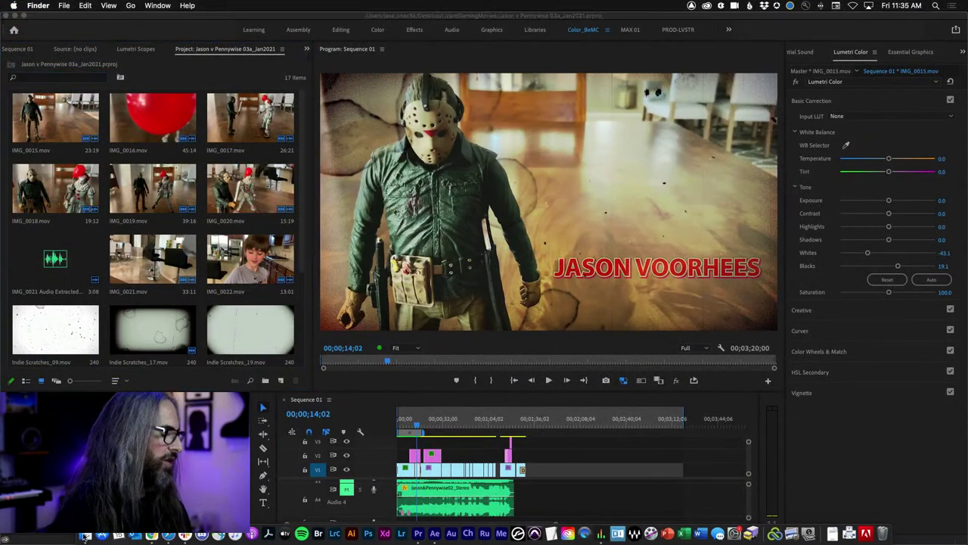
key("space")
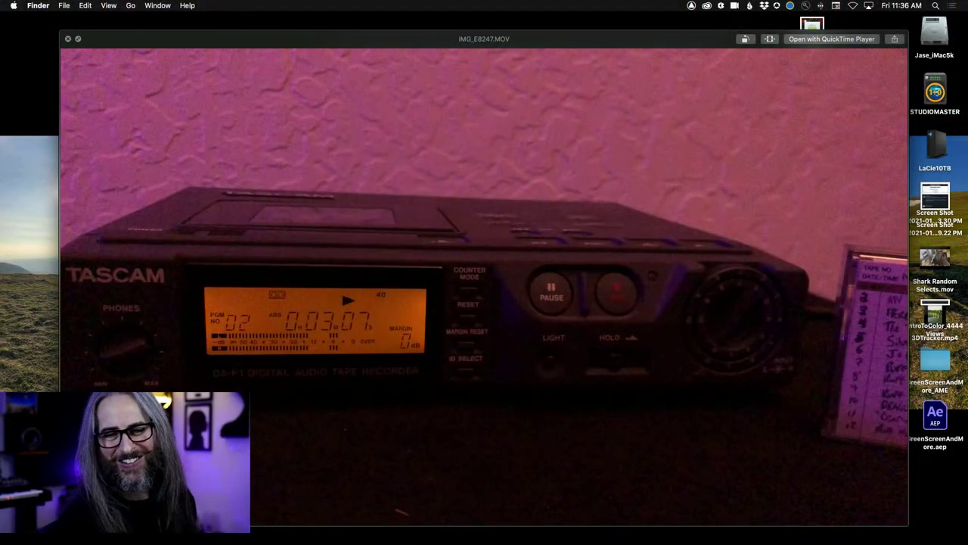
Step: Close the clip preview and return to the Jason v Pennywise project in Premiere Pro
key("space")
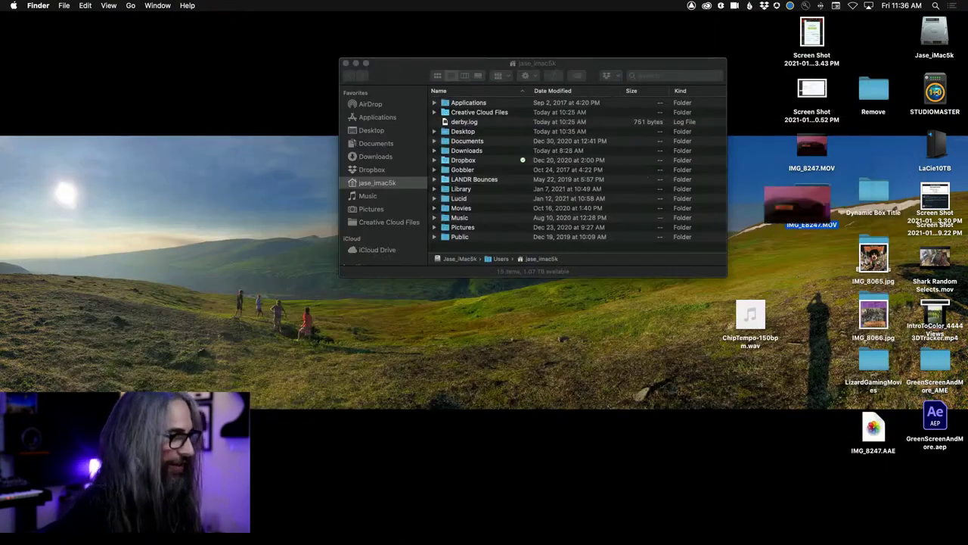
mouse_move(280, 539)
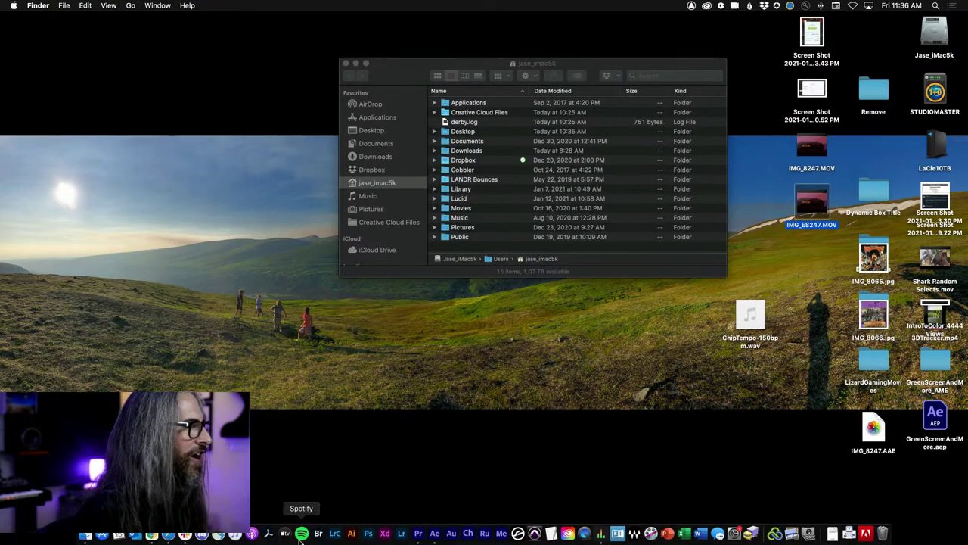
left_click(418, 533)
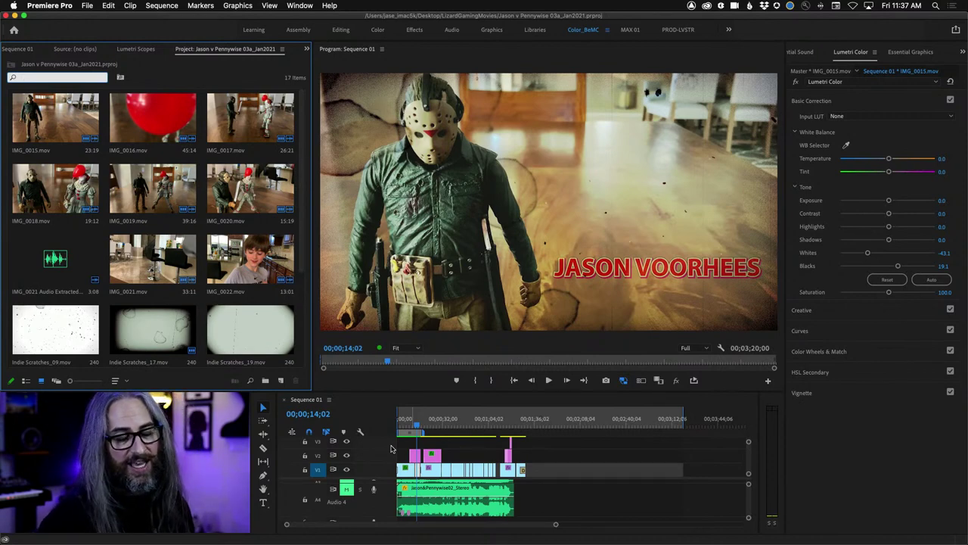
Step: Close the Jason v Pennywise project with File > Close All Projects
left_click(87, 5)
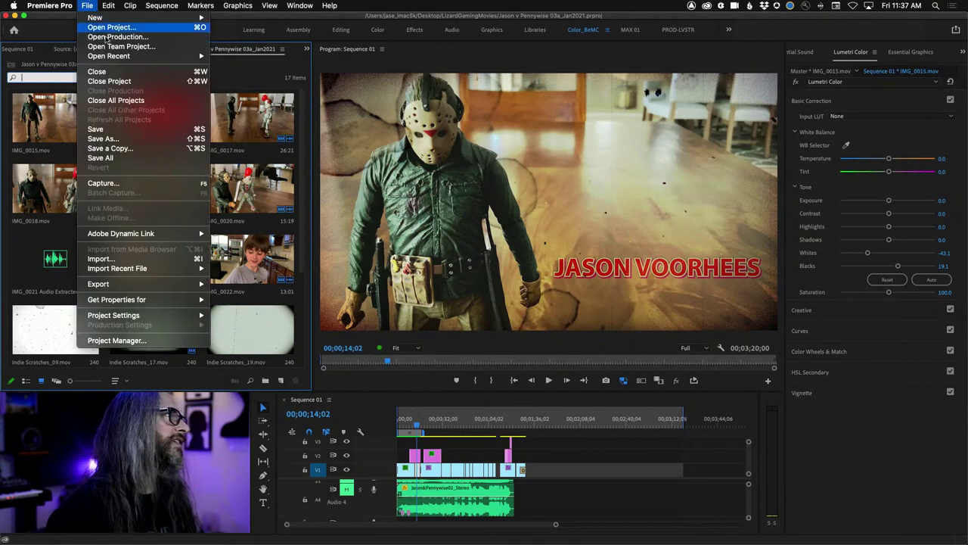
left_click(136, 101)
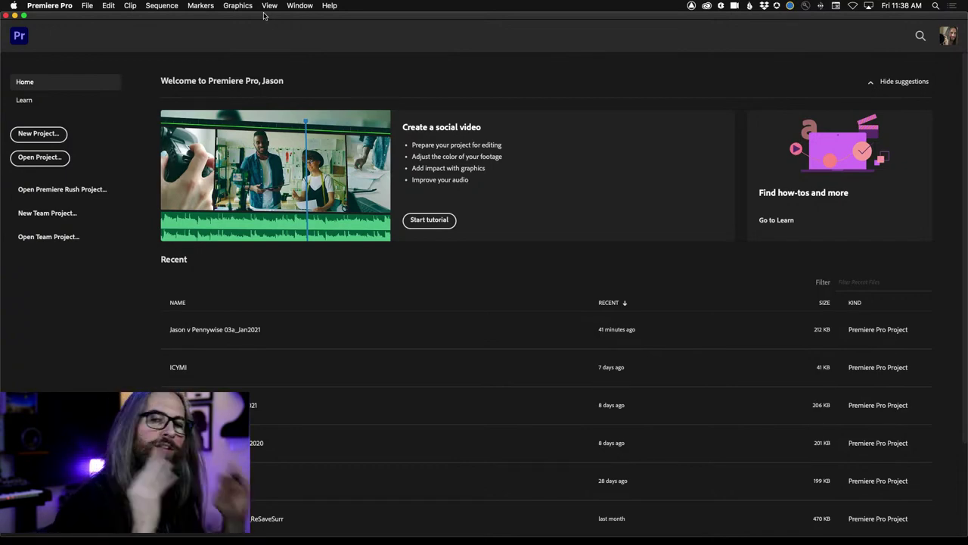
Step: Start a new project from the Home screen and name it Galaxian
left_click(42, 134)
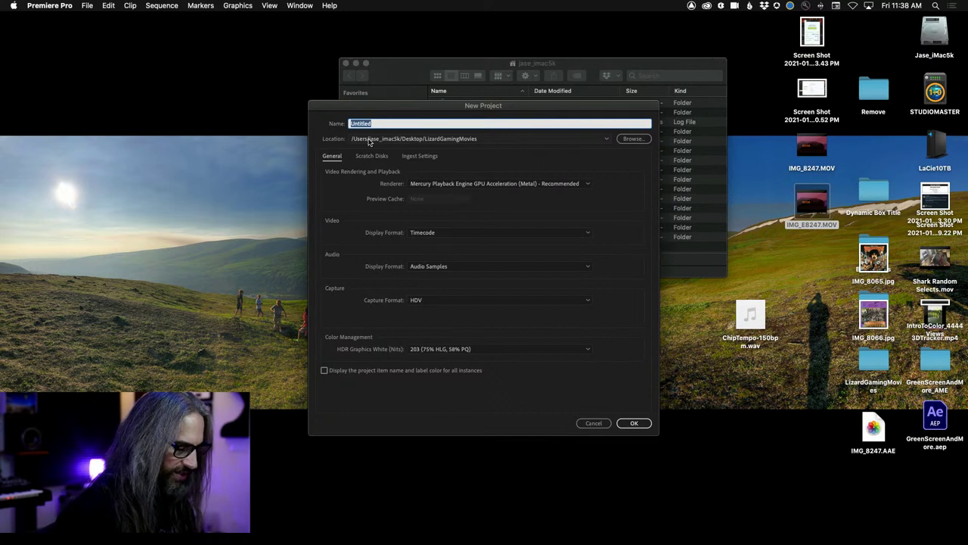
type("Galax")
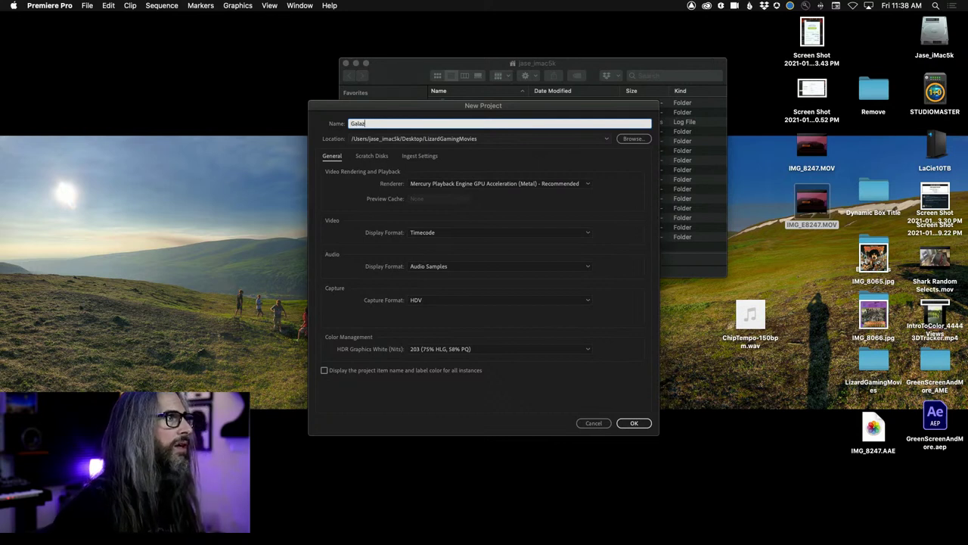
type("ian")
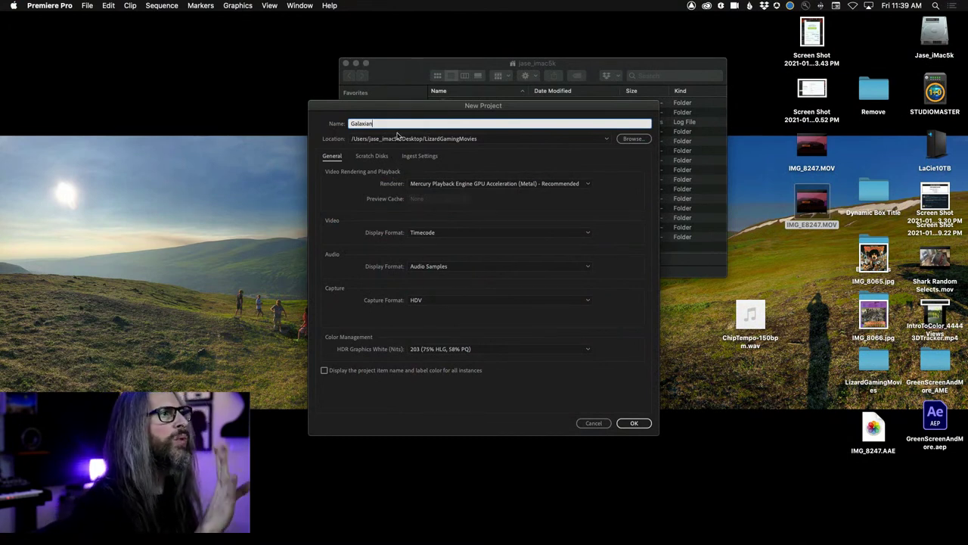
Step: Set the project location to the Remove folder on the Desktop
left_click(606, 140)
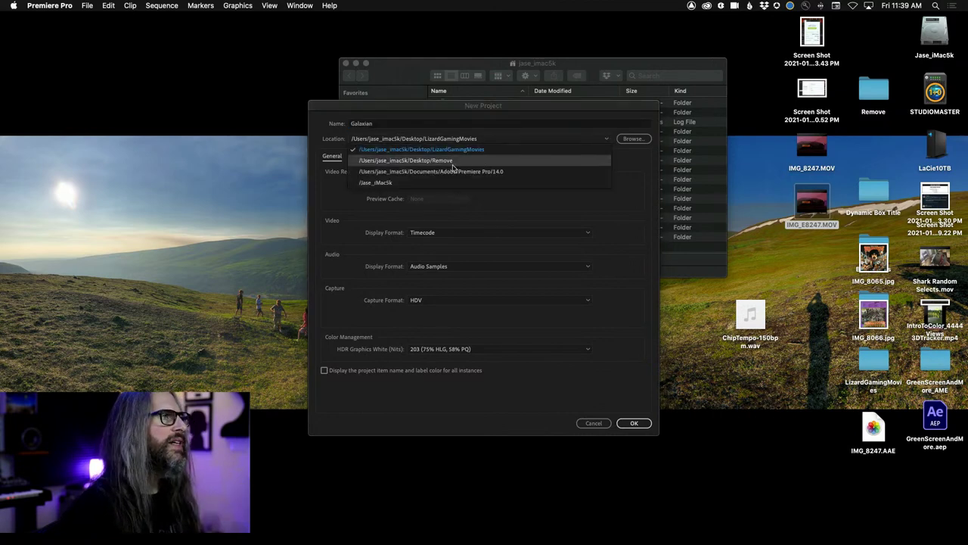
left_click(635, 139)
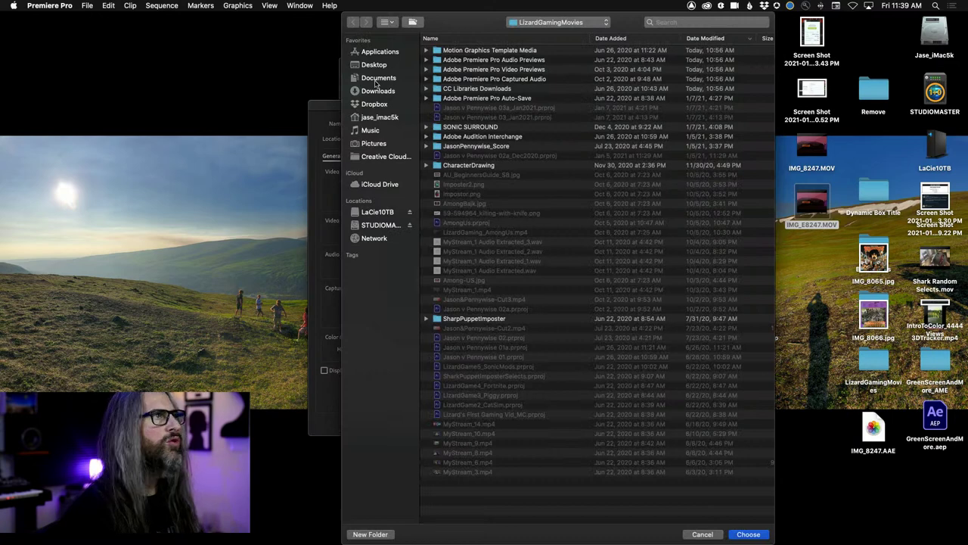
left_click(373, 65)
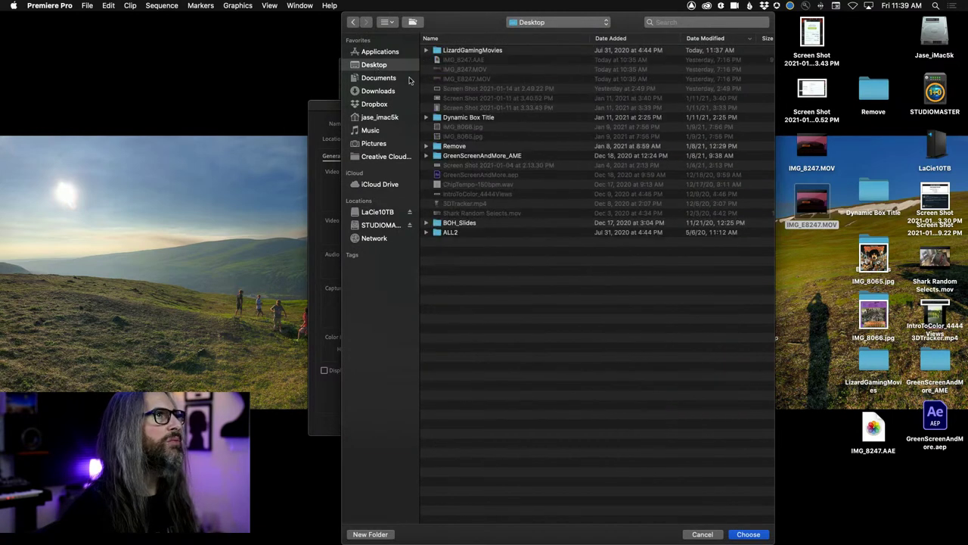
double_click(476, 144)
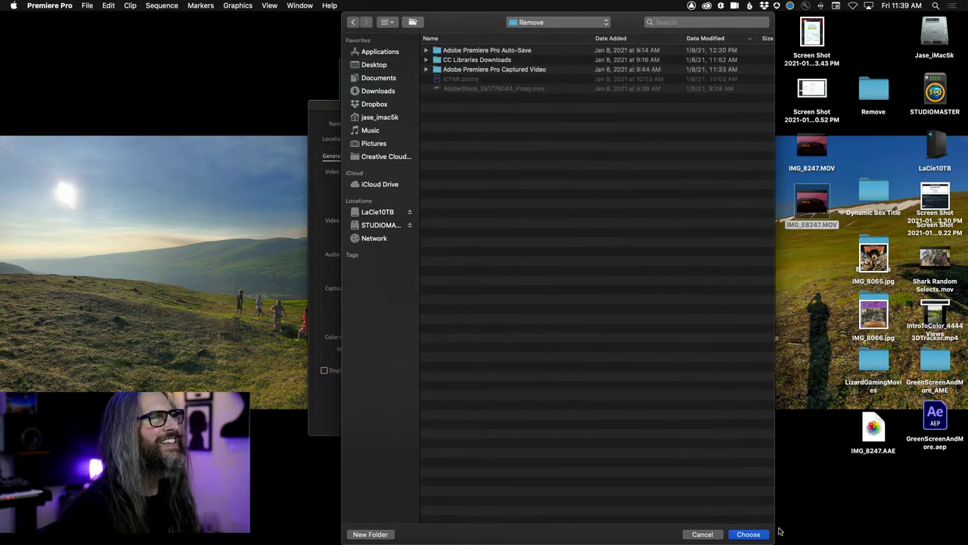
left_click(751, 536)
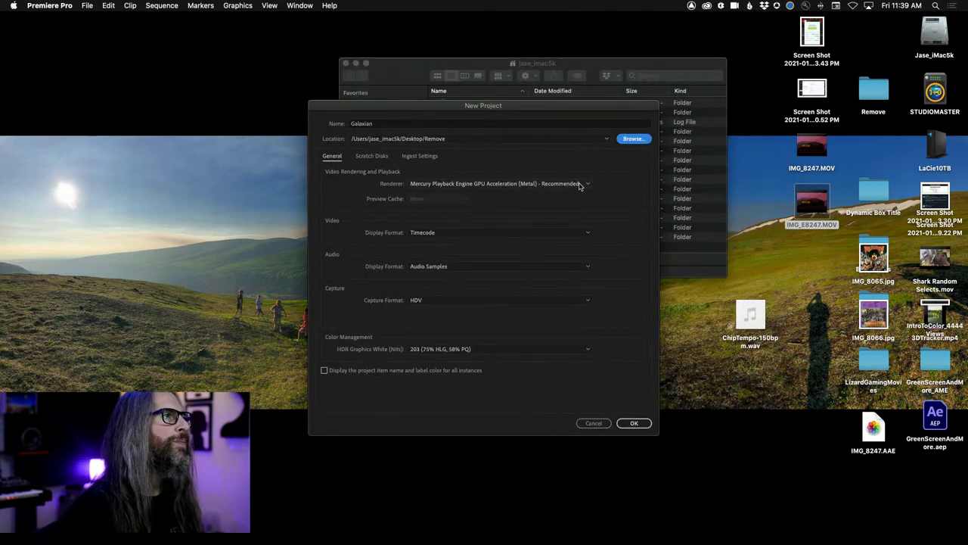
left_click(580, 184)
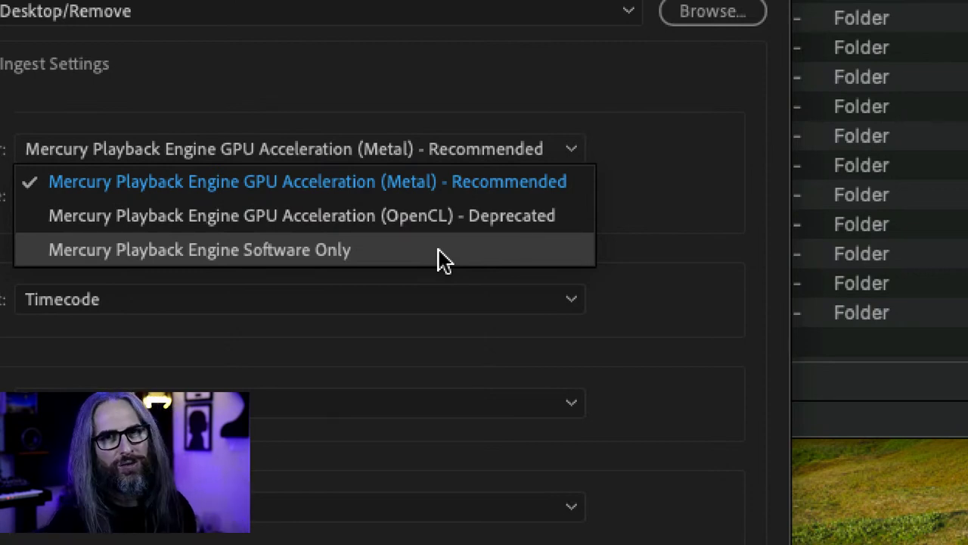
Step: Keep Mercury Playback Engine GPU Acceleration (Metal) - Recommended as the renderer
left_click(428, 173)
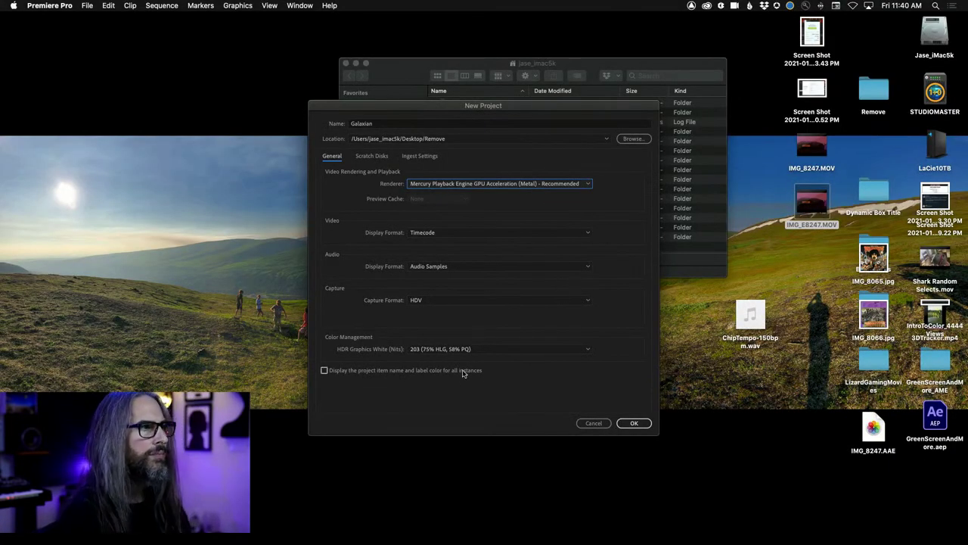
left_click(483, 350)
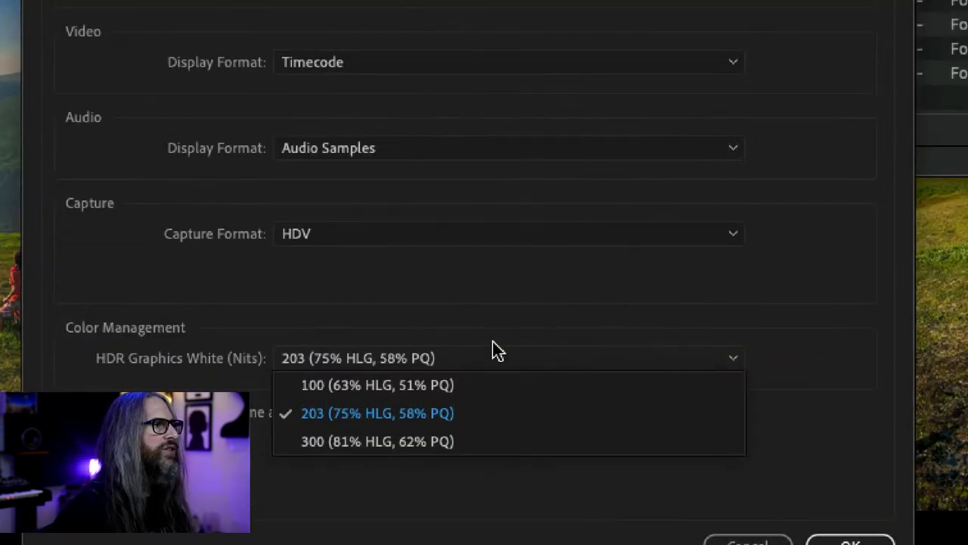
left_click(446, 318)
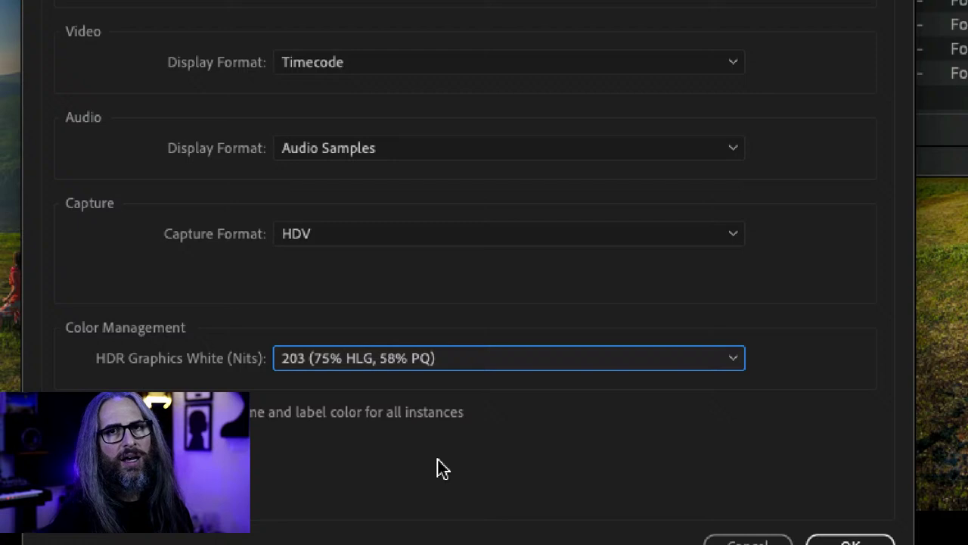
left_click(468, 366)
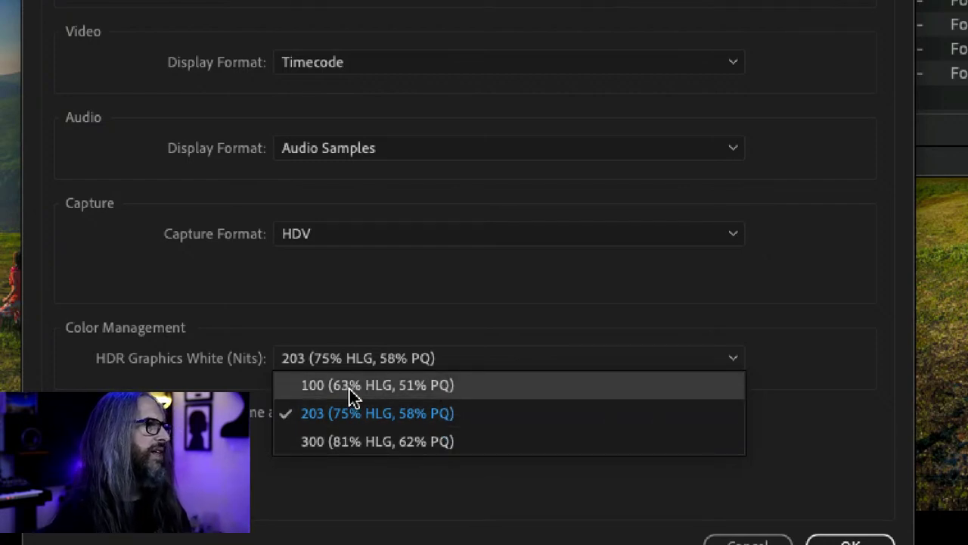
left_click(515, 333)
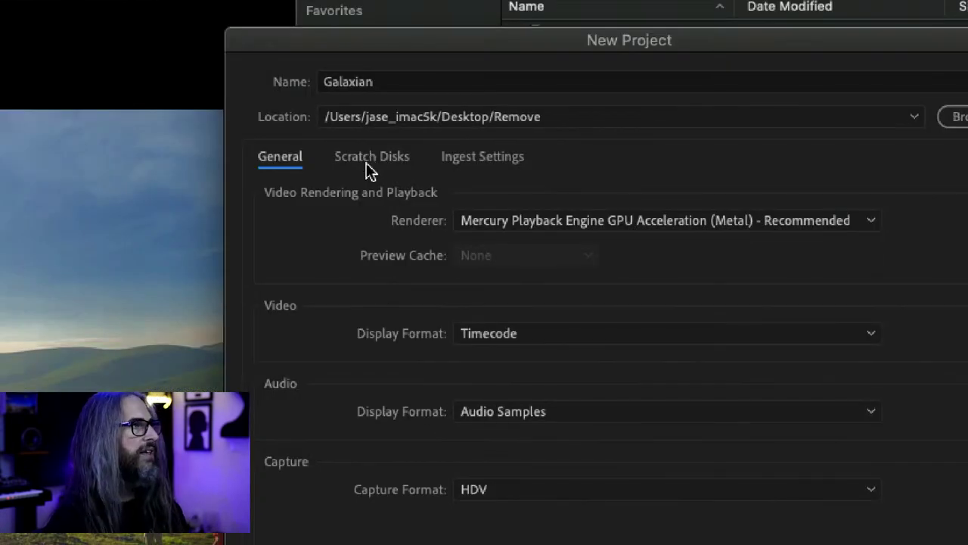
Step: Show the Scratch Disks tab, with every disk set to Same as Project
left_click(365, 160)
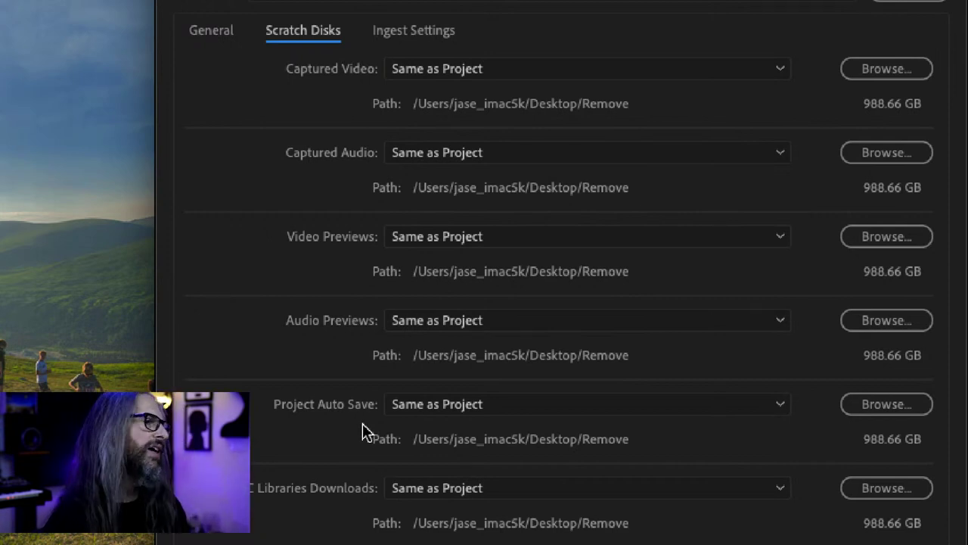
left_click(473, 406)
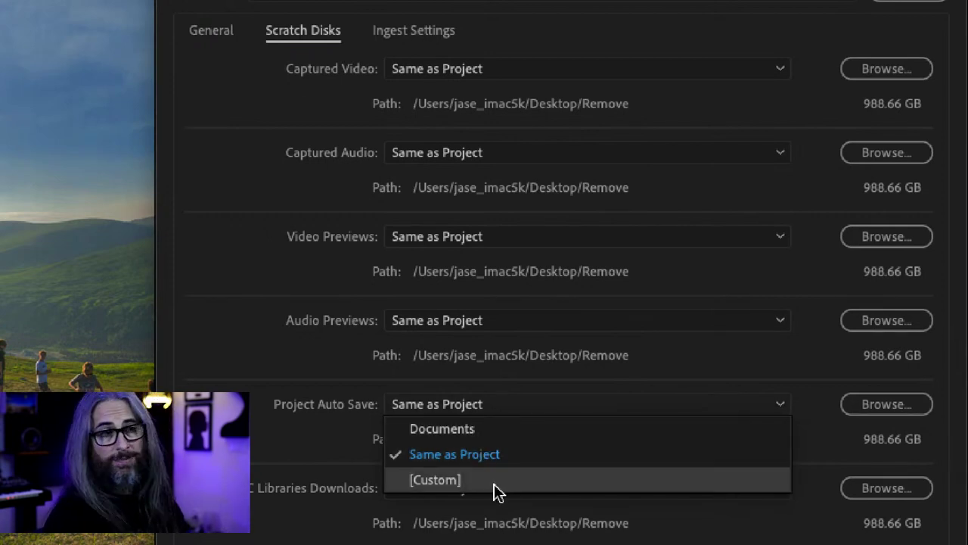
left_click(492, 463)
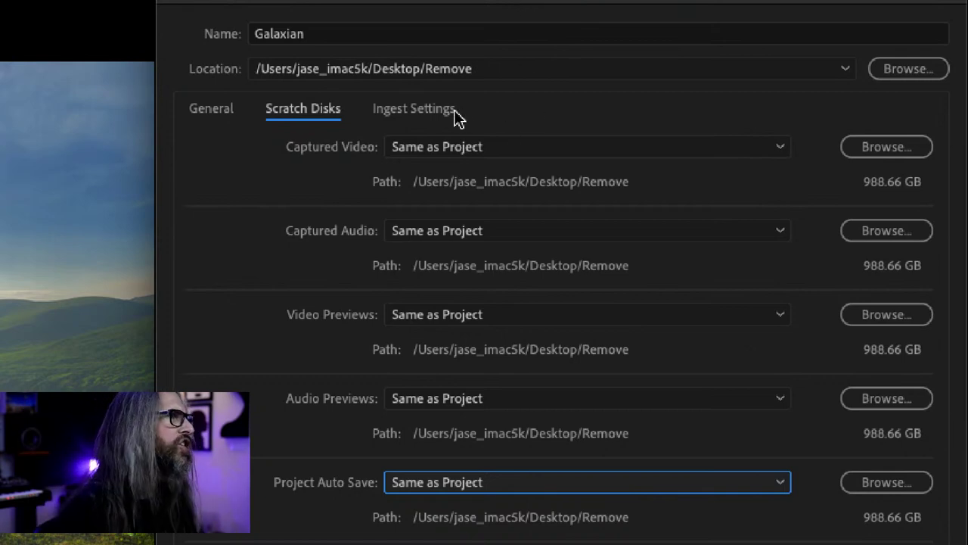
Step: Show the Ingest Settings tab, where ingest is still disabled
left_click(420, 110)
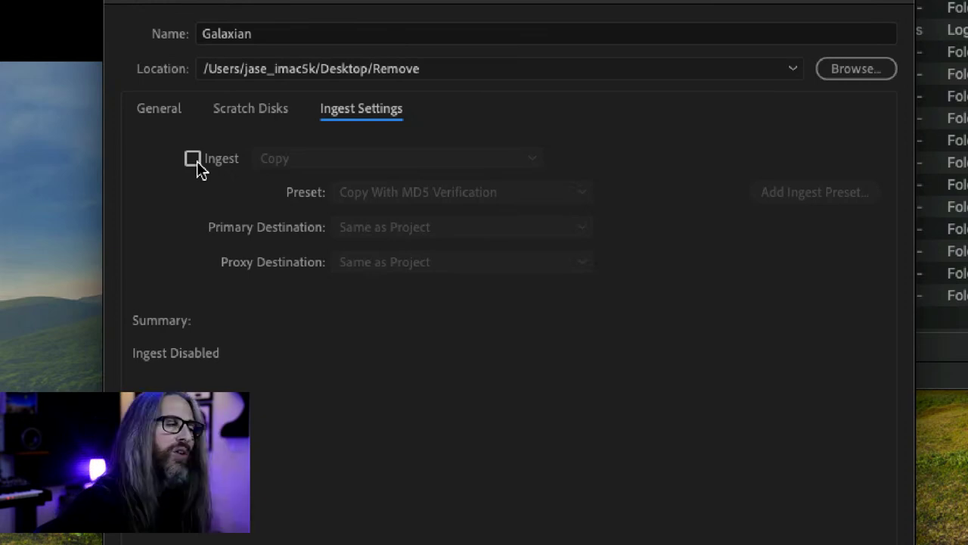
Step: Enable Ingest in Create Proxies mode and expand the proxy Preset list
left_click(195, 160)
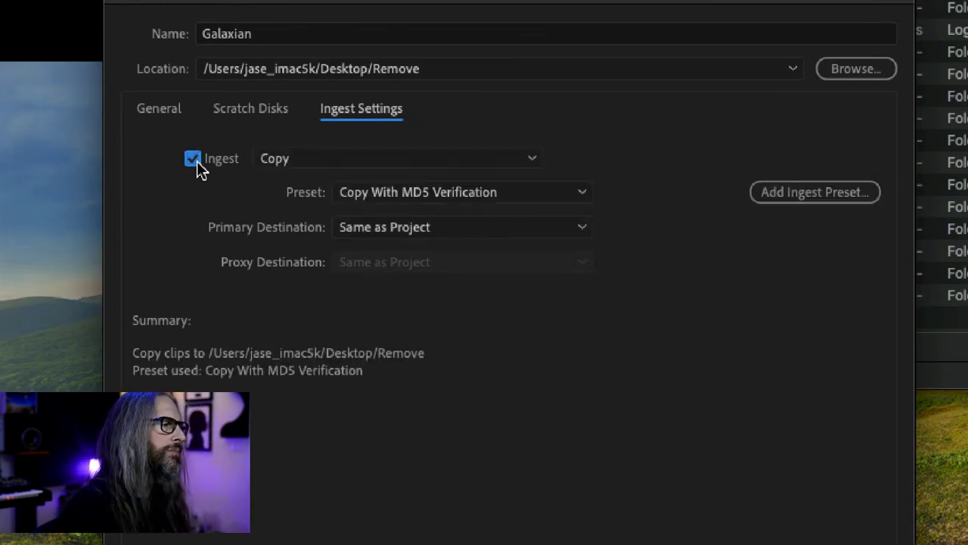
left_click(326, 165)
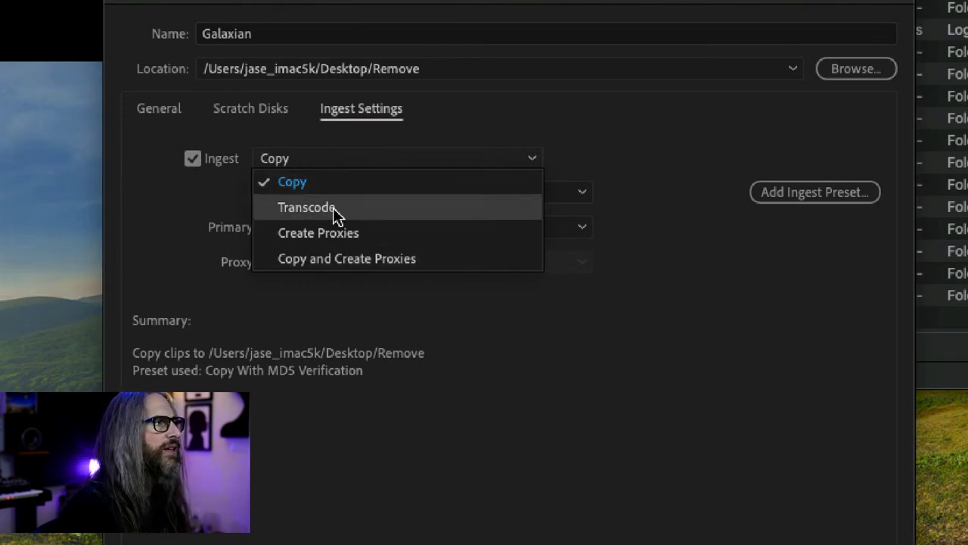
left_click(408, 234)
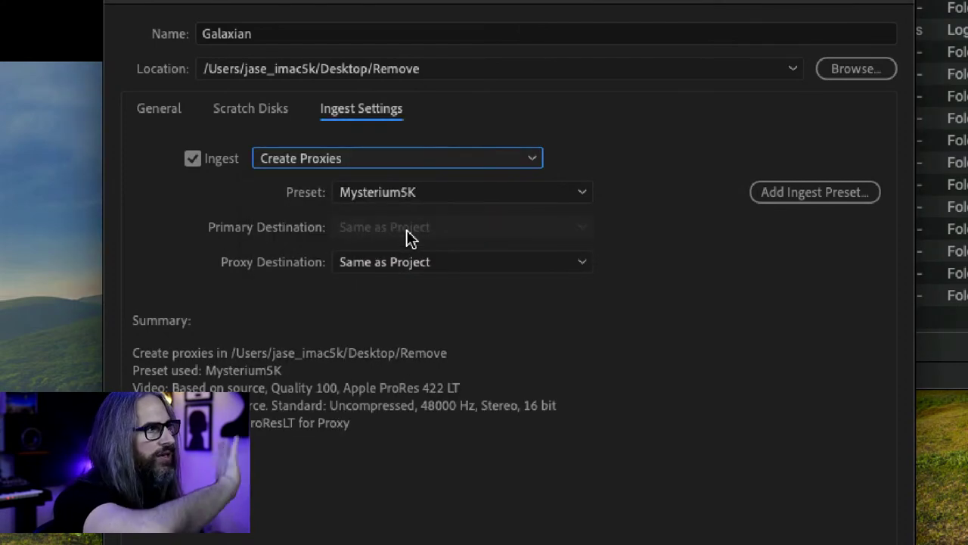
left_click(347, 167)
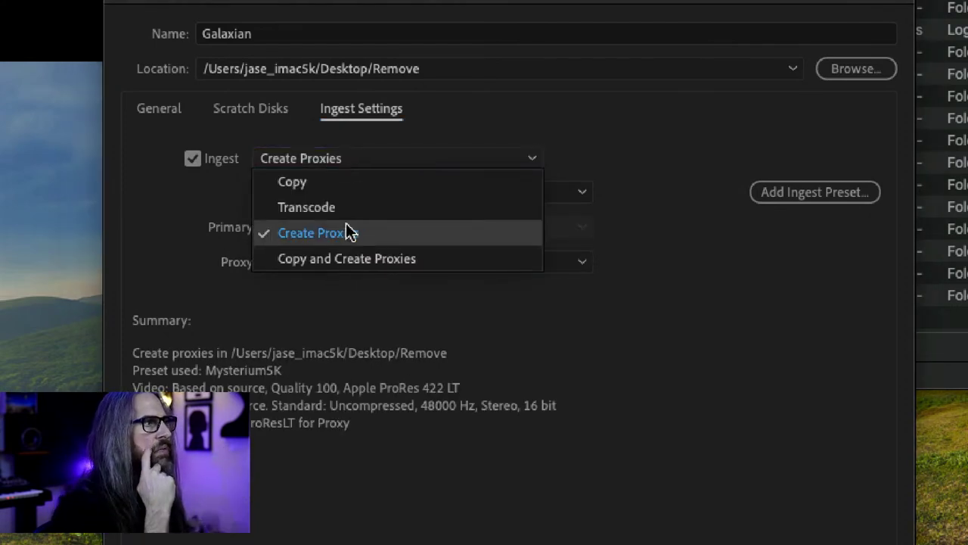
left_click(181, 206)
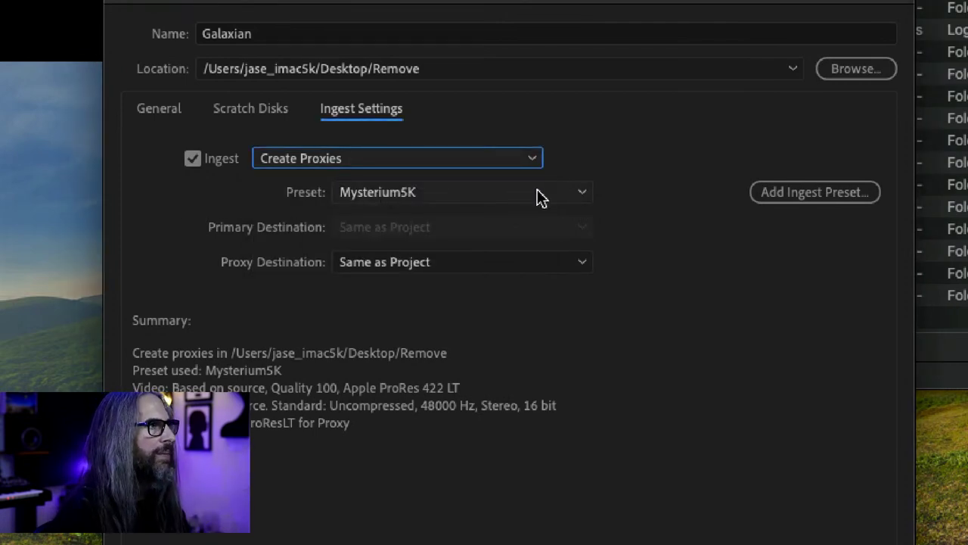
left_click(562, 192)
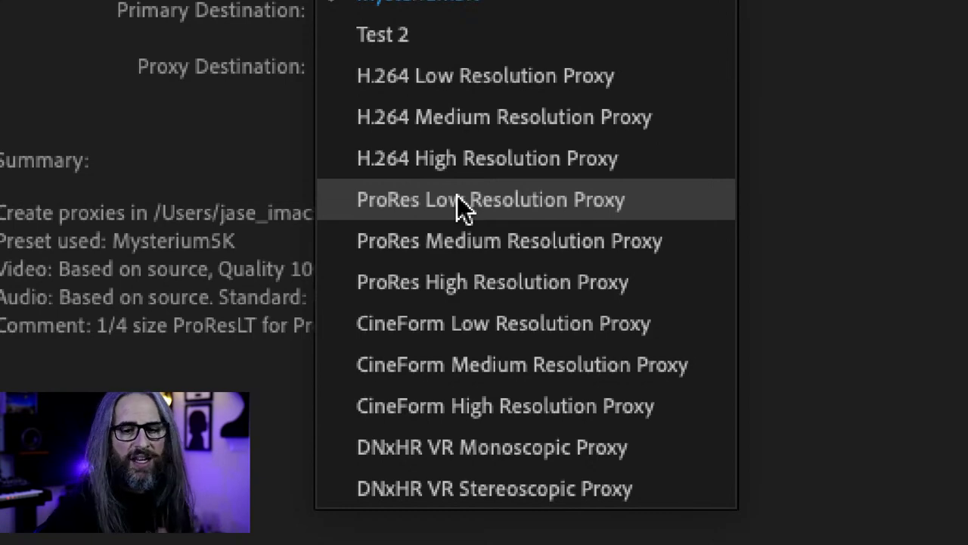
Step: Choose the ProRes Low Resolution Proxy preset for ingest
left_click(458, 199)
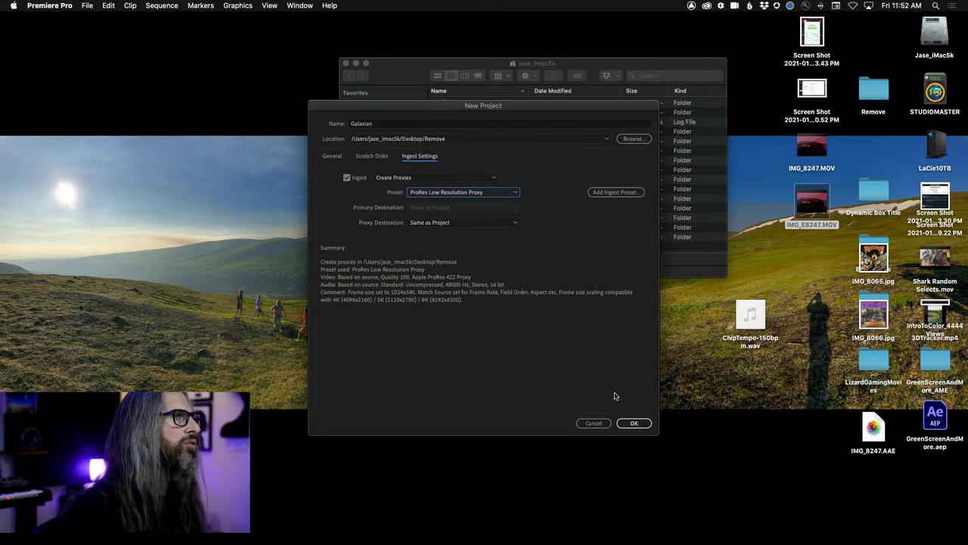
Step: Confirm the new Galaxian project and bring up its empty Project panel with Shift+1
left_click(631, 425)
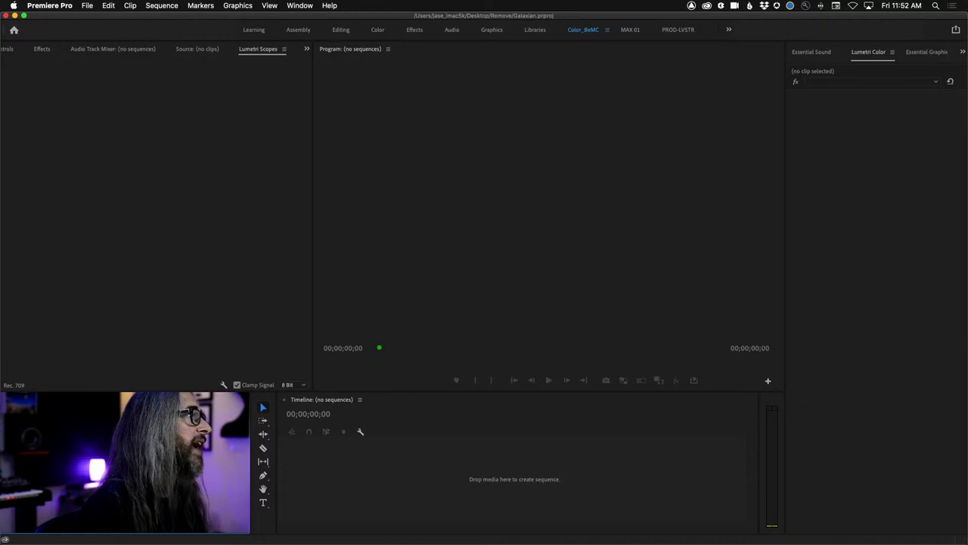
key("shift+1")
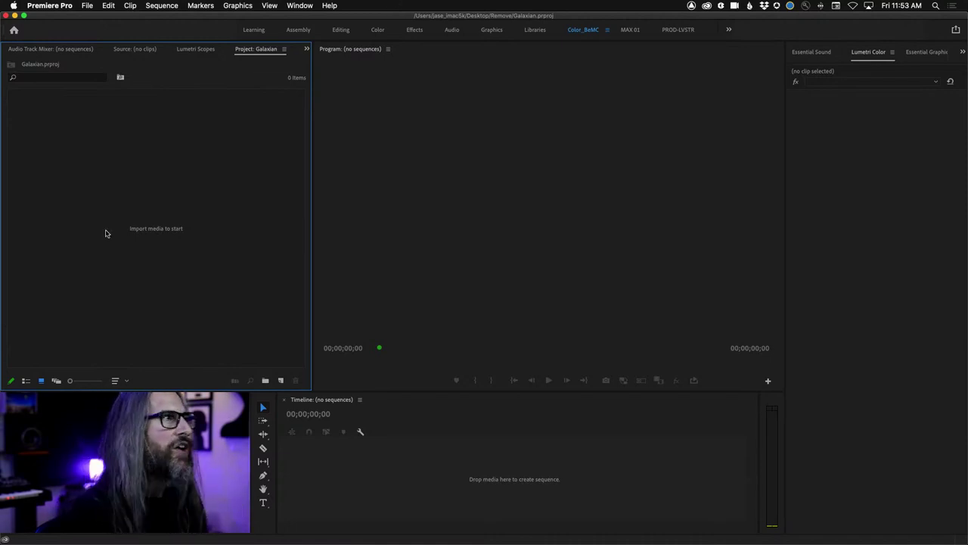
Step: Drag the Project: Galaxian tab to the front of its panel group and check the workspace options
left_click_drag(251, 54, 34, 51)
left_click(299, 5)
mouse_move(310, 23)
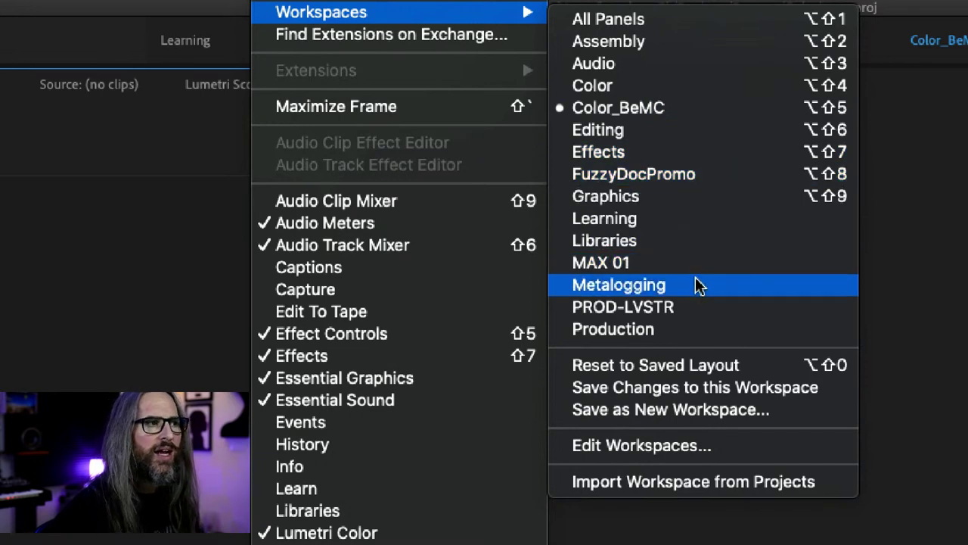
key("Escape")
Step: Look through the Window menu and the other main menus, then close them
left_click(356, 11)
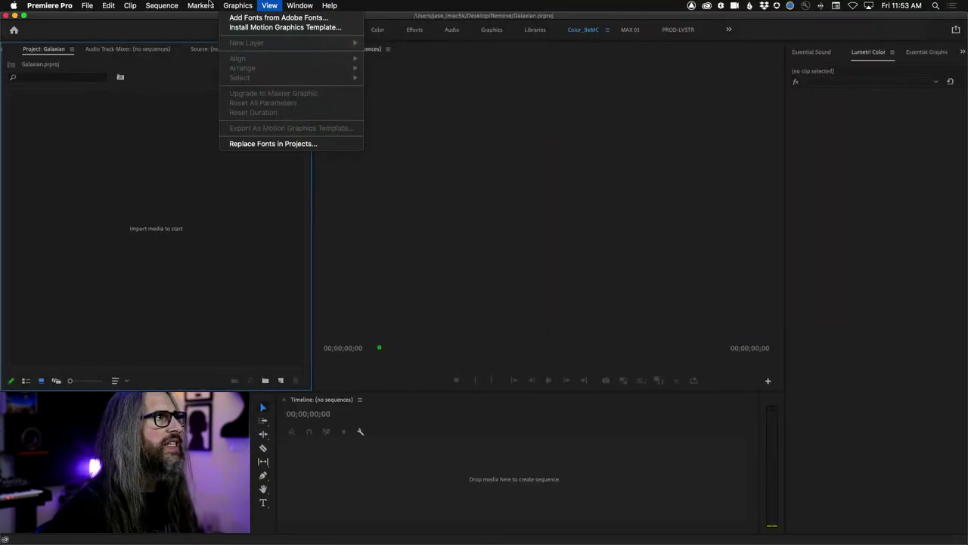
mouse_move(27, 6)
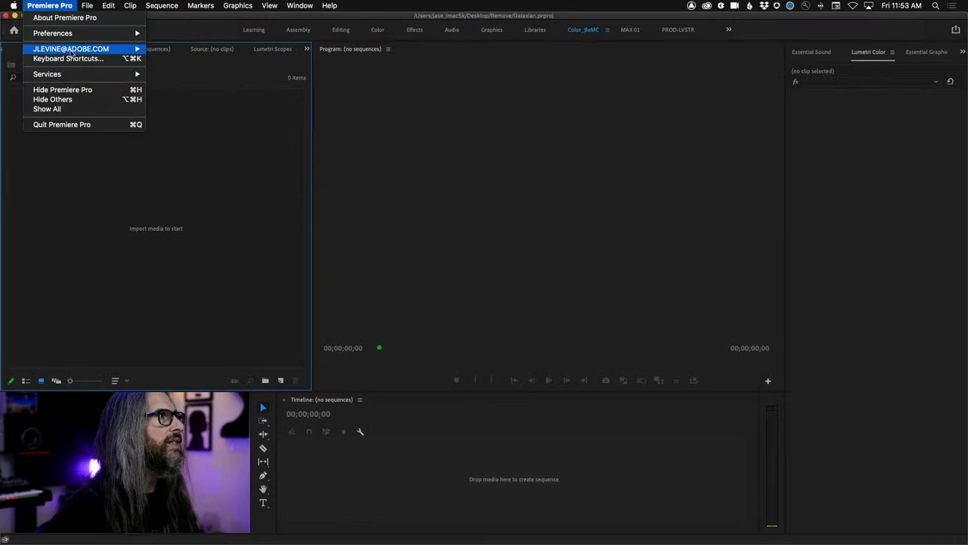
mouse_move(78, 50)
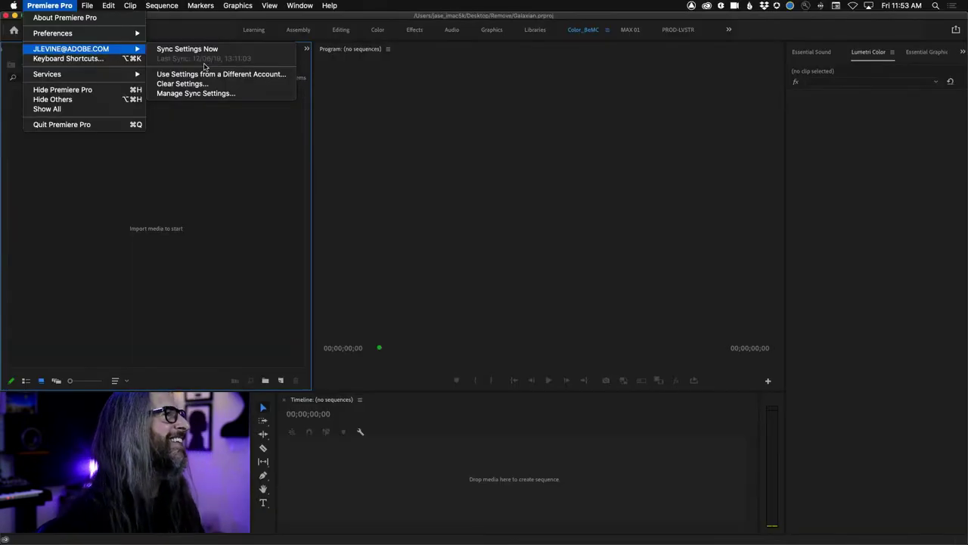
left_click(211, 4)
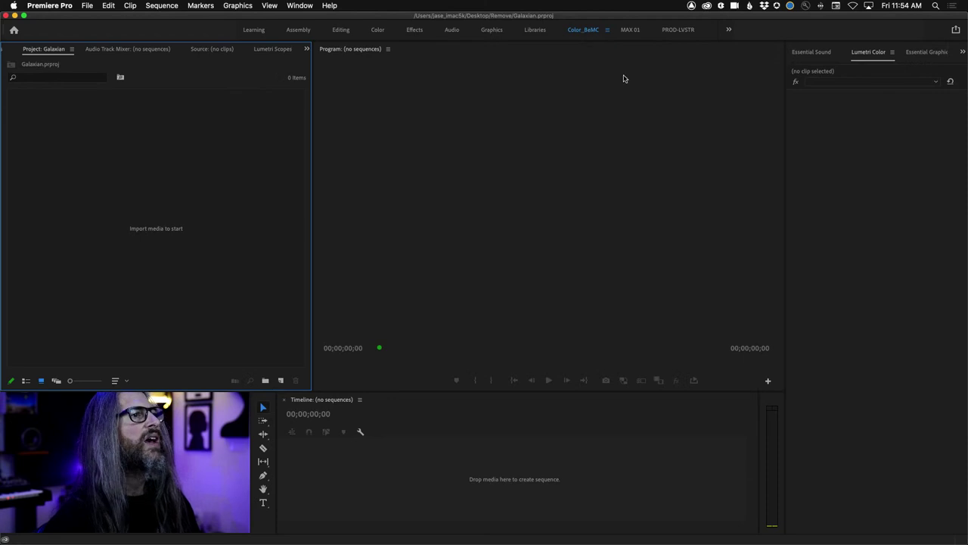
Step: Move the Lumetri Color tab to the front of the right-hand panel group
left_click(888, 53)
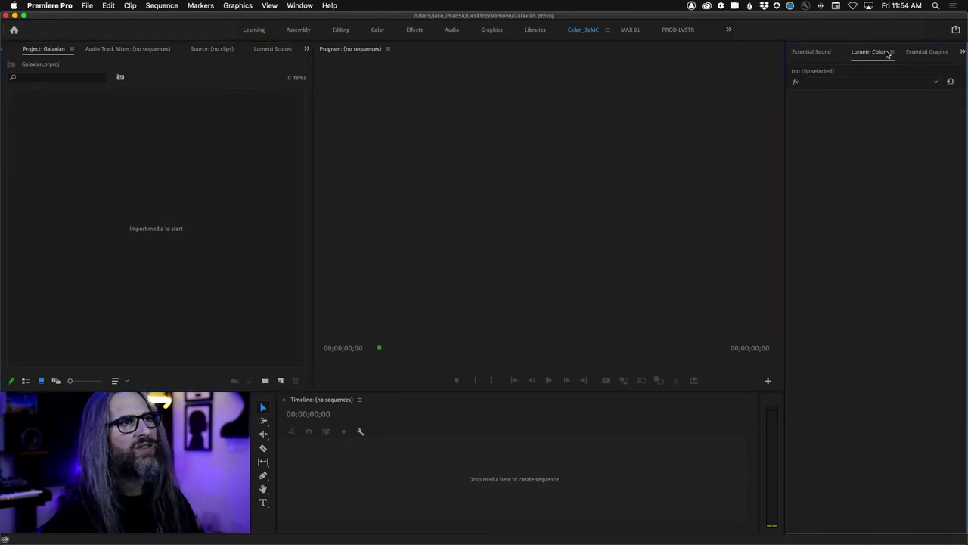
left_click(820, 54)
left_click(935, 53)
left_click(858, 53)
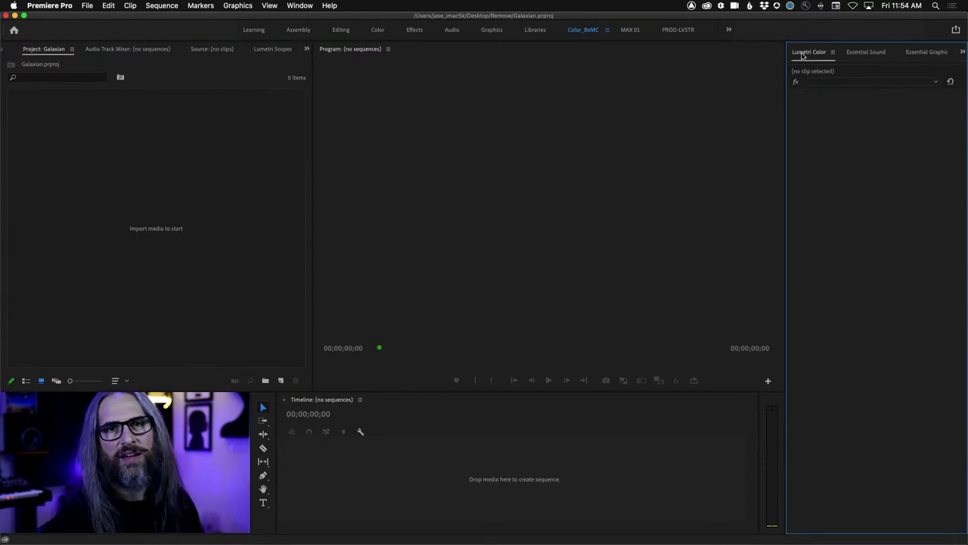
Step: Pull the Source panel out of the left group and dock it with the Program monitor
left_click(146, 270)
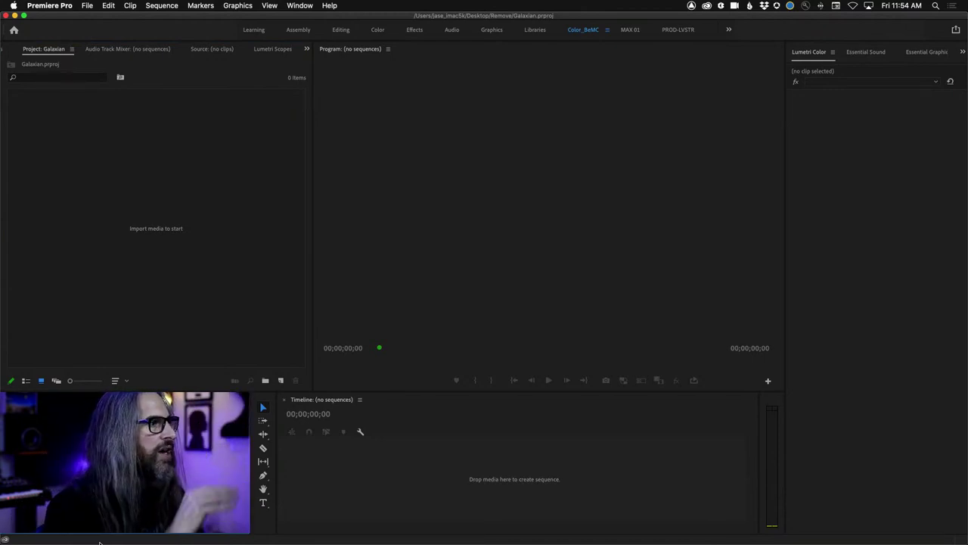
left_click(262, 522)
left_click(197, 379)
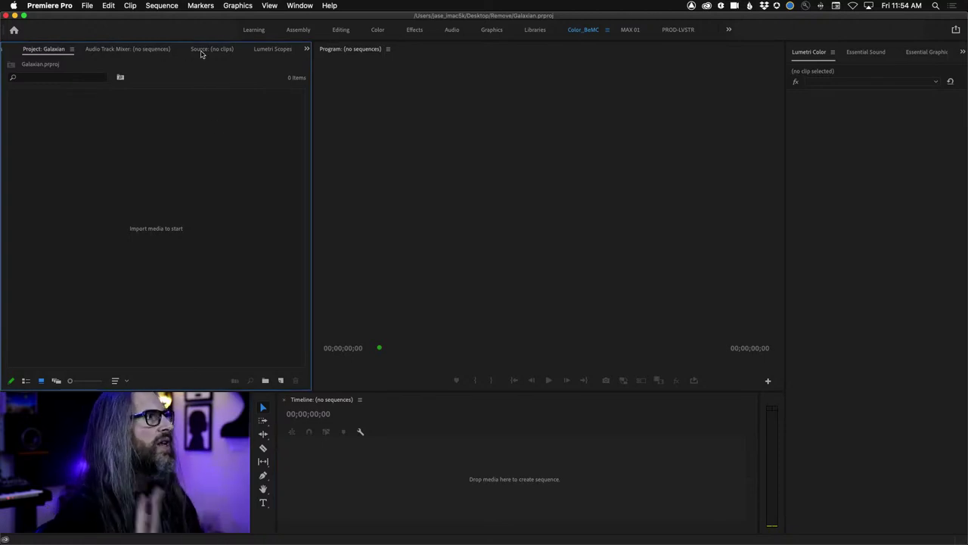
left_click_drag(203, 51, 406, 183)
left_click_drag(497, 188, 495, 186)
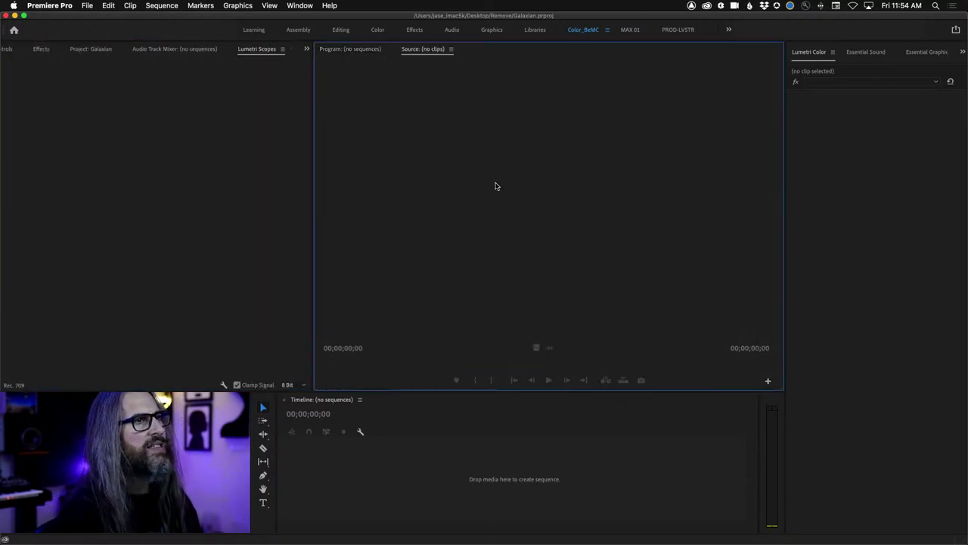
Step: Float the Source panel as its own window, then redock it beside Program
left_click(452, 49)
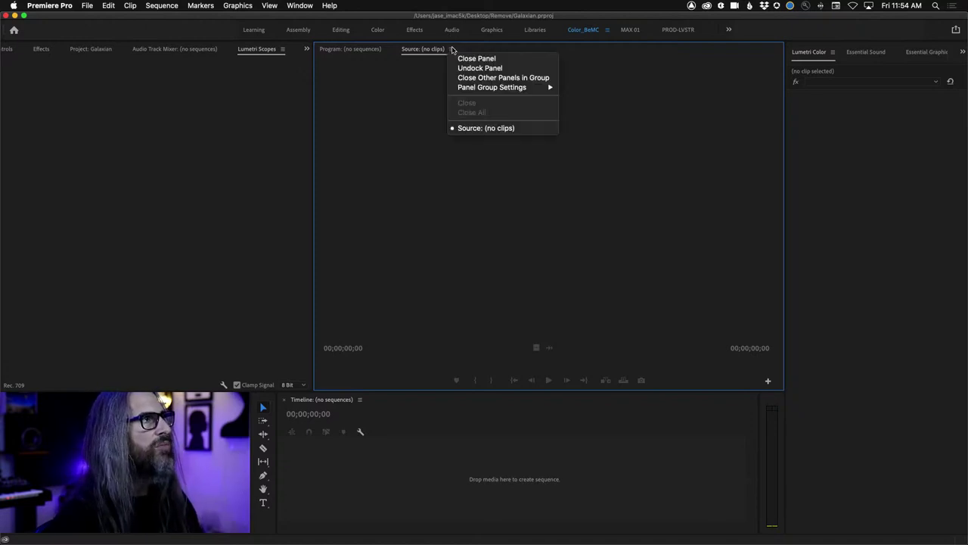
left_click(476, 69)
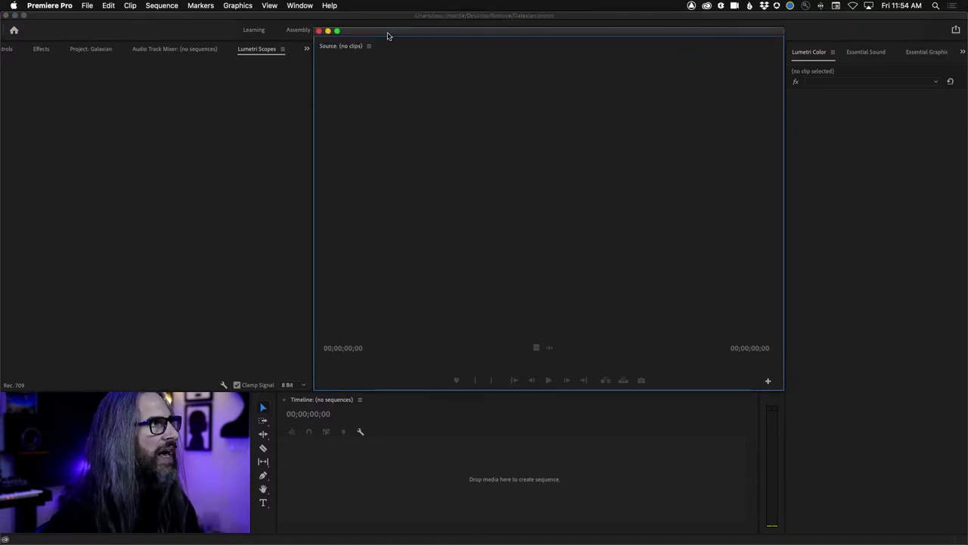
left_click_drag(388, 37, 510, 103)
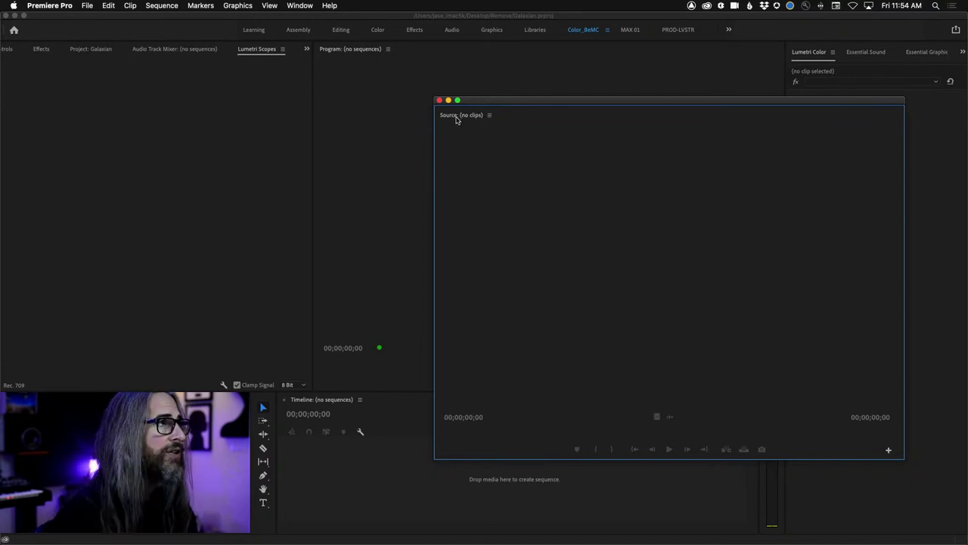
left_click_drag(456, 120, 367, 68)
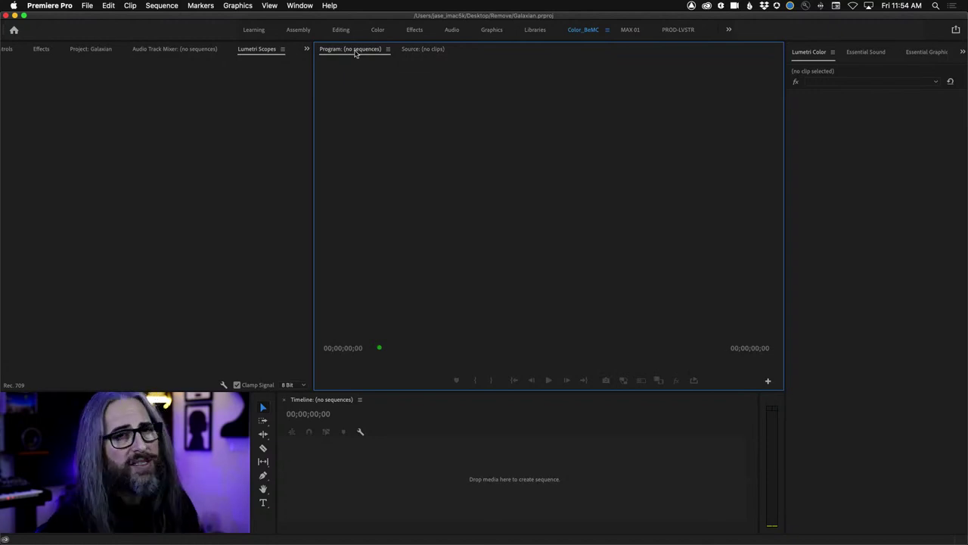
Step: Open the Edit Workspaces dialog from the Window > Workspaces menu
left_click(300, 5)
mouse_move(340, 17)
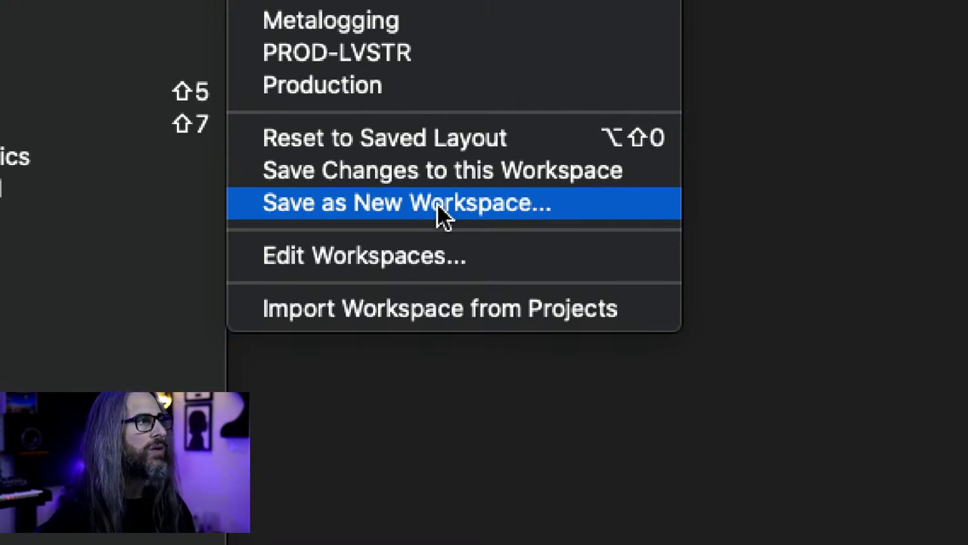
left_click(444, 255)
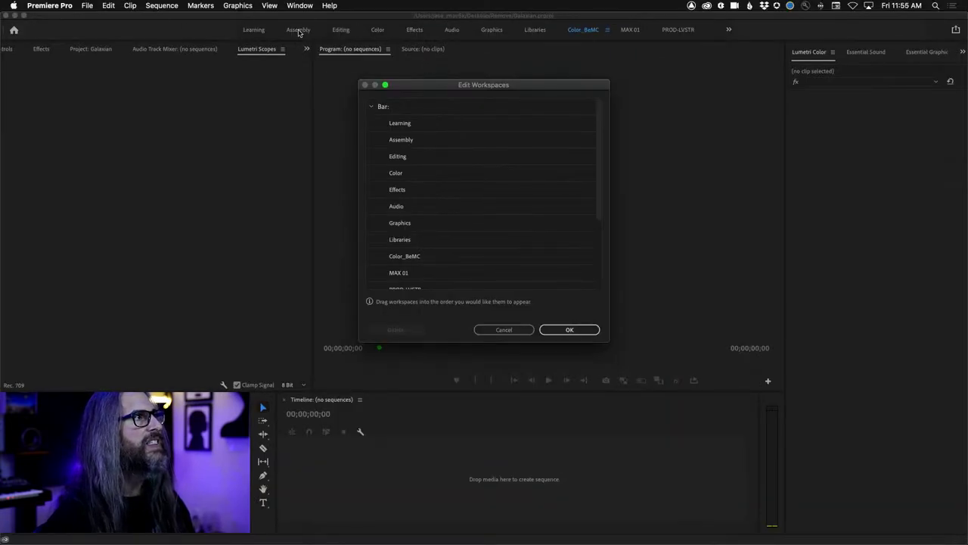
Step: Move the MAX 01, Learning and Color workspaces off the bar into the Overflow Menu
scroll(596, 204, "down", 5)
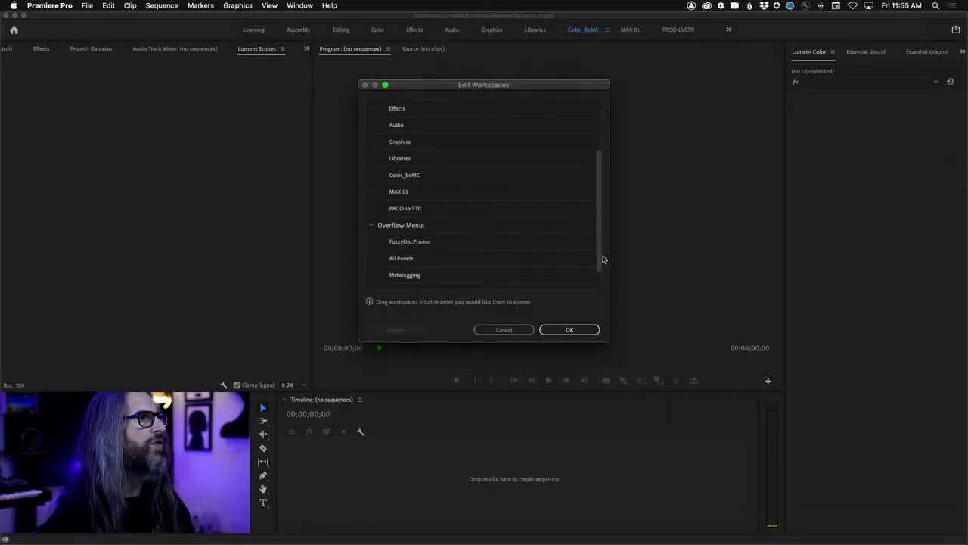
left_click_drag(396, 175, 402, 227)
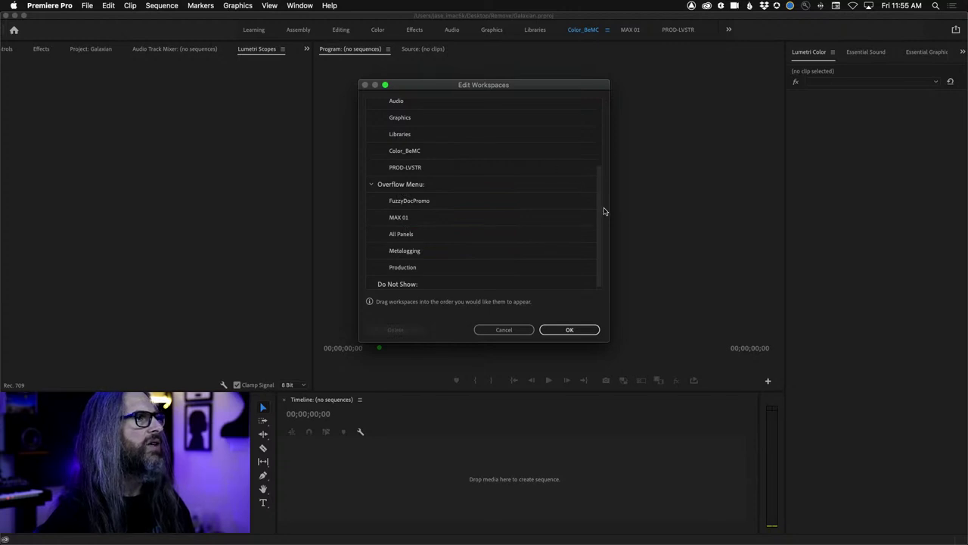
left_click_drag(599, 209, 601, 110)
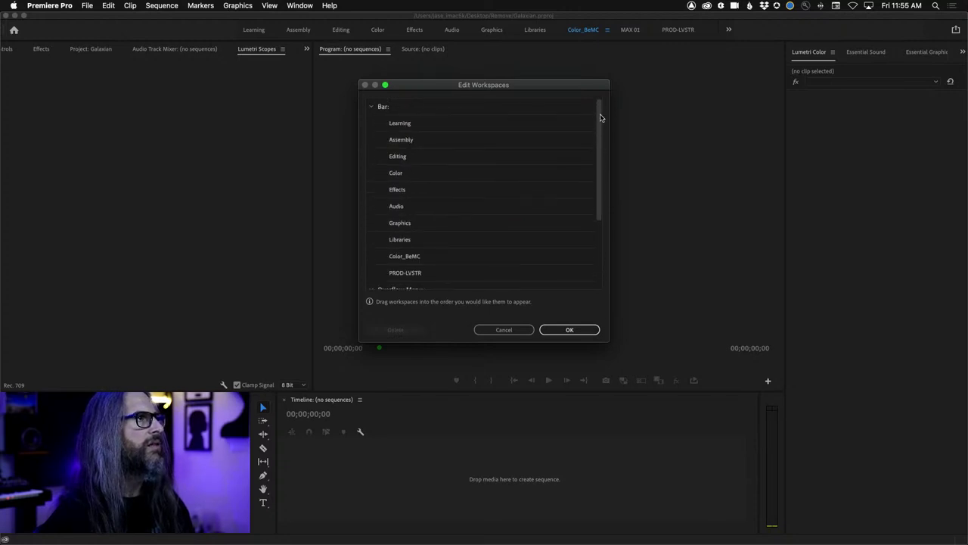
left_click(398, 125)
left_click_drag(398, 127, 411, 251)
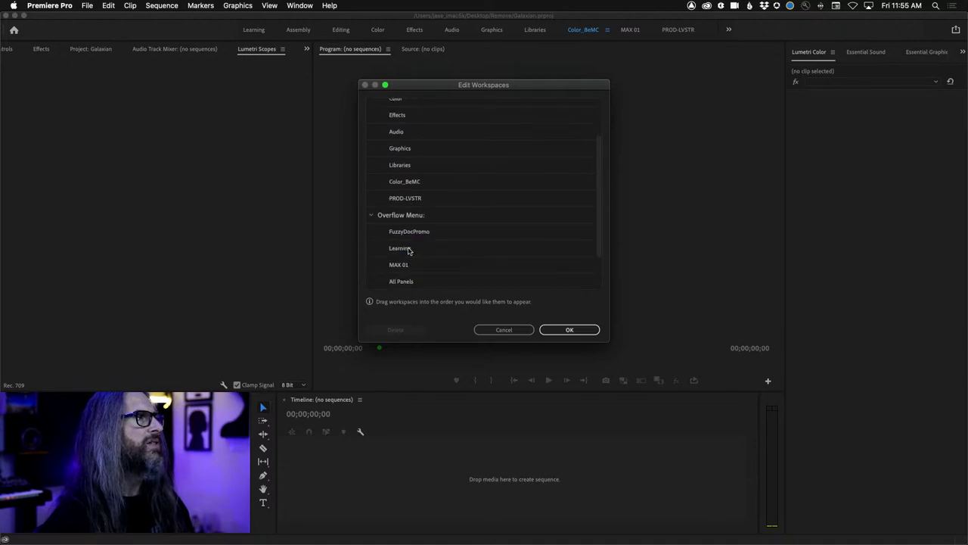
left_click_drag(601, 206, 597, 130)
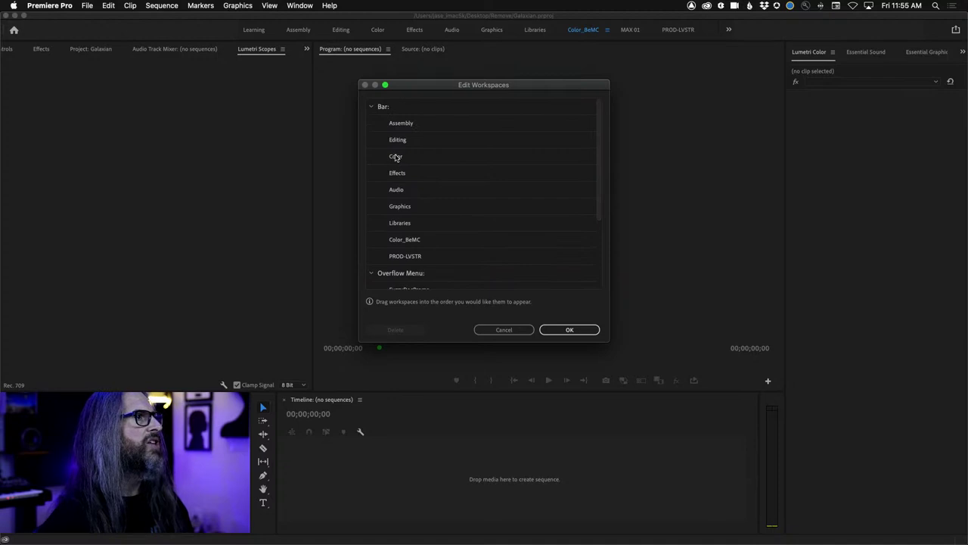
left_click_drag(395, 157, 486, 292)
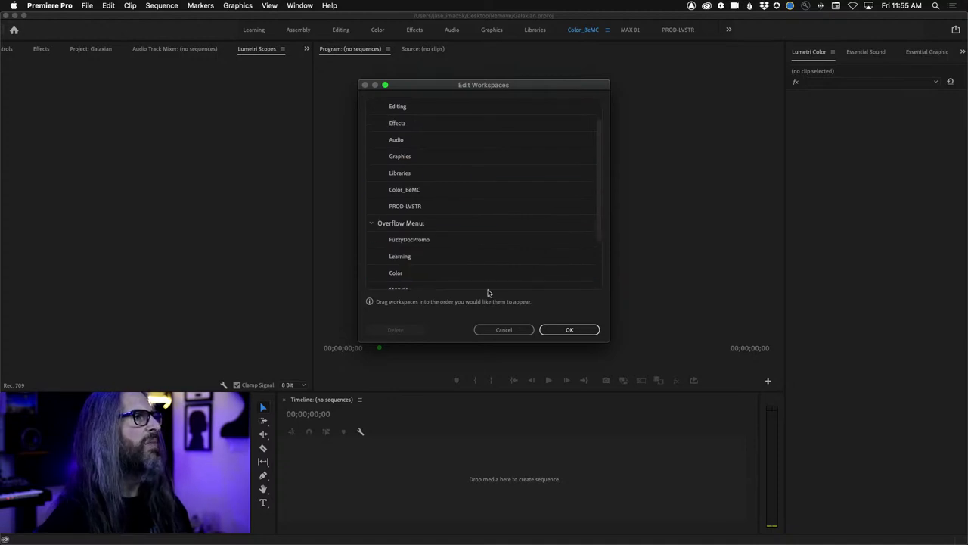
Step: Put Metalogging, All Panels and MAX 01 under Do Not Show and confirm with OK
scroll(487, 286, "down", 2)
scroll(598, 227, "down", 1)
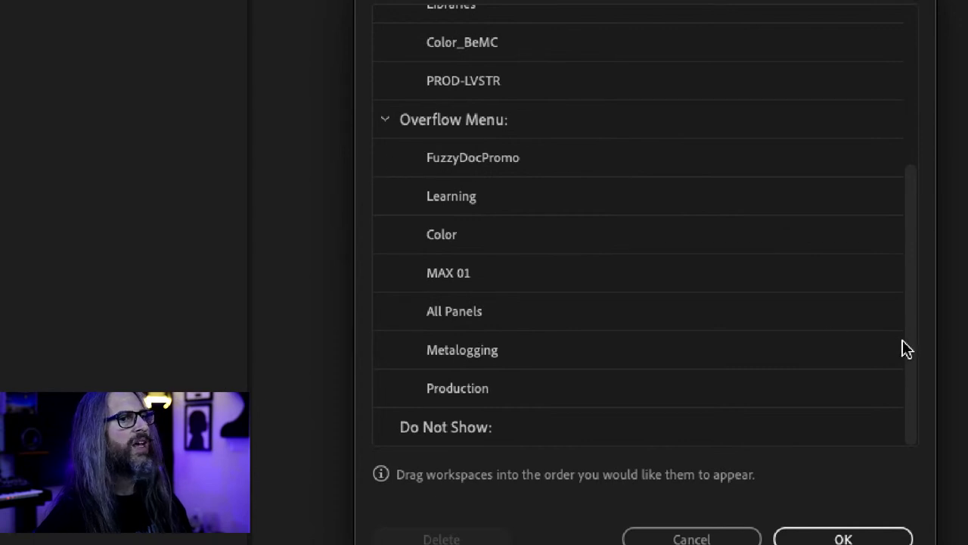
left_click_drag(452, 354, 459, 433)
left_click_drag(447, 308, 460, 398)
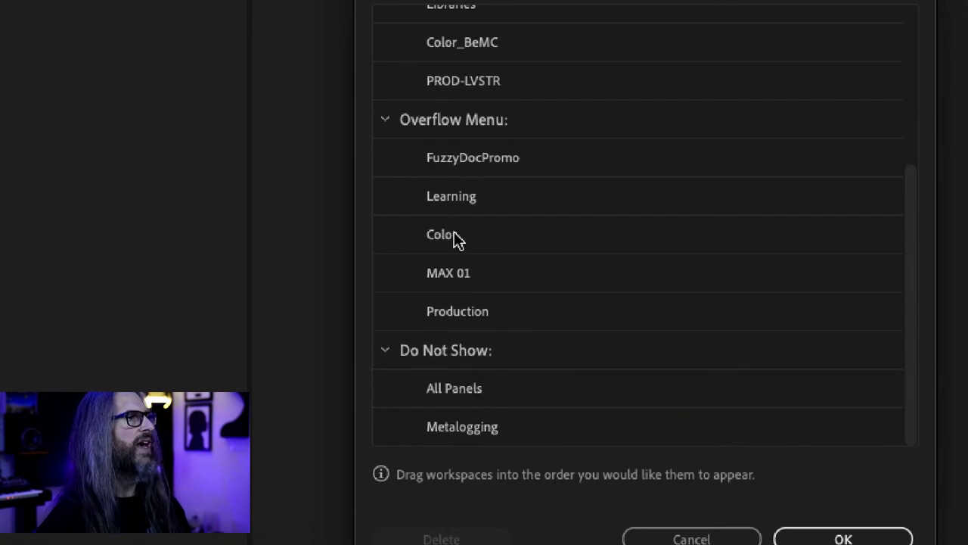
left_click_drag(451, 274, 461, 368)
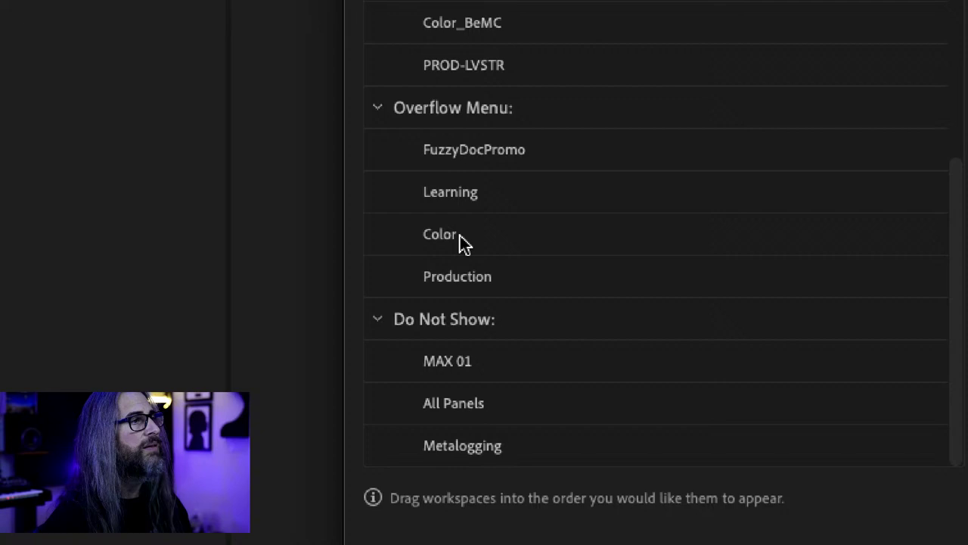
left_click(575, 331)
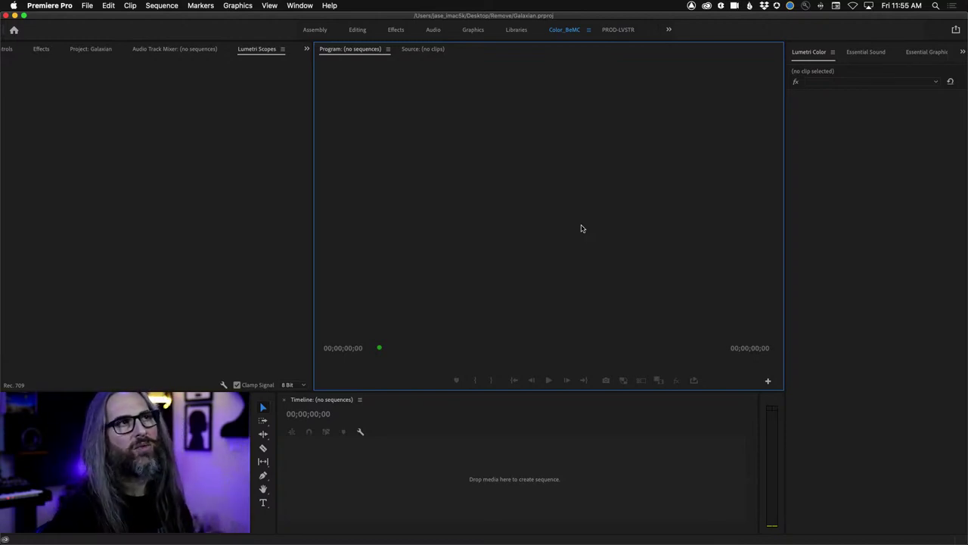
Step: Bring up the Essential Sound panel in the right group, then focus Lumetri Scopes
left_click(814, 51)
left_click(863, 53)
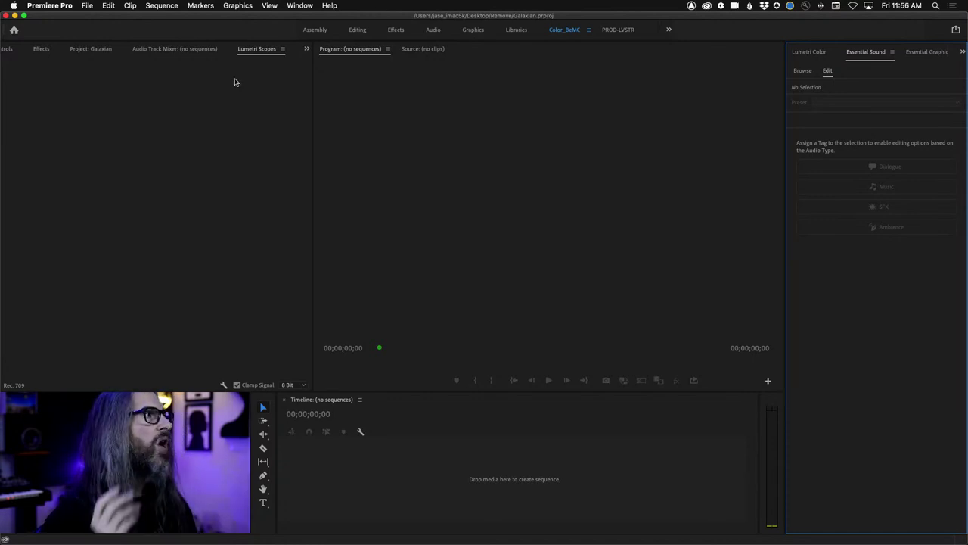
left_click(255, 50)
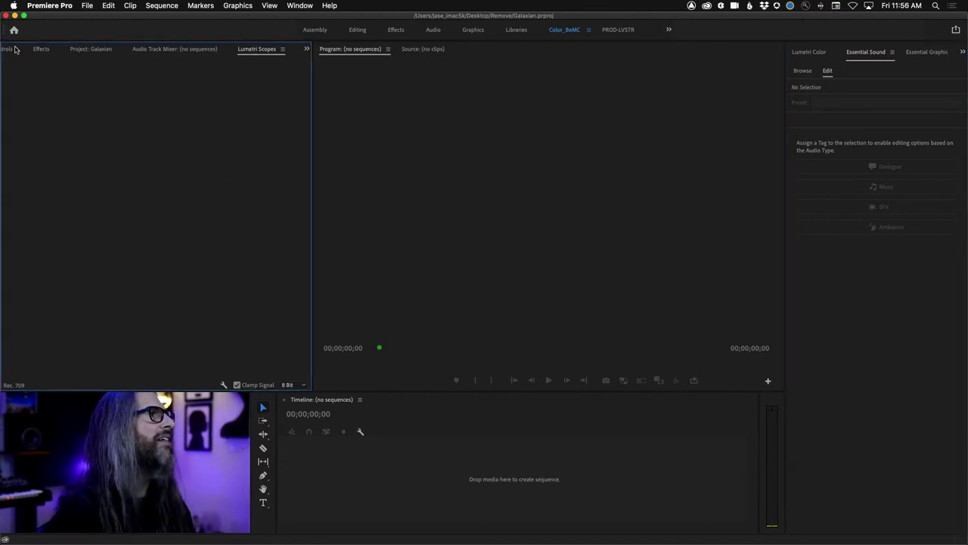
Step: Open the Import dialog from the empty Galaxian Project panel and browse the LaCie10TB drive
left_click(91, 49)
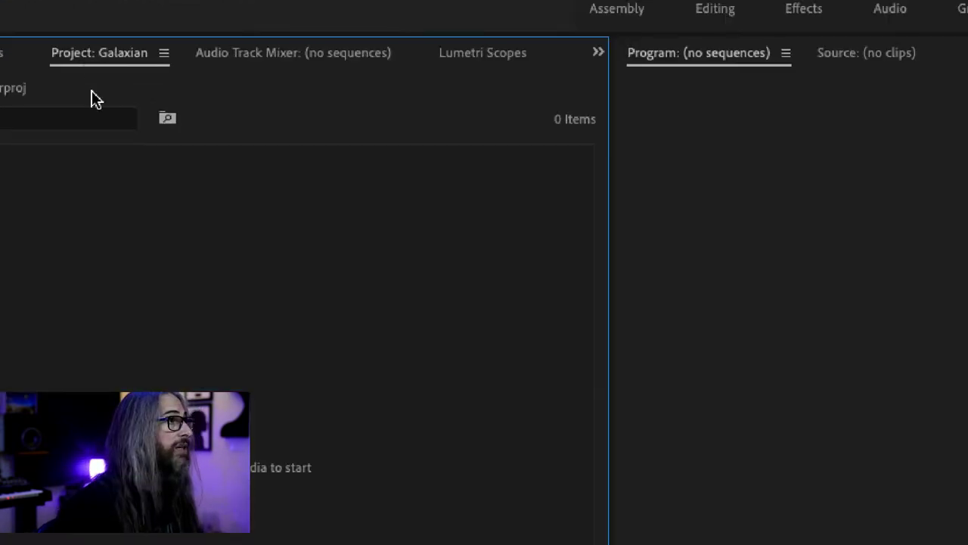
double_click(135, 224)
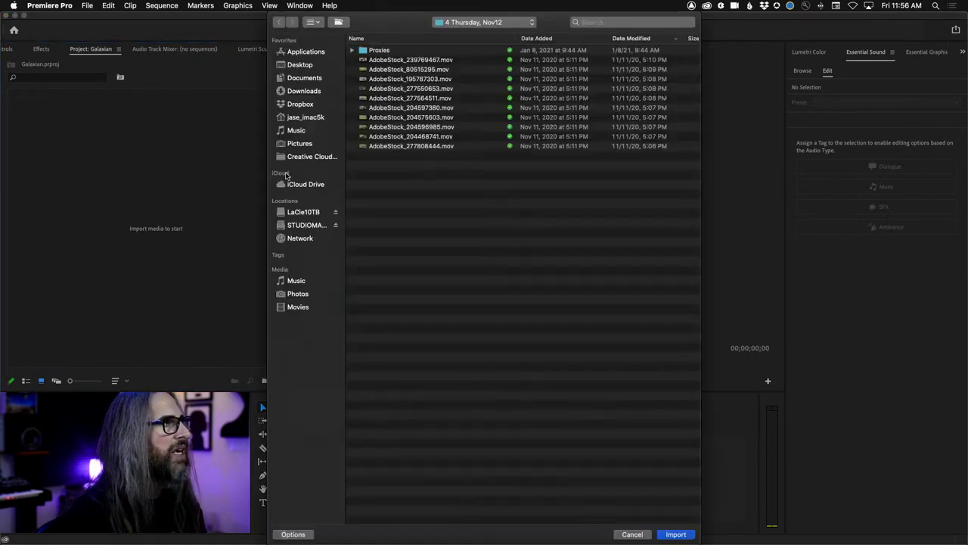
left_click(481, 23)
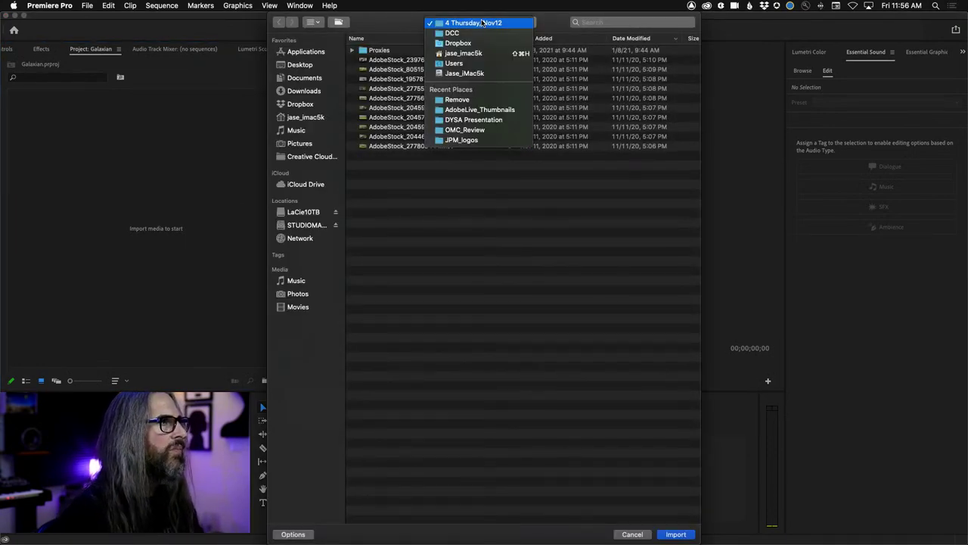
left_click(481, 23)
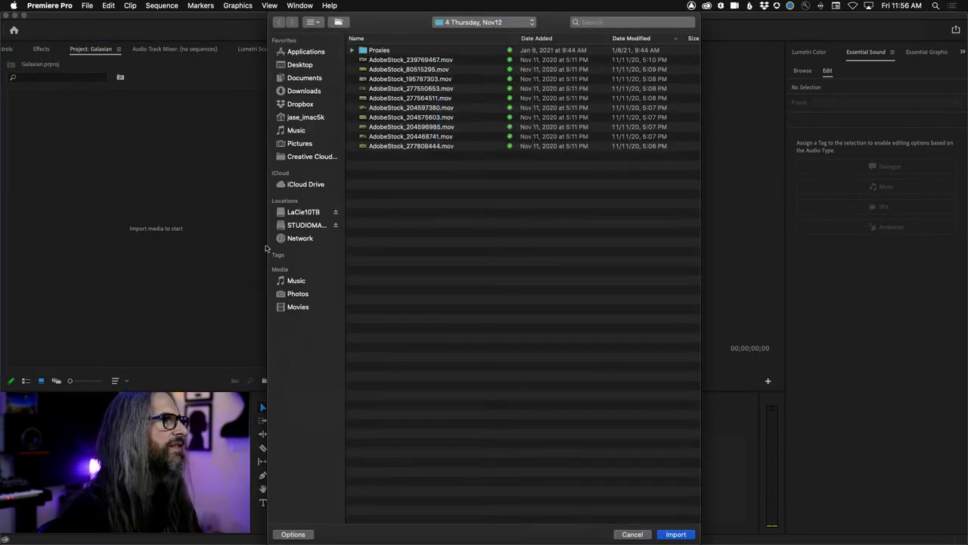
left_click(303, 214)
Step: Navigate into from Asset2015 > Galaxian > D800 Media
left_click(410, 128)
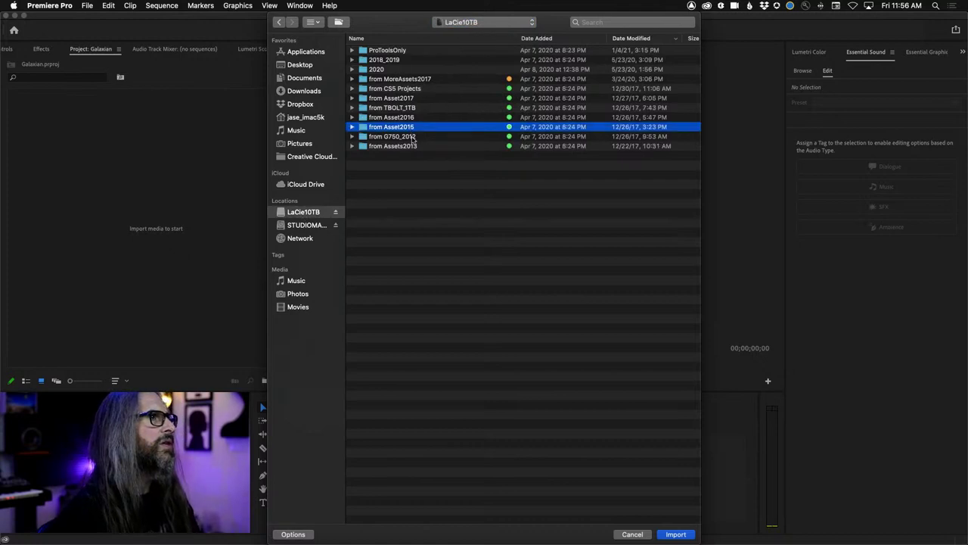
double_click(411, 127)
left_click(394, 70)
double_click(396, 70)
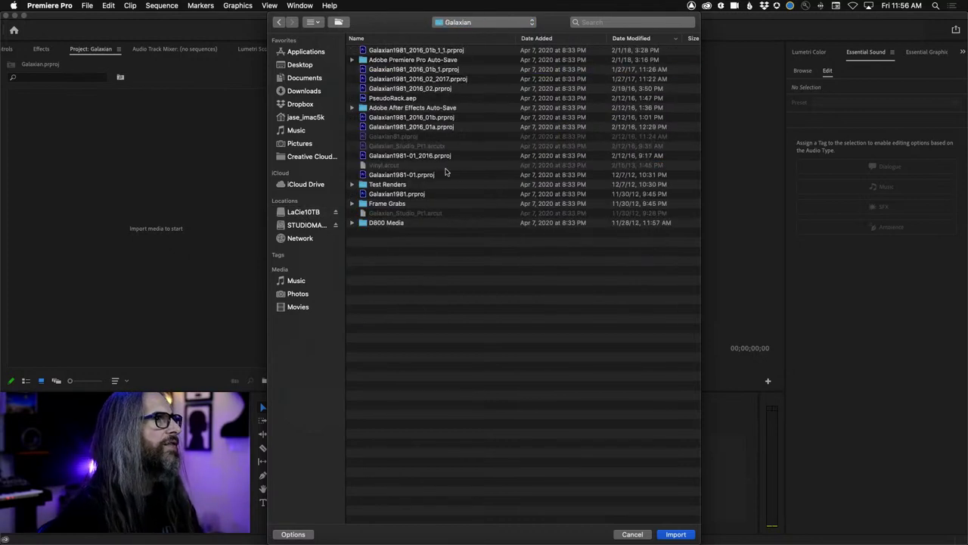
left_click(416, 224)
double_click(417, 224)
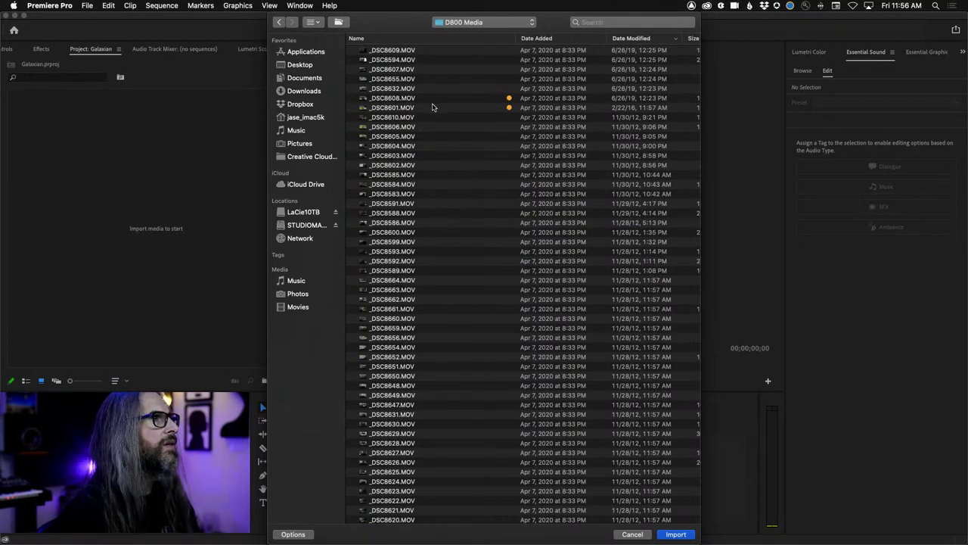
Step: Sort by Name and import _DSC8601.MOV through _DSC8608.MOV
left_click(475, 38)
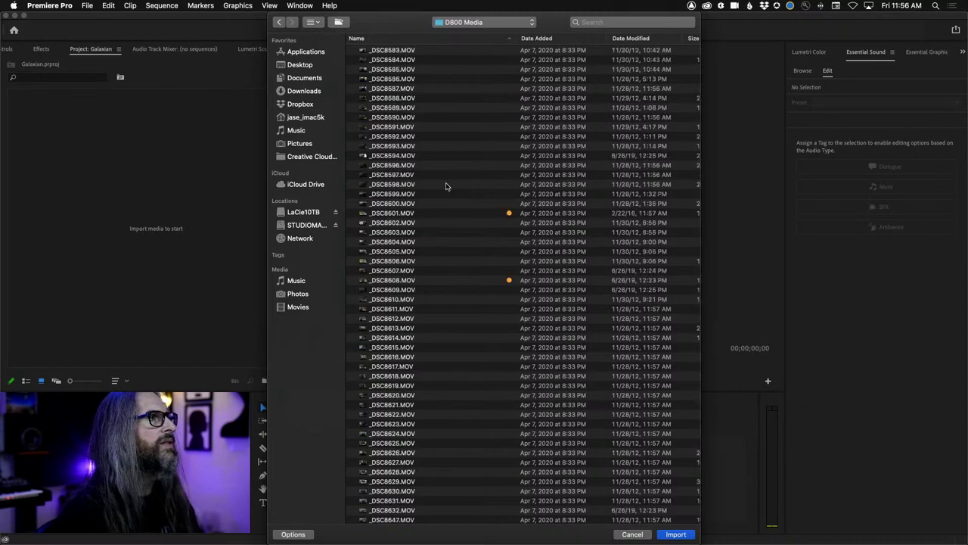
left_click(408, 215)
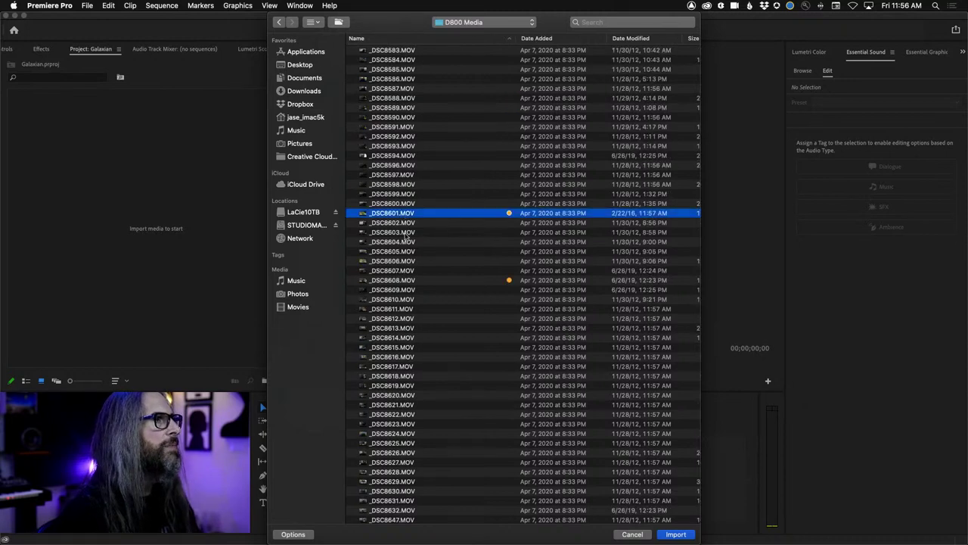
left_click(413, 282, "shift")
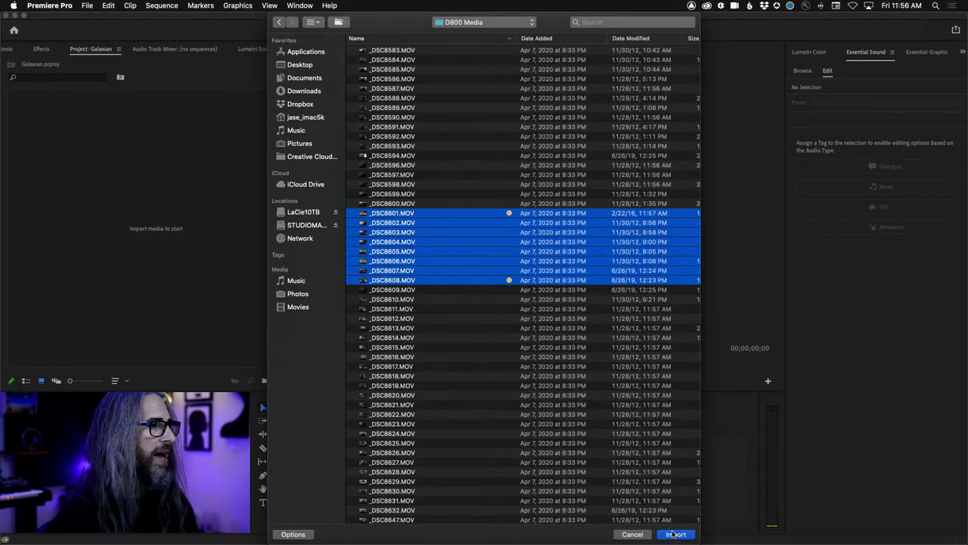
left_click(676, 534)
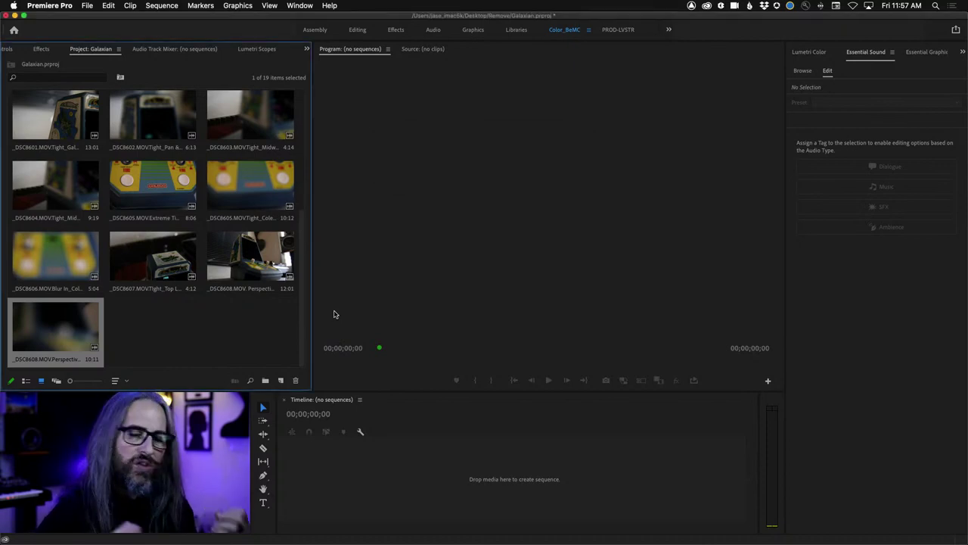
mouse_move(473, 541)
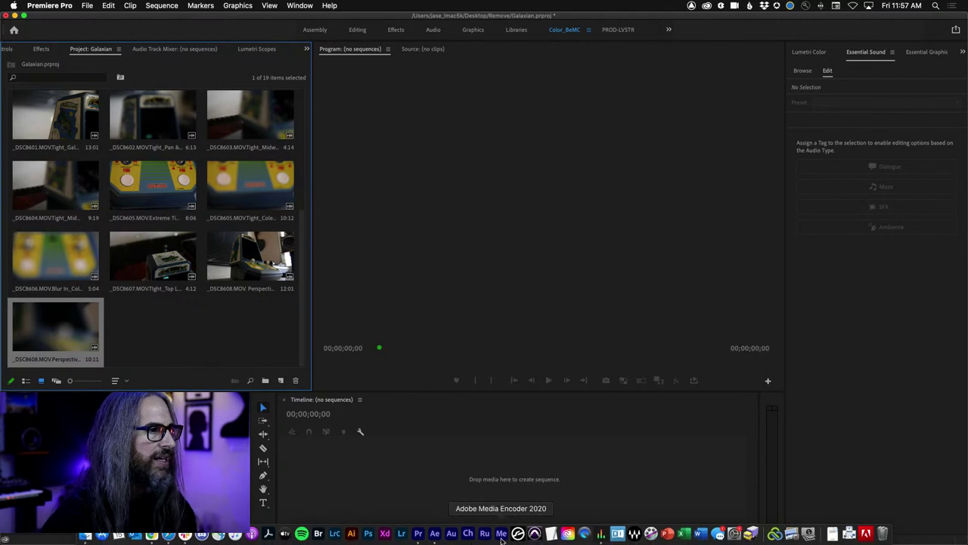
left_click(501, 534)
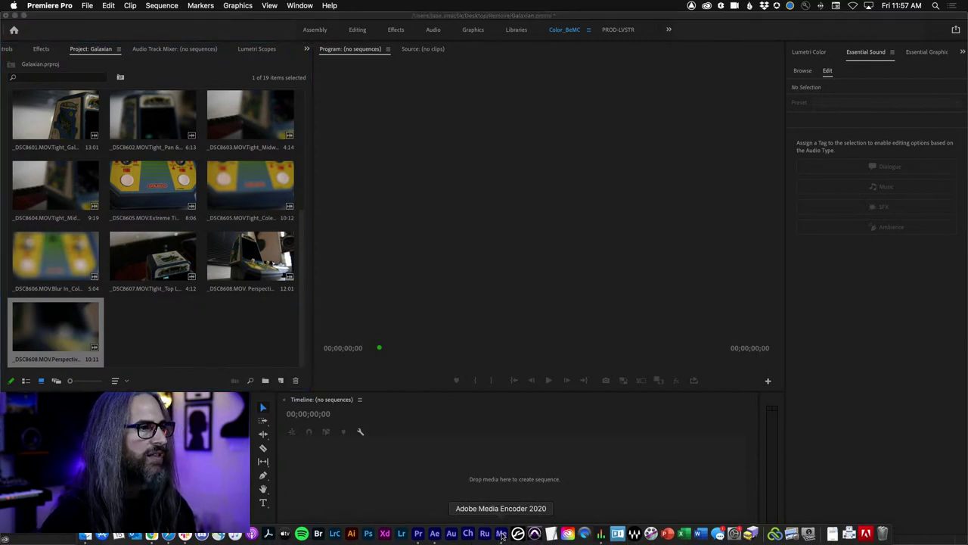
mouse_move(480, 542)
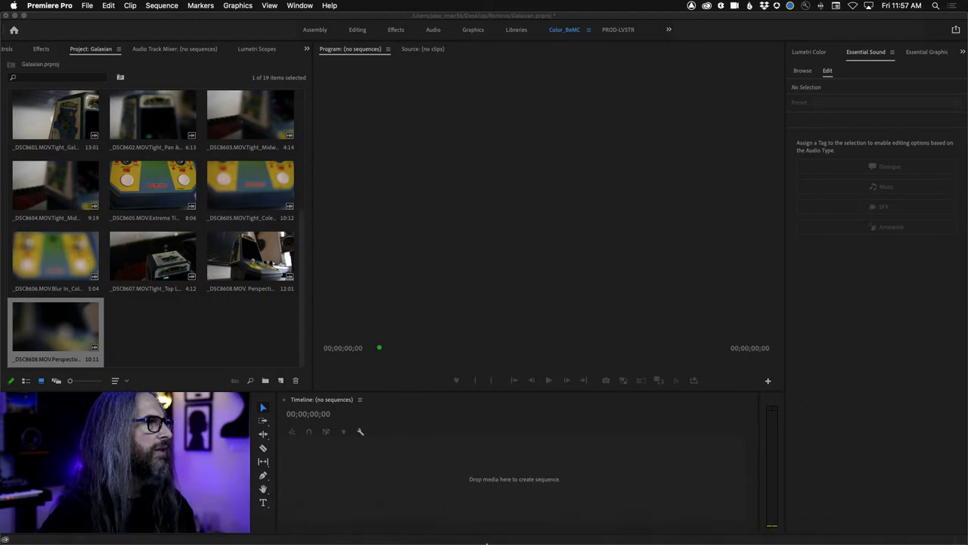
left_click(194, 337)
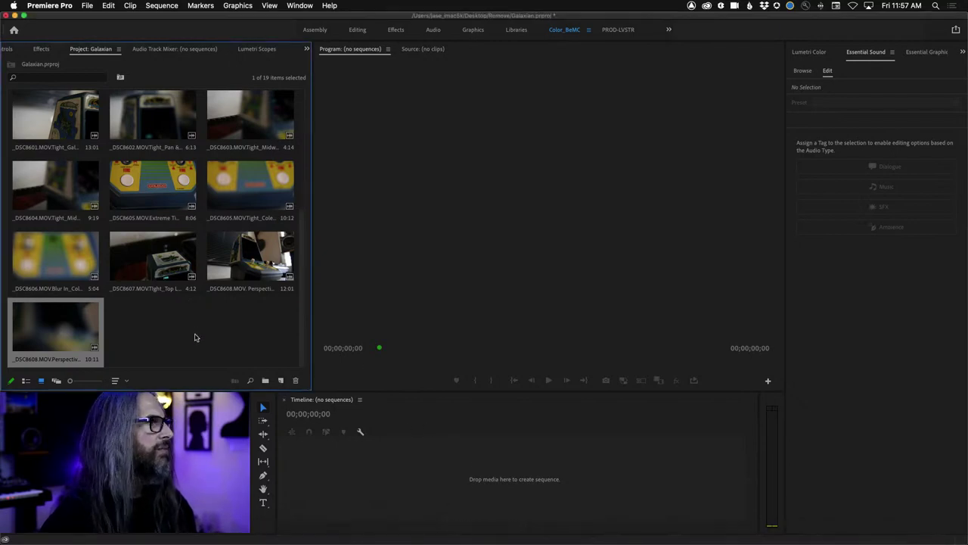
left_click(138, 128)
Step: Create a new sequence from the _DSC8605 clip, then switch to Media Encoder's proxy queue
left_click(148, 174)
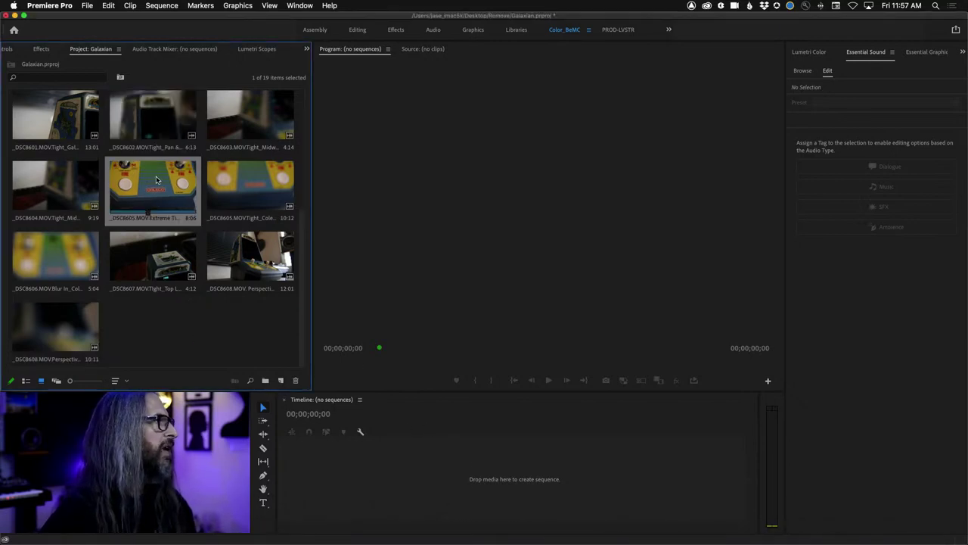
right_click(156, 179)
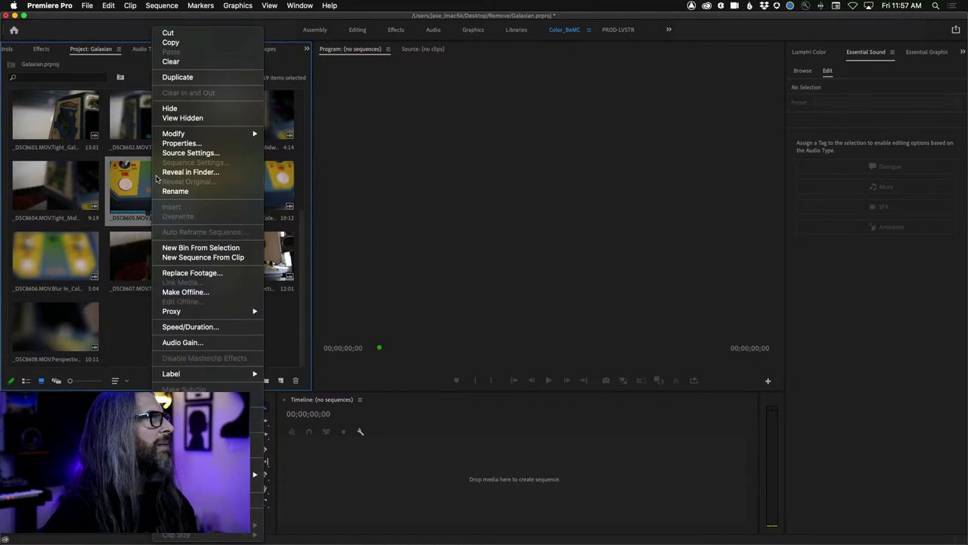
left_click(193, 258)
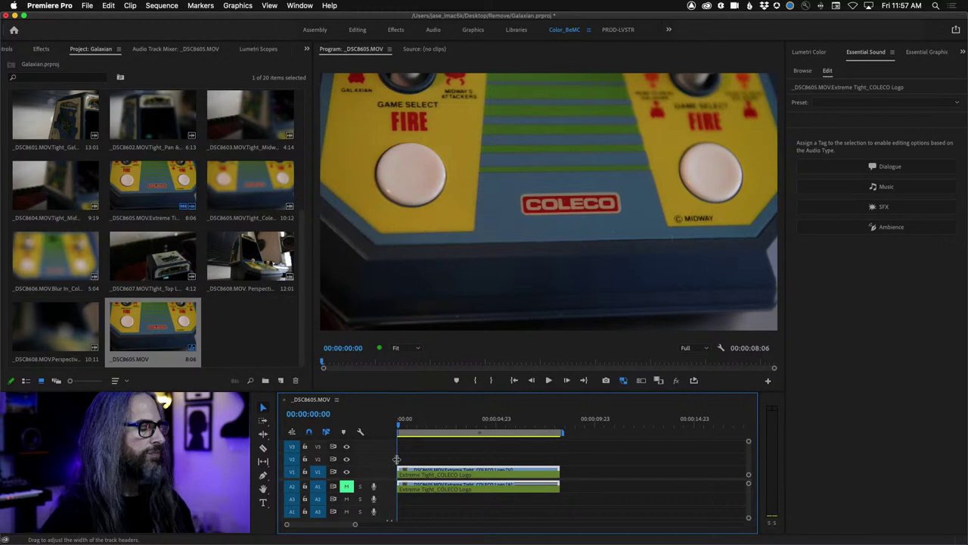
key("super+Tab")
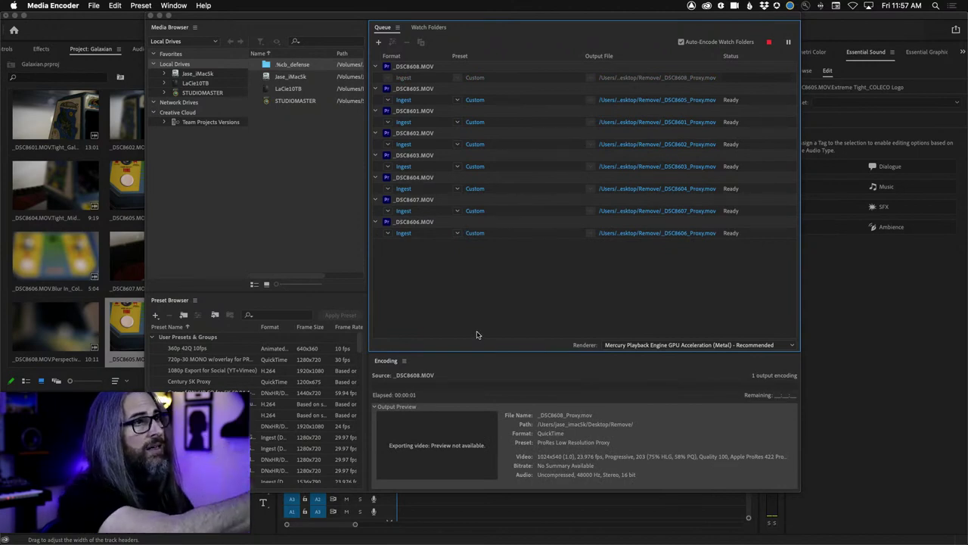
Step: Back in Premiere, play the new _DSC8605.MOV sequence and return to its start
left_click(858, 304)
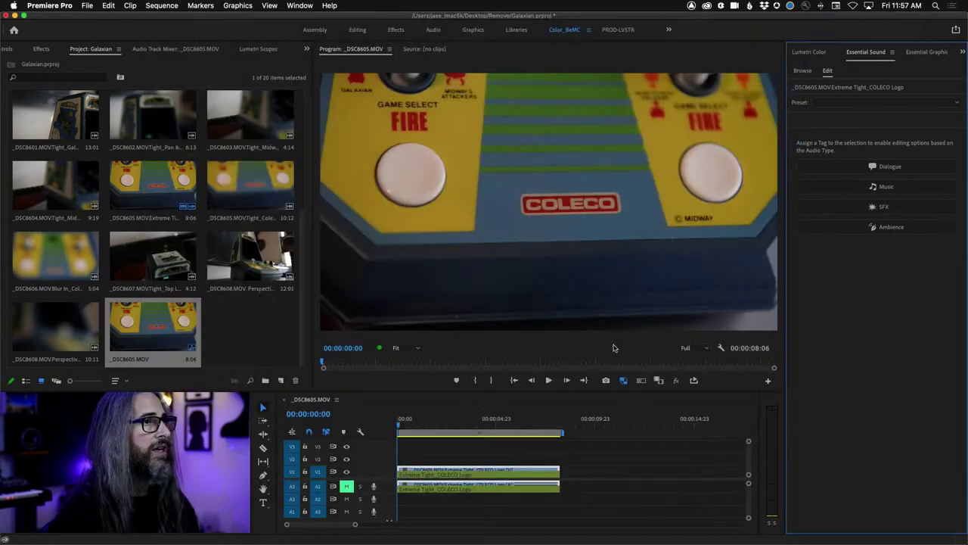
key("space")
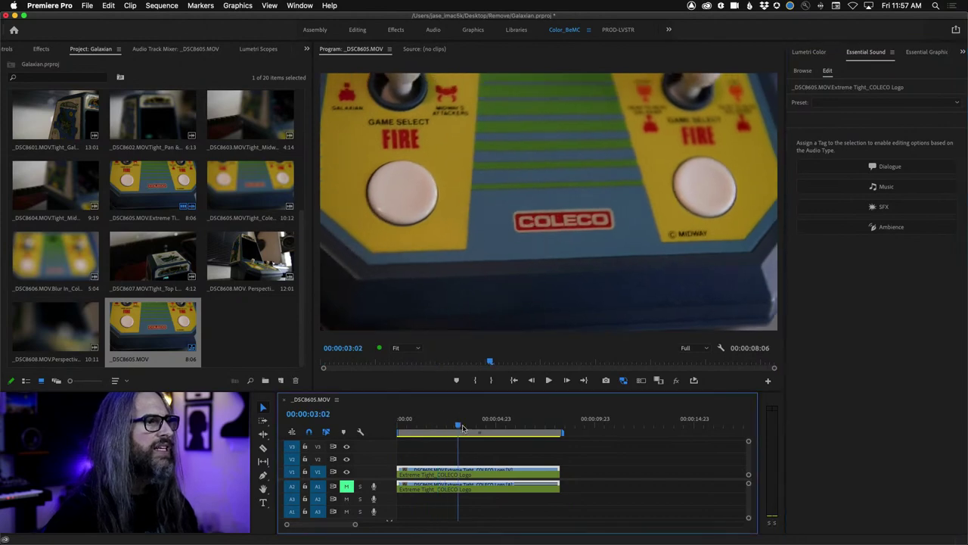
left_click(437, 436)
key("space")
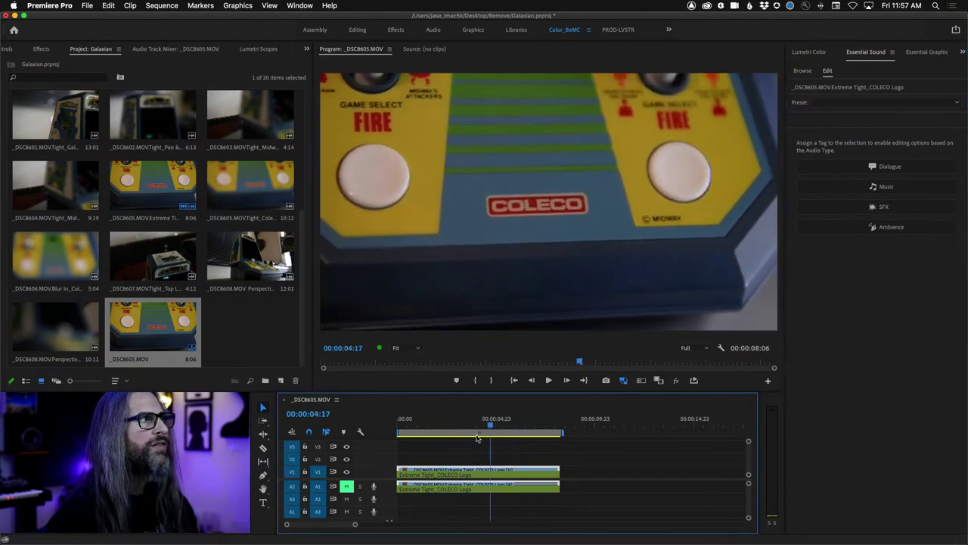
key("Home")
Step: Place the _DSC8608 Perspective clip after the first clip on V1 and play across the cut
left_click_drag(239, 265, 567, 475)
left_click(556, 418)
key("space")
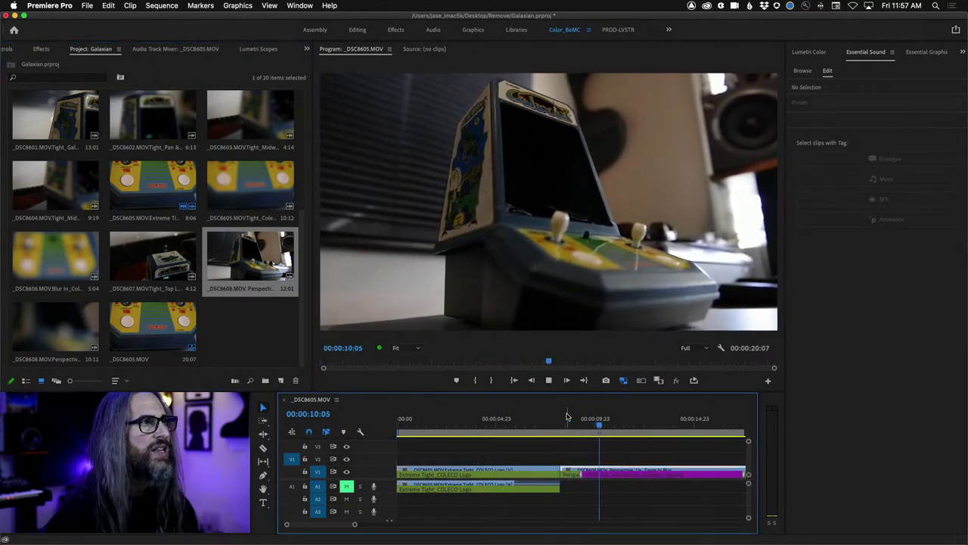
key("minus")
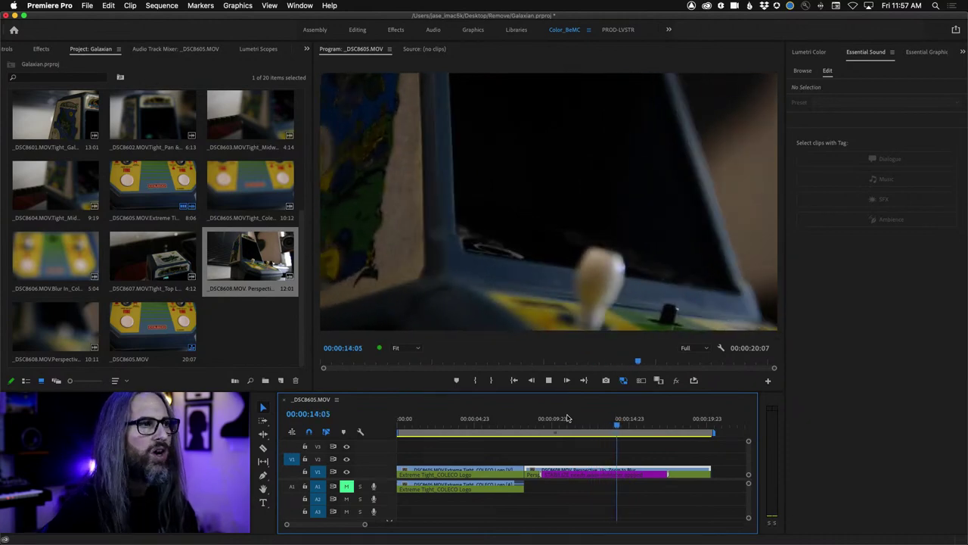
key("space")
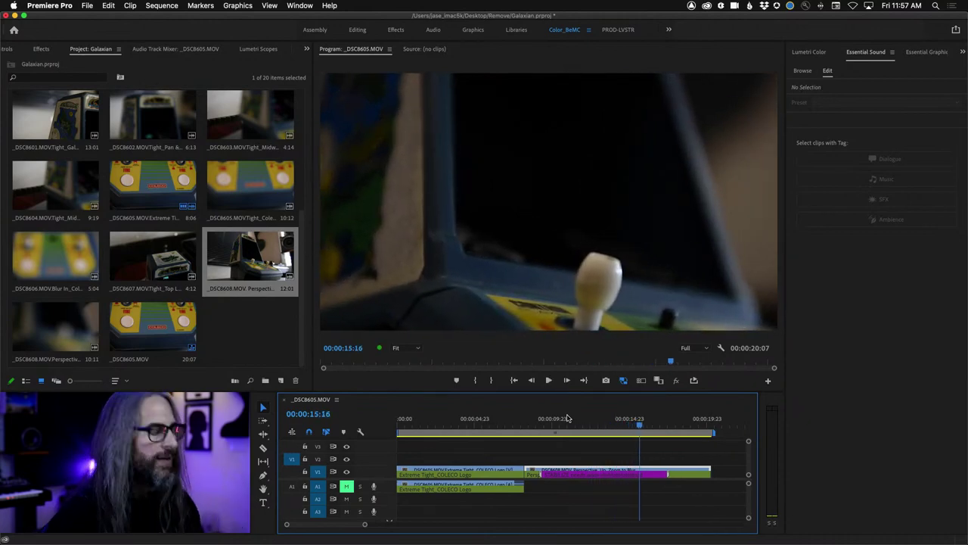
key("super+Tab")
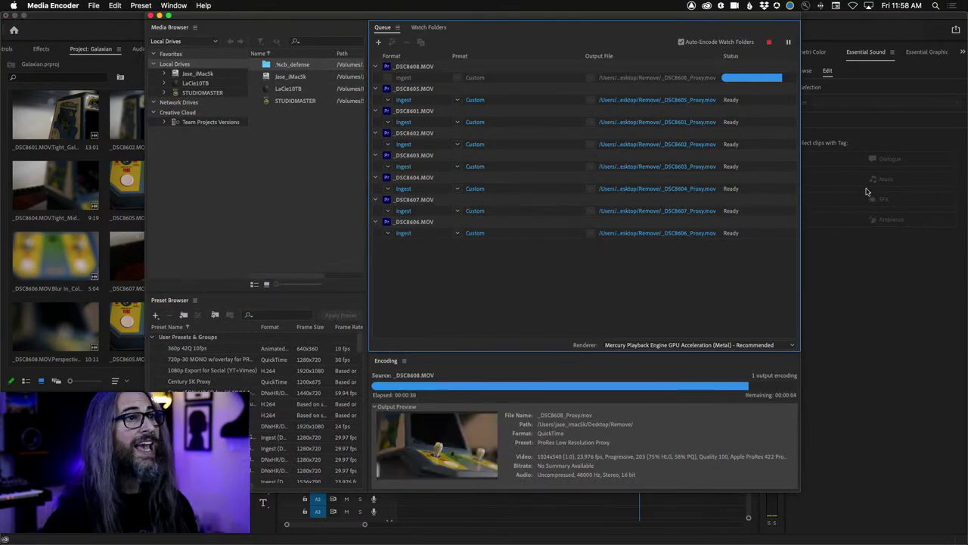
left_click(819, 294)
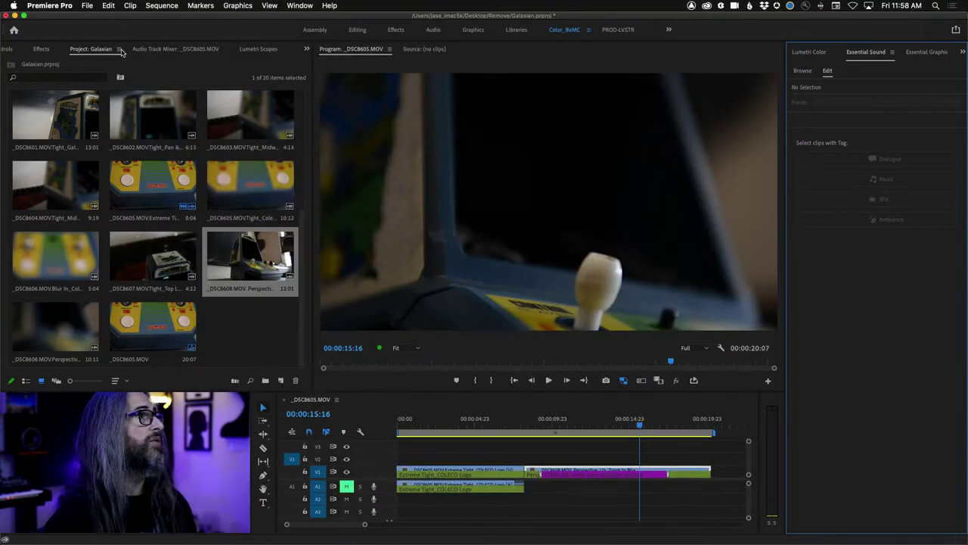
Step: In Metadata Display, check Proxy under Premiere Pro Project Metadata and click OK
left_click(119, 50)
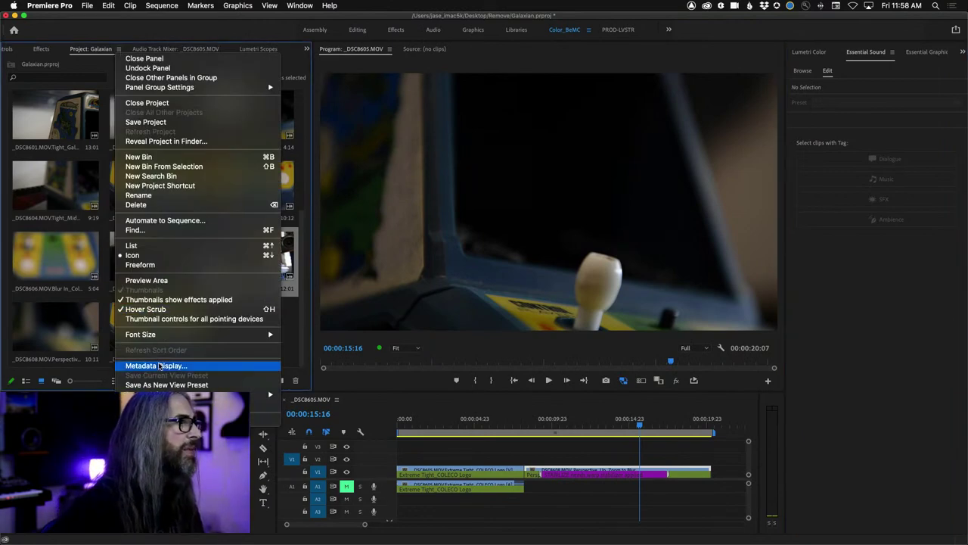
left_click(158, 365)
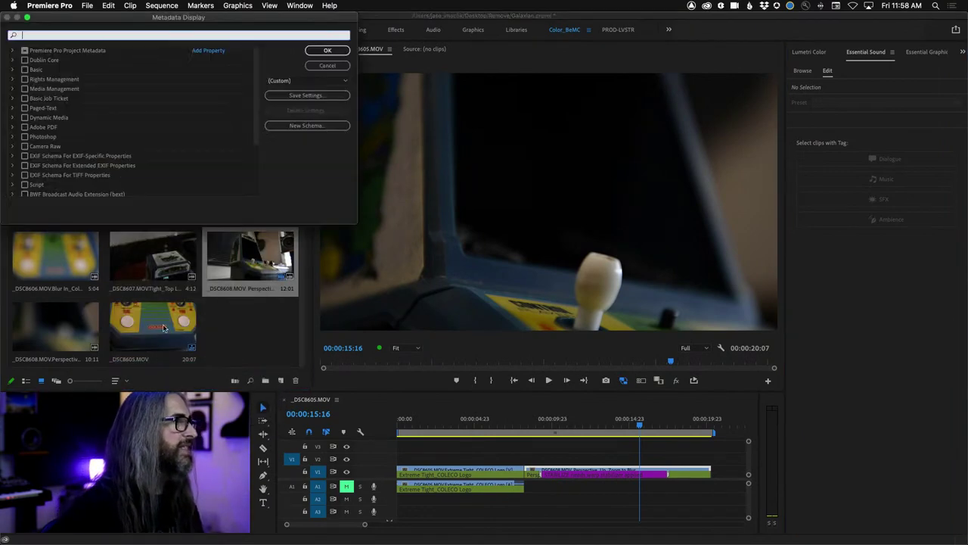
left_click(12, 50)
scroll(110, 137, "down", 10)
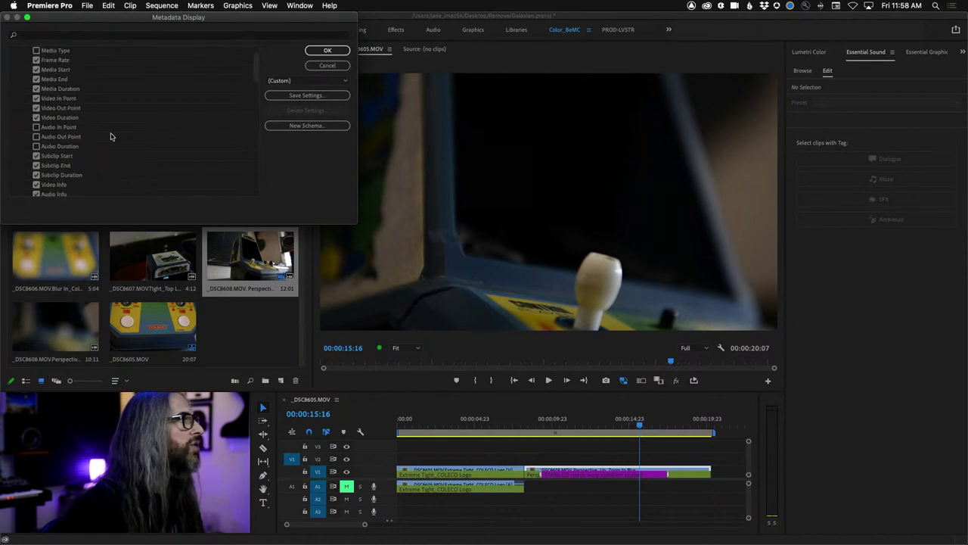
scroll(111, 136, "down", 10)
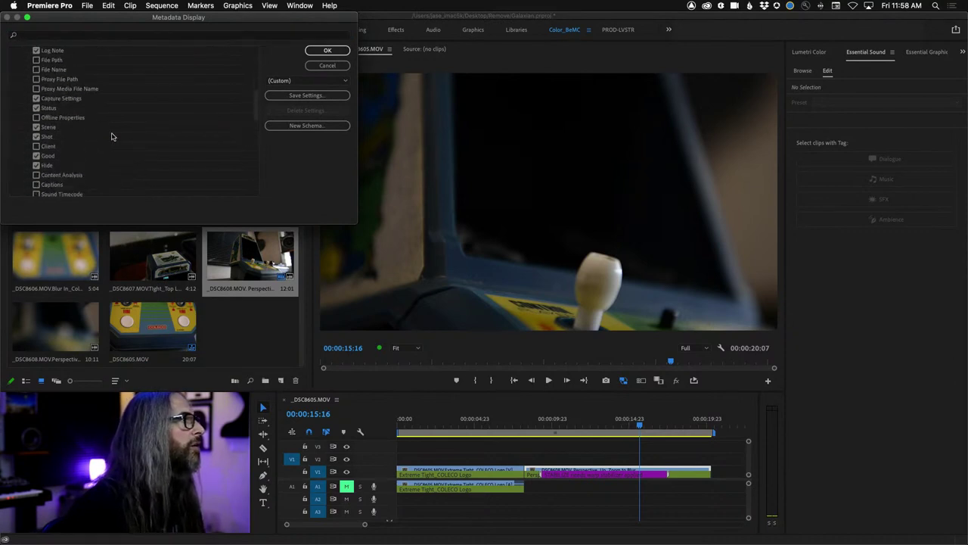
scroll(111, 136, "down", 1)
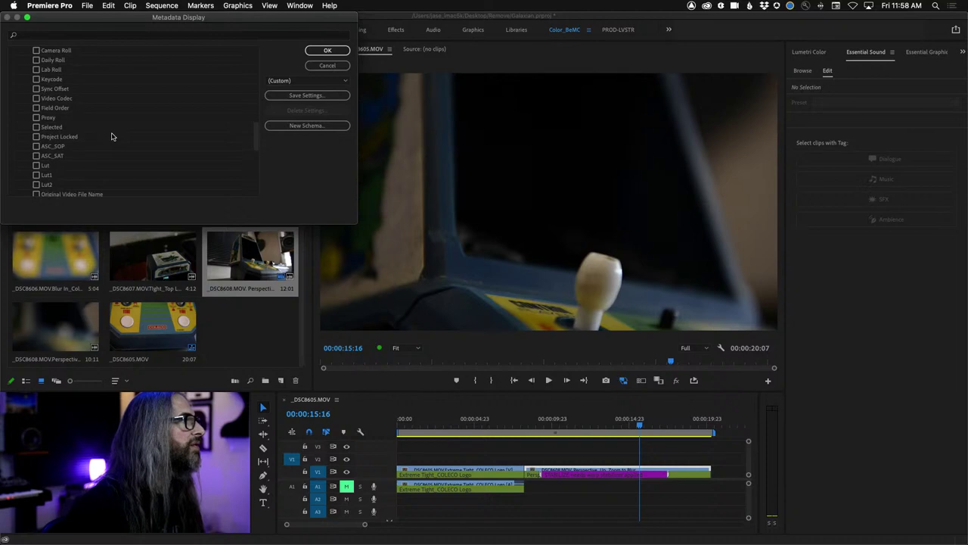
left_click(35, 117)
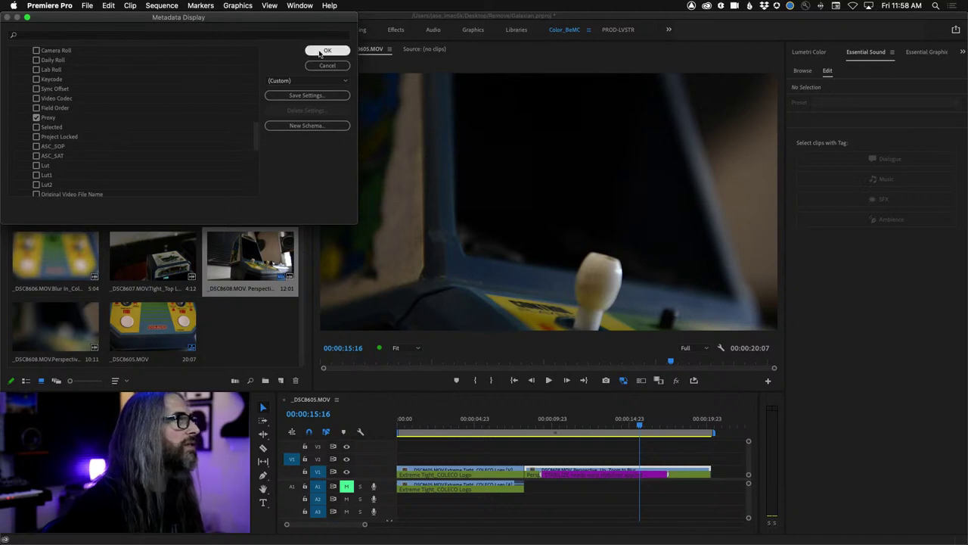
left_click(324, 51)
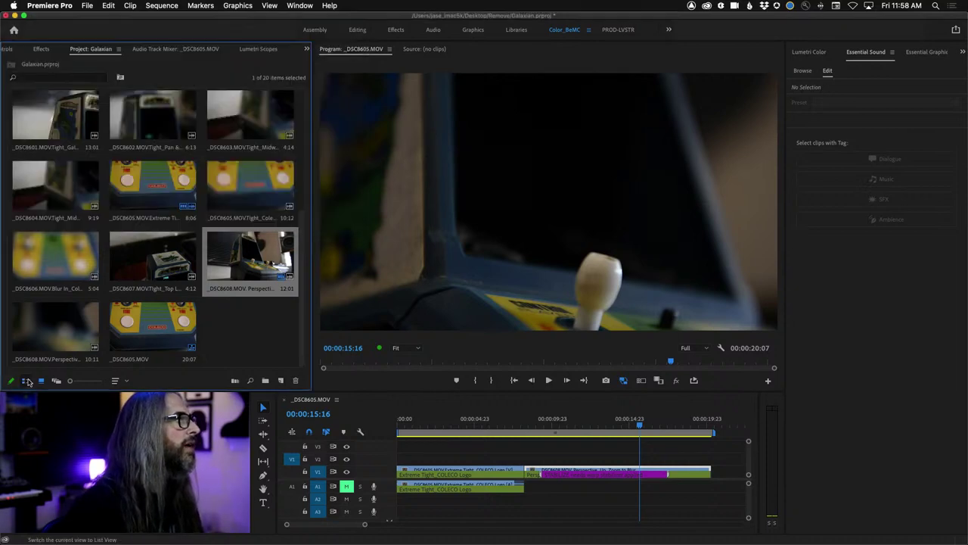
Step: Switch the project to list view and move the Proxy column right after Name
left_click(26, 381)
key("grave")
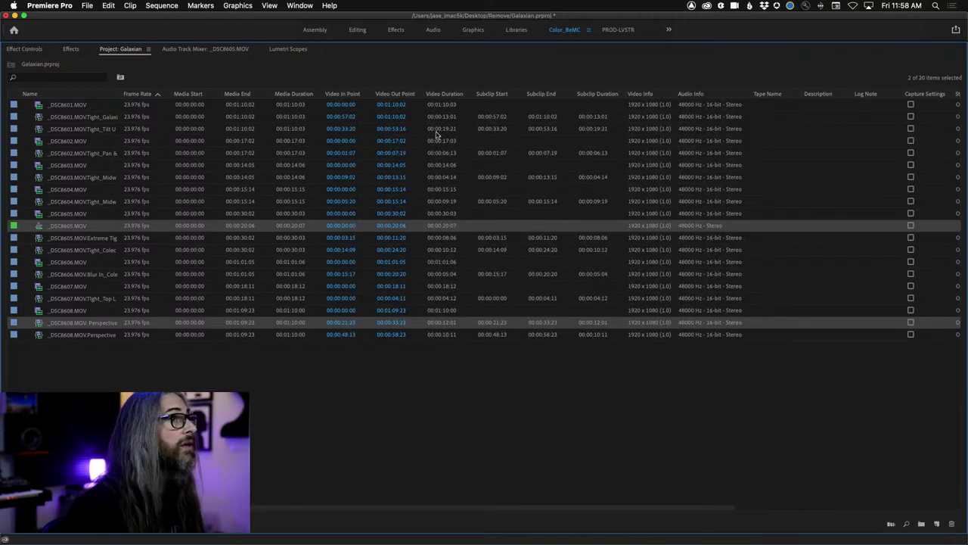
scroll(540, 126, "right", 5)
left_click_drag(919, 96, 3, 113)
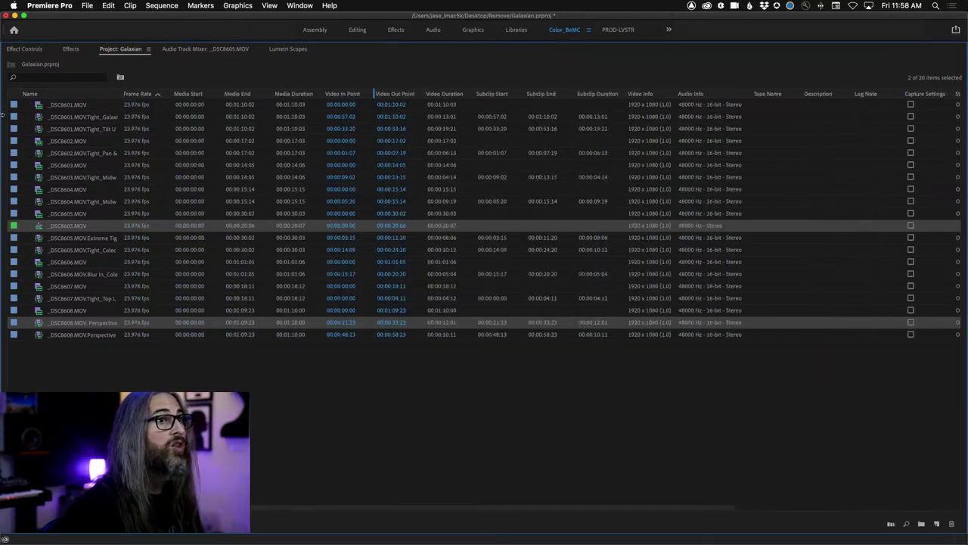
left_click_drag(115, 96, 115, 96)
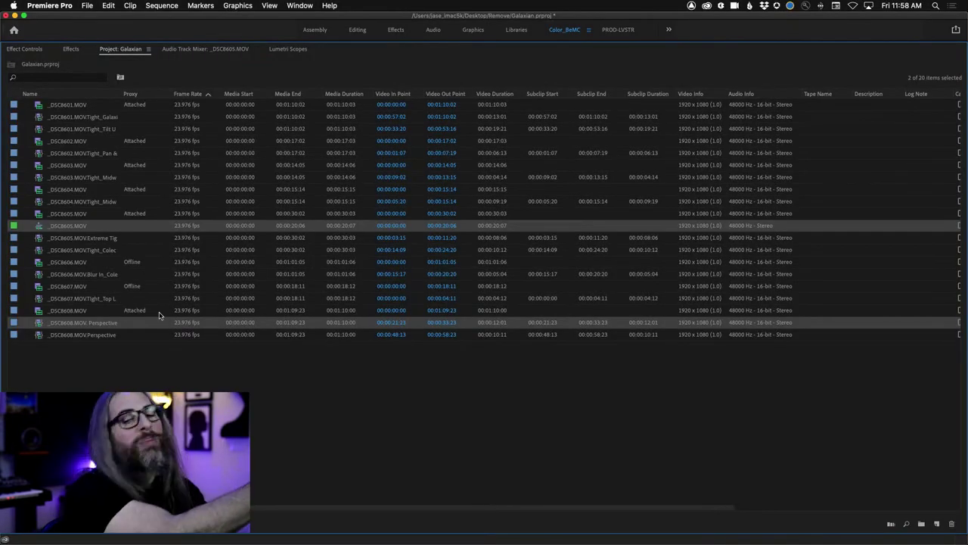
Step: Restore the Project panel to normal size and check Media Encoder before returning to Premiere
key("grave")
key("super+Tab")
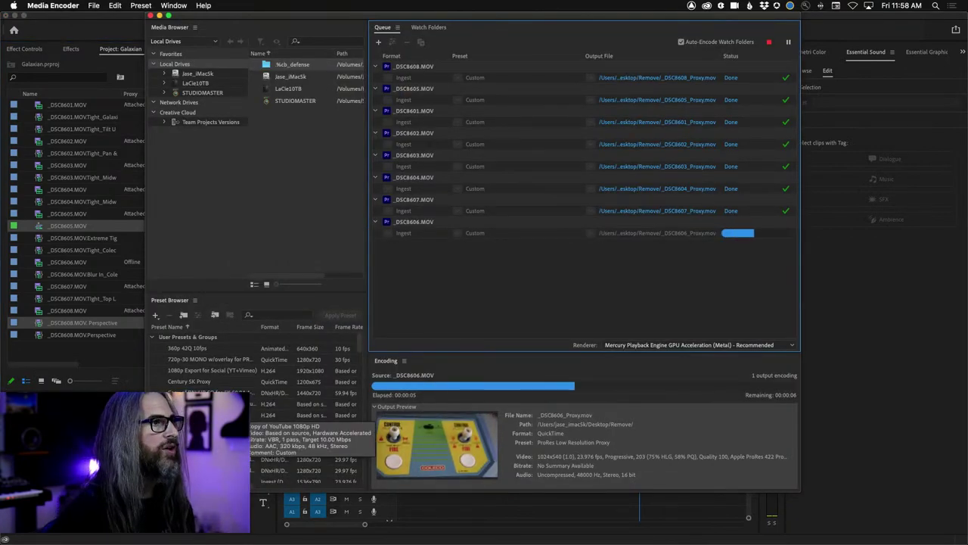
key("super+Tab")
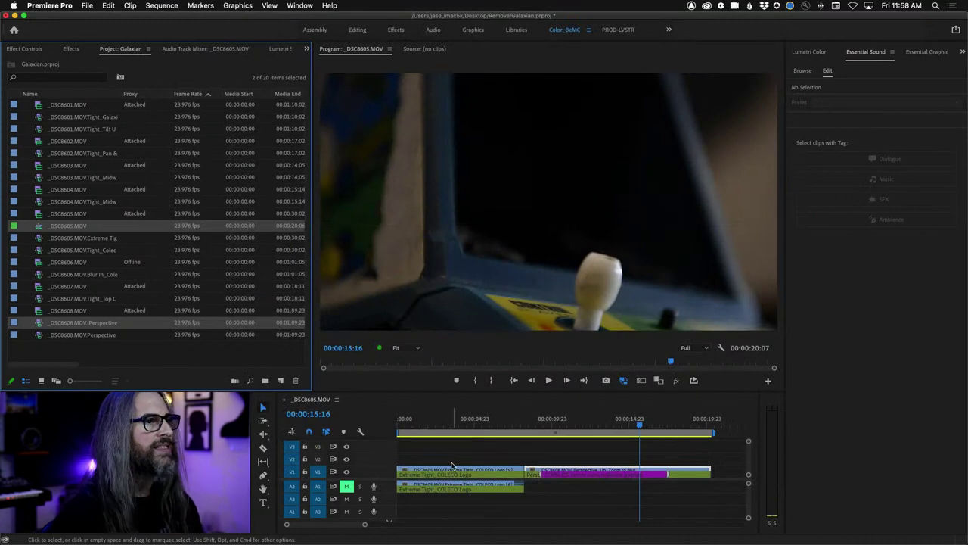
Step: Play the sequence, return the playhead to 00:00:15:06, and widen the Name column for full subclip names
key("space")
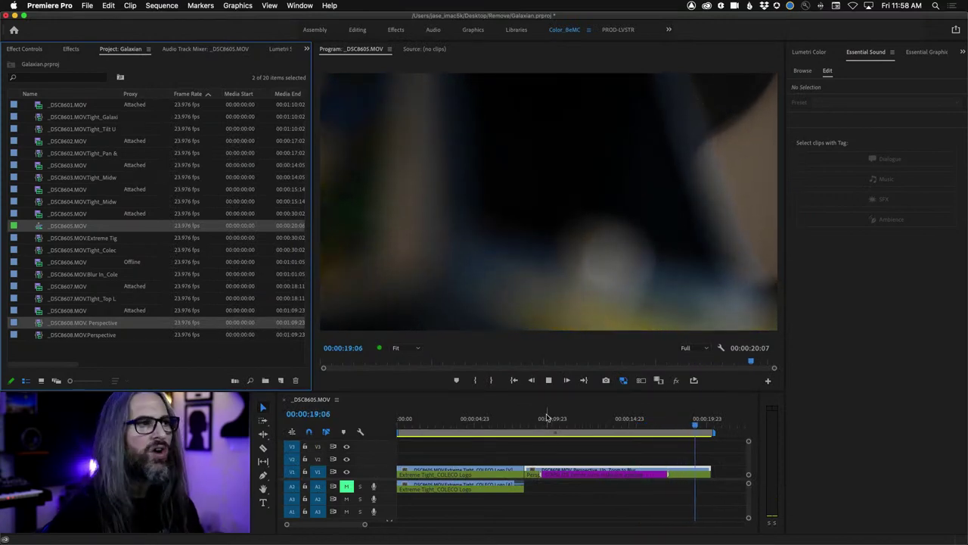
left_click_drag(710, 430, 634, 430)
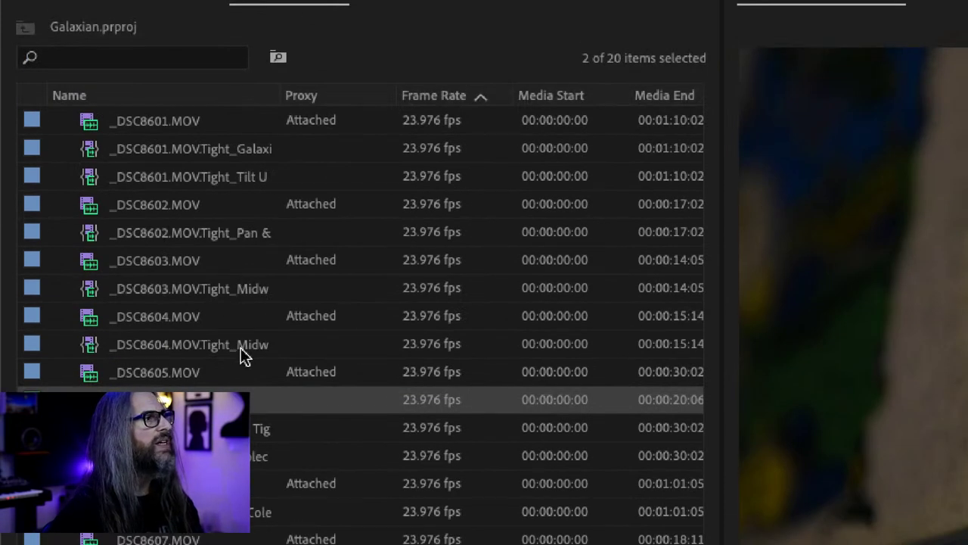
left_click(241, 348)
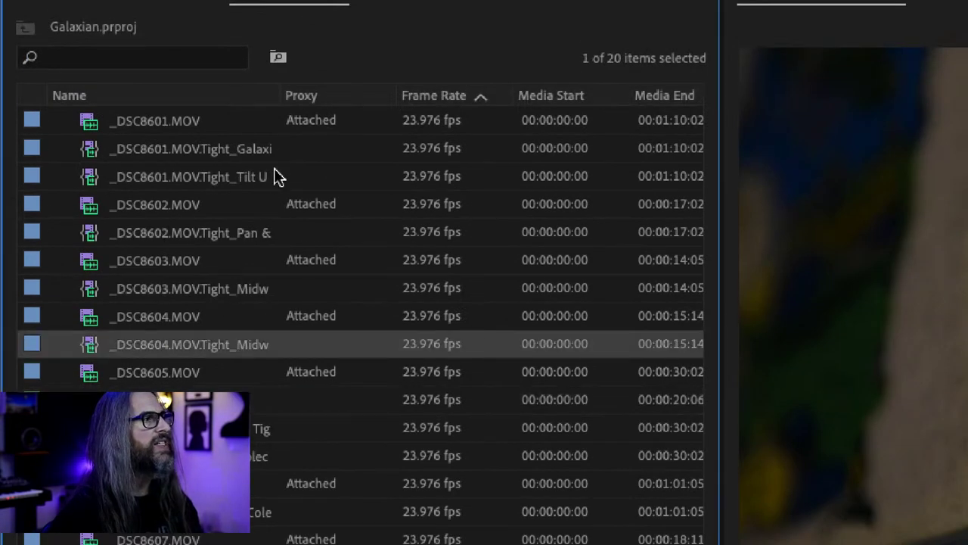
left_click_drag(278, 96, 528, 95)
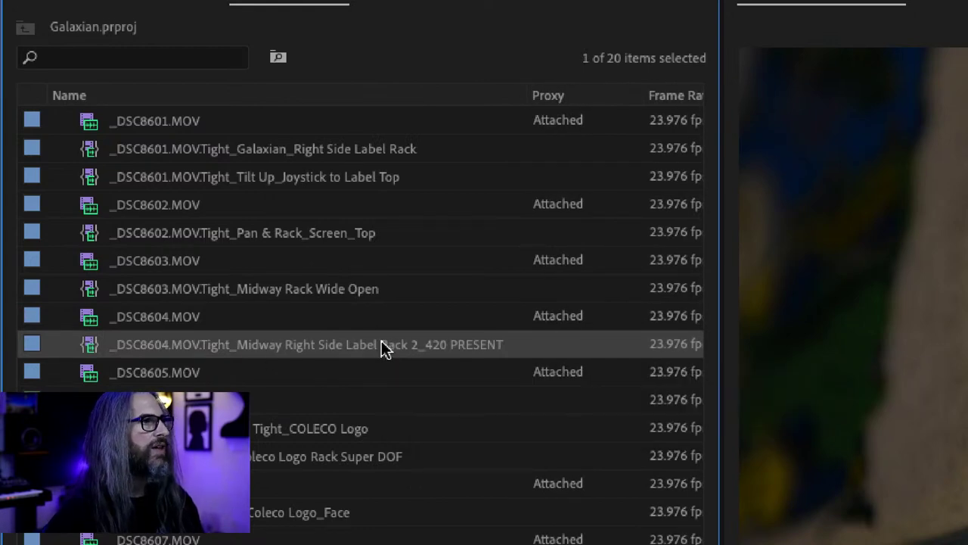
mouse_move(382, 346)
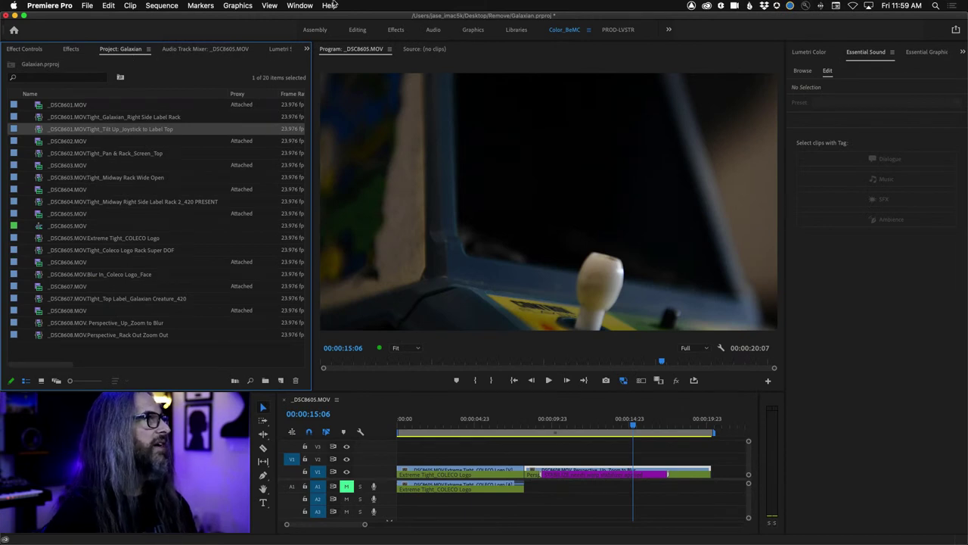
Step: Show the Markers panel and browse several subclips' markers, ending on _DSC8605.MOV
left_click(300, 5)
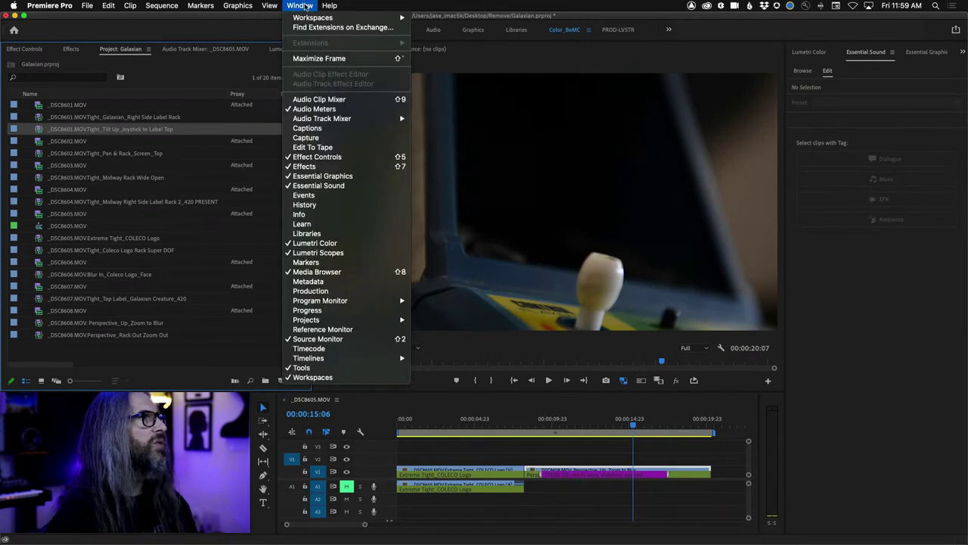
left_click(333, 257)
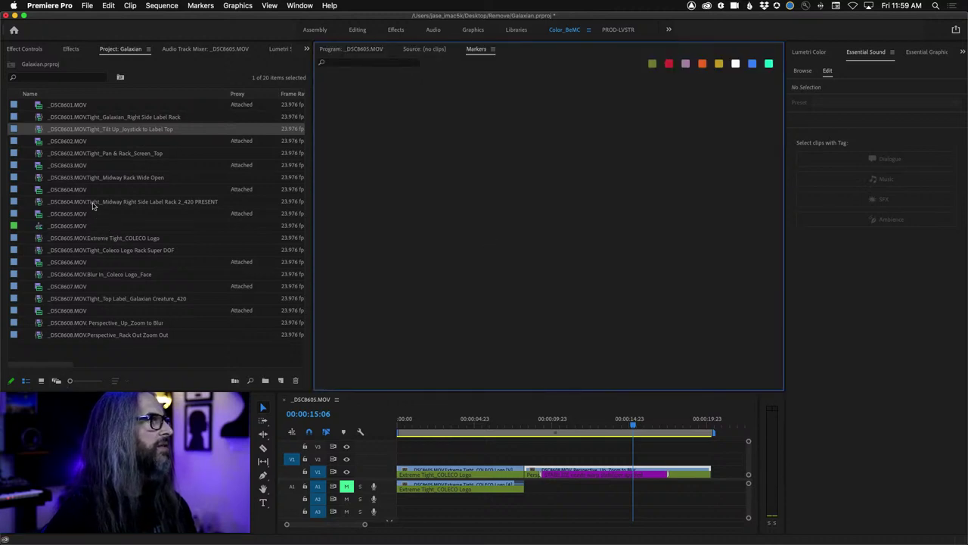
left_click(94, 202)
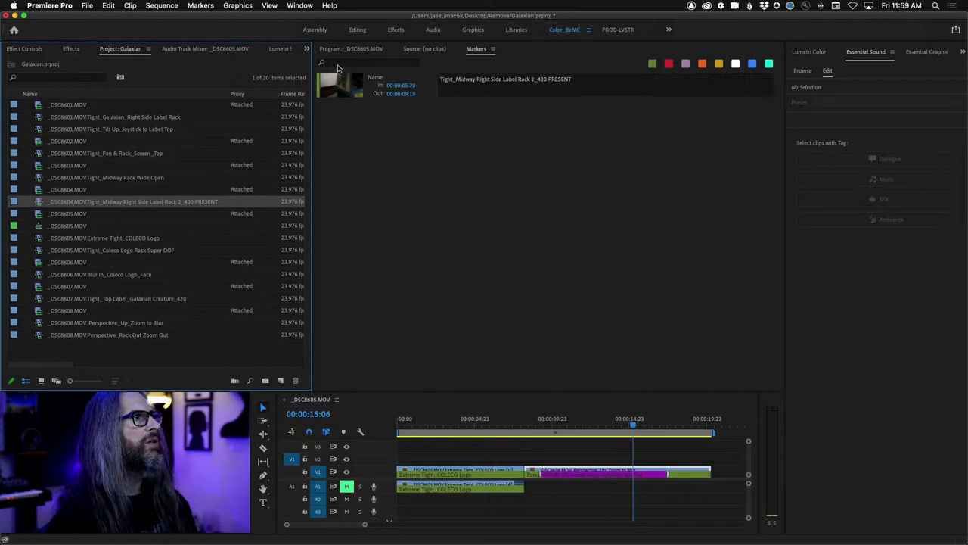
left_click(165, 178)
left_click(91, 194)
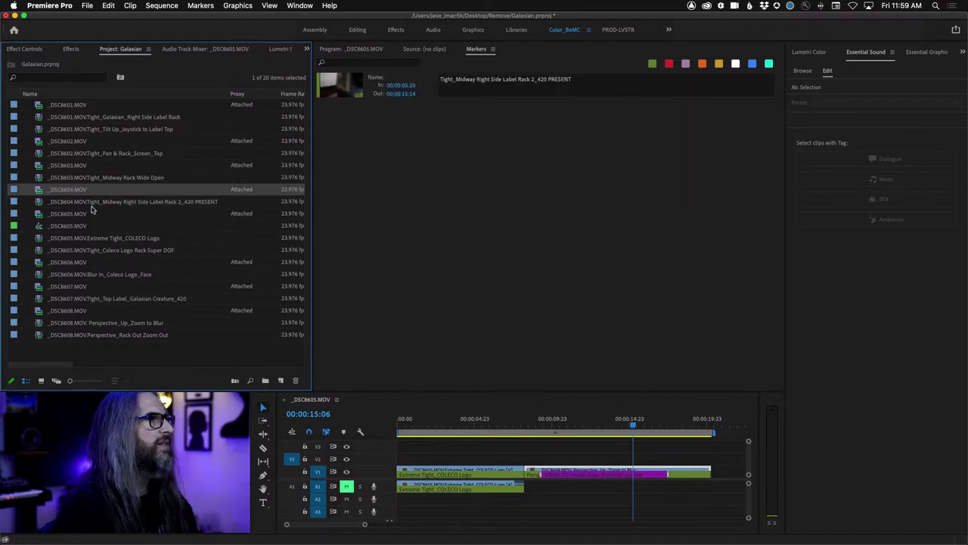
left_click(92, 212)
left_click(96, 225)
left_click(95, 213)
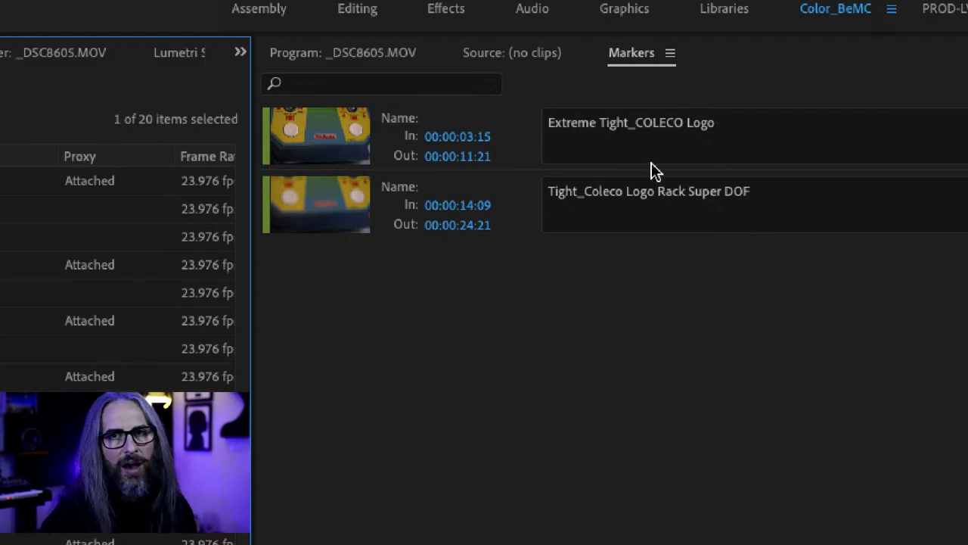
Step: Search the markers for 'logo', then 'DOF', and clear the search
left_click(354, 84)
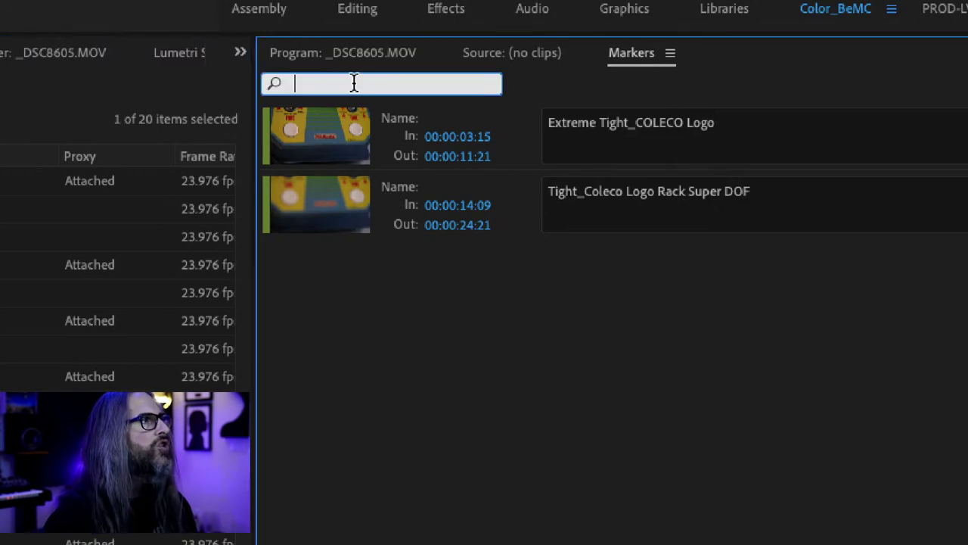
type("logo")
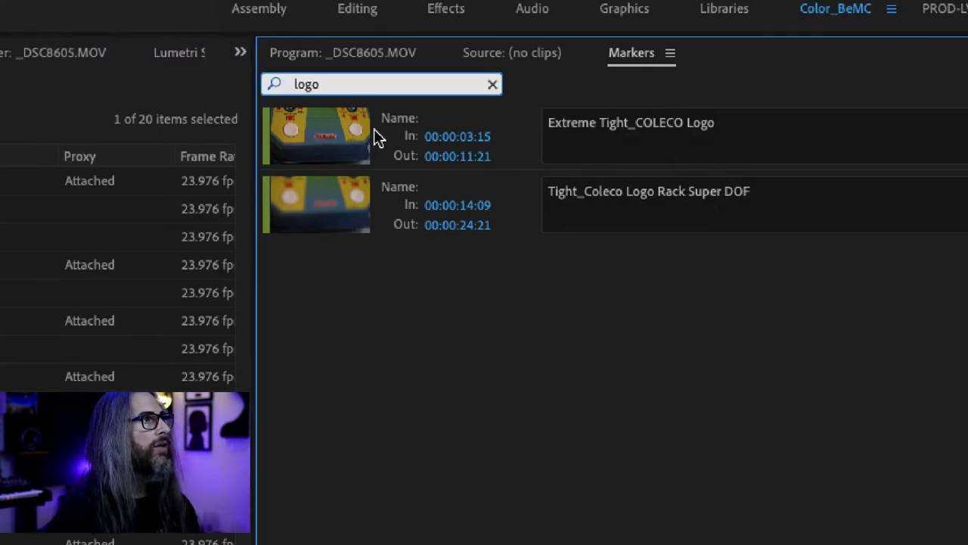
key("Return")
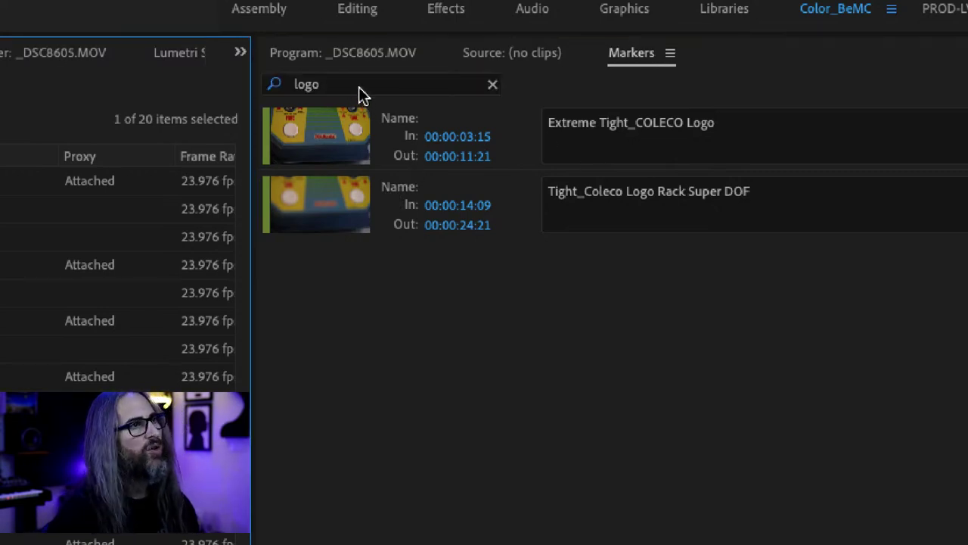
left_click(298, 87)
type("DOF")
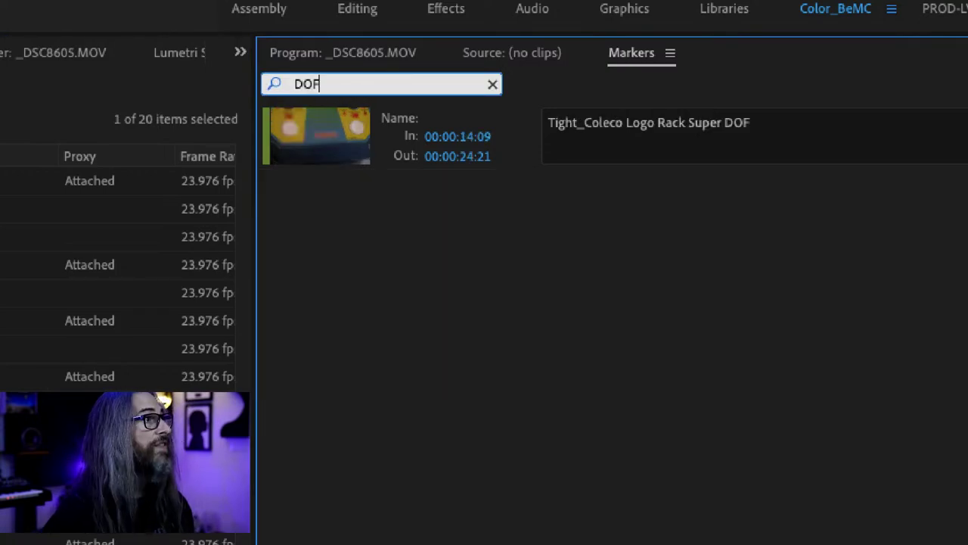
key("BackSpace")
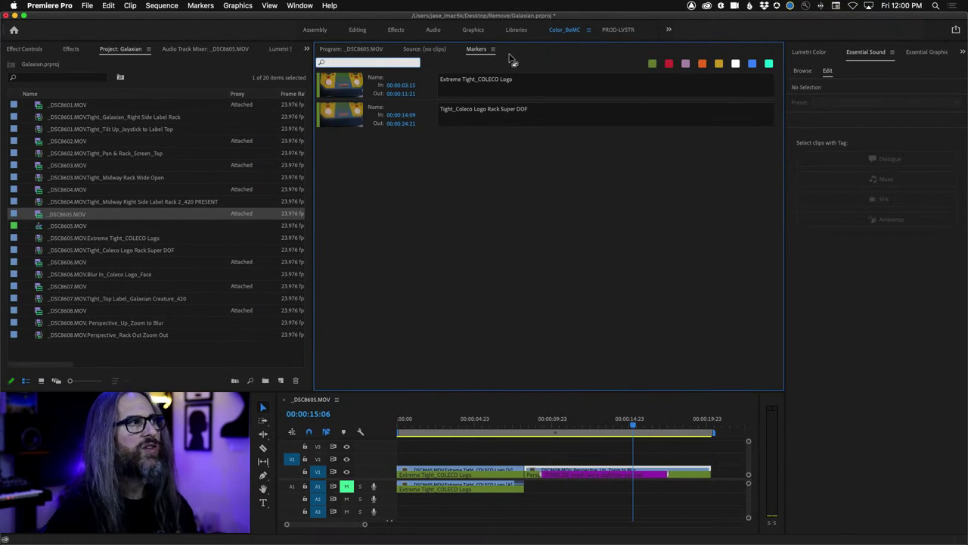
Step: Bring the Program monitor back in front of the Markers panel
left_click(353, 50)
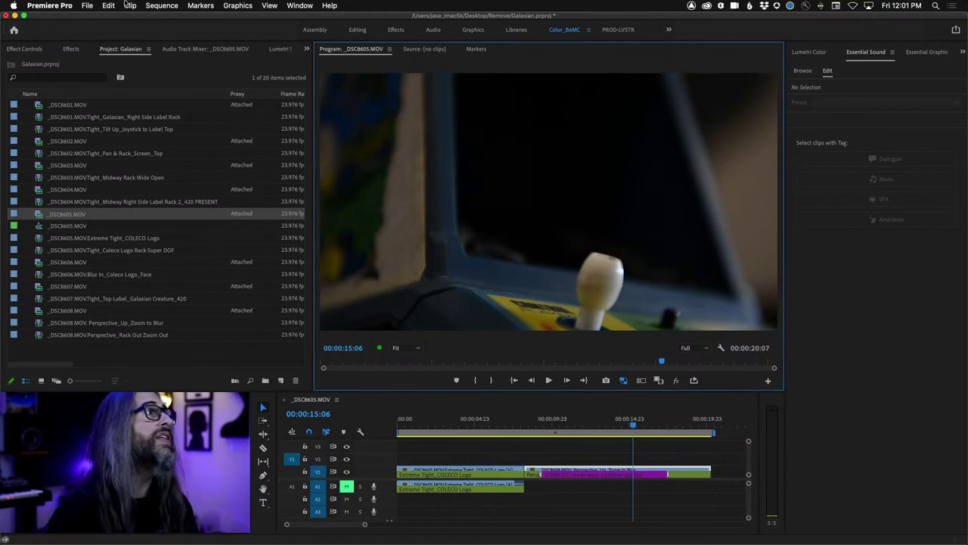
left_click(85, 5)
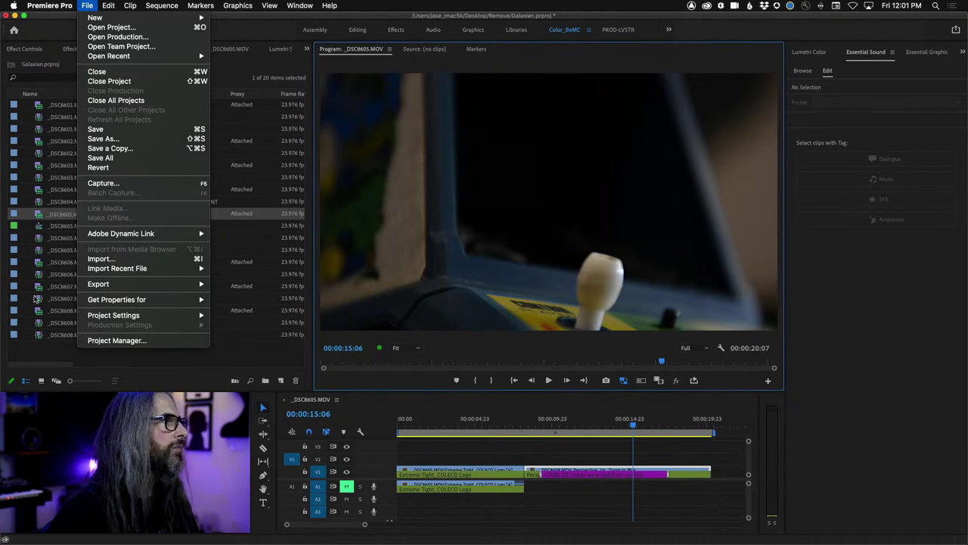
left_click(56, 219)
left_click(71, 189)
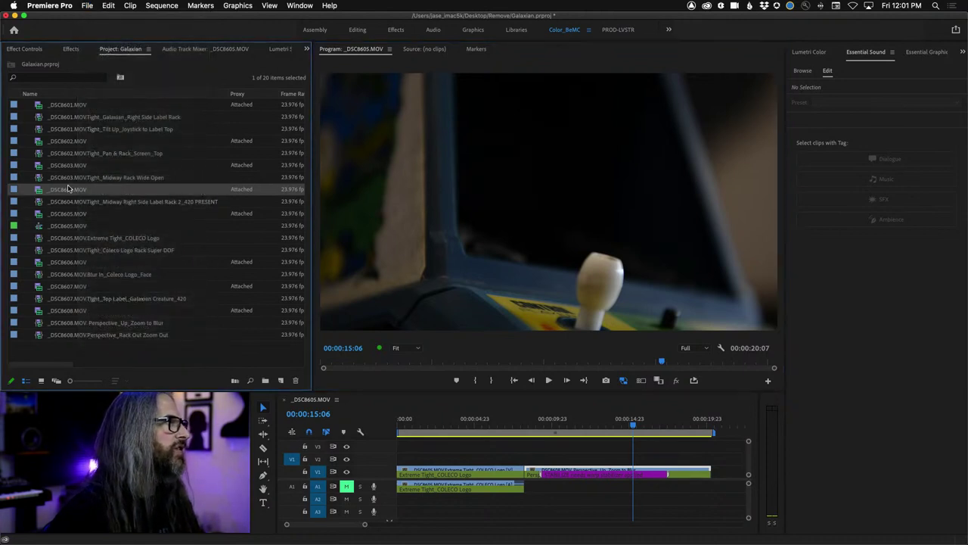
right_click(76, 191)
mouse_move(101, 314)
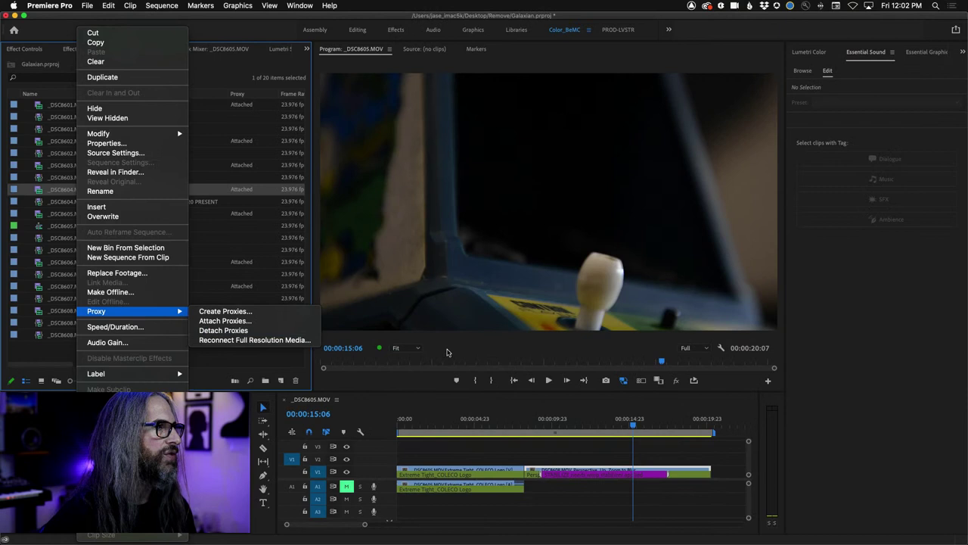
left_click(485, 352)
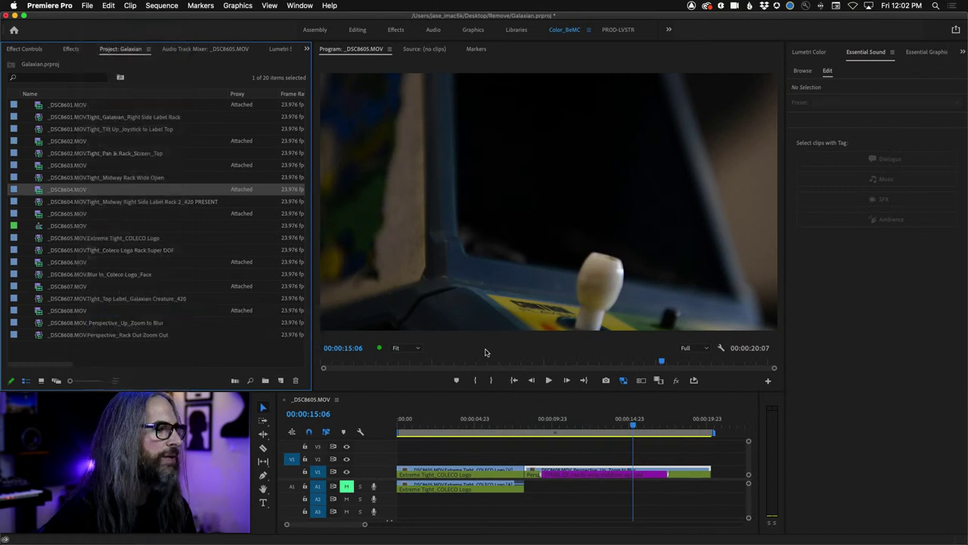
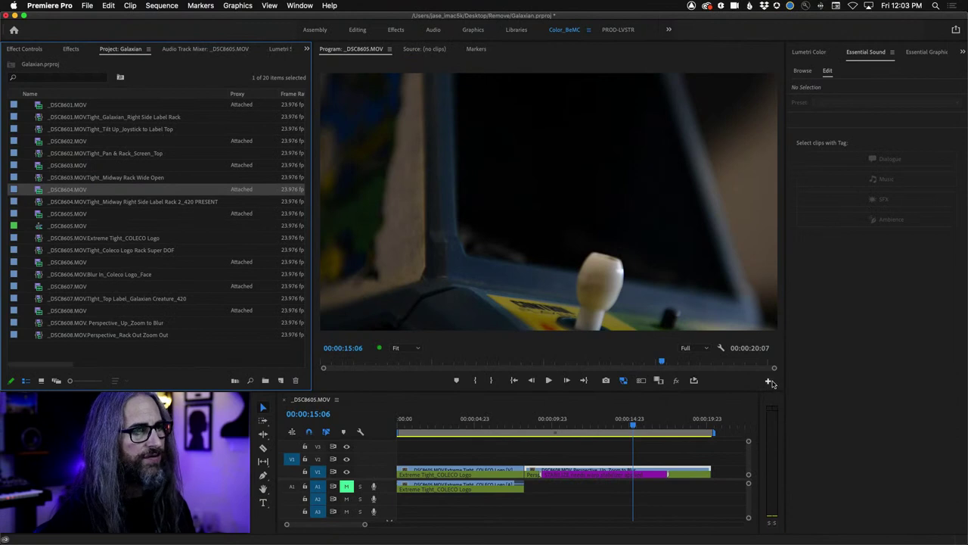
Step: Try adding the proxy toggle to the Program monitor's button bar, then discard the layout change
left_click(854, 379)
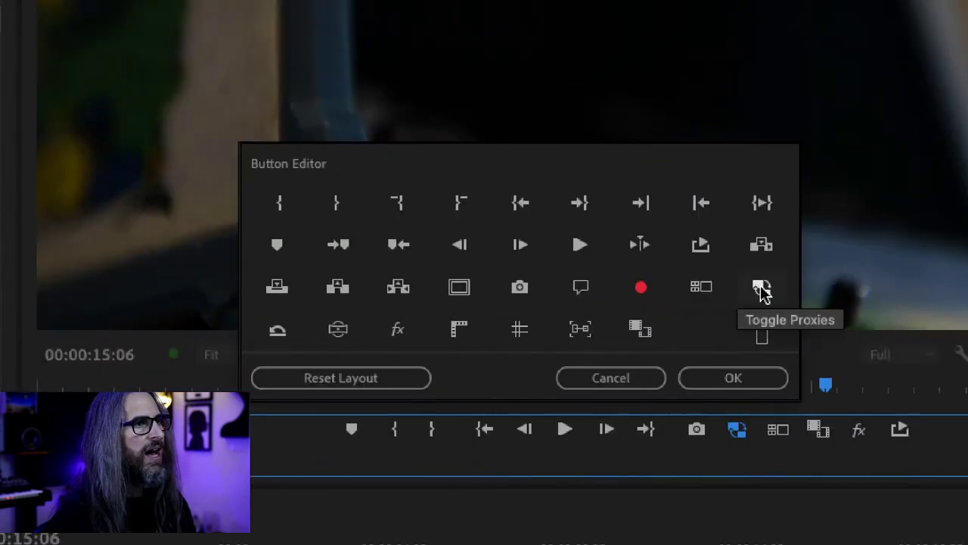
mouse_move(761, 290)
left_mouse_down()
mouse_move(755, 328)
mouse_move(765, 378)
mouse_move(761, 287)
left_mouse_up()
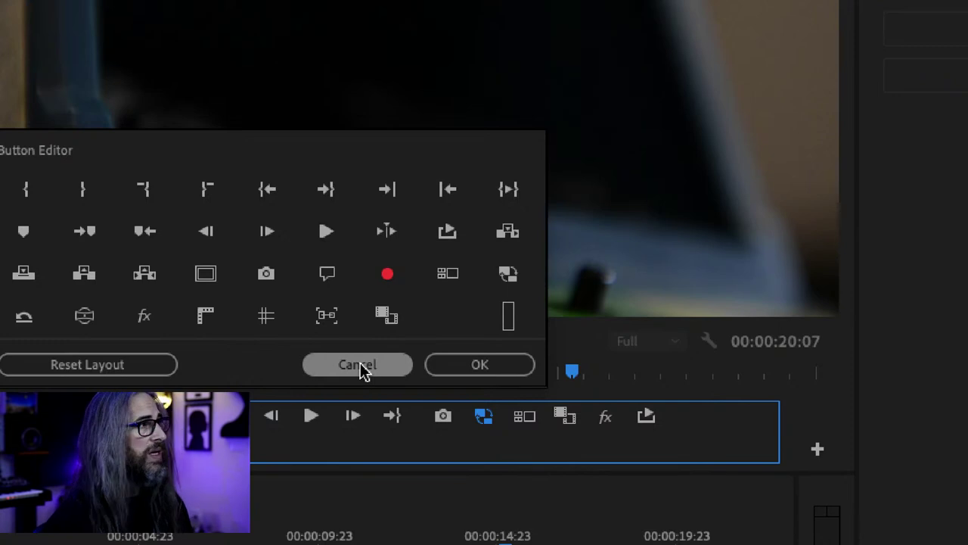
left_click(342, 369)
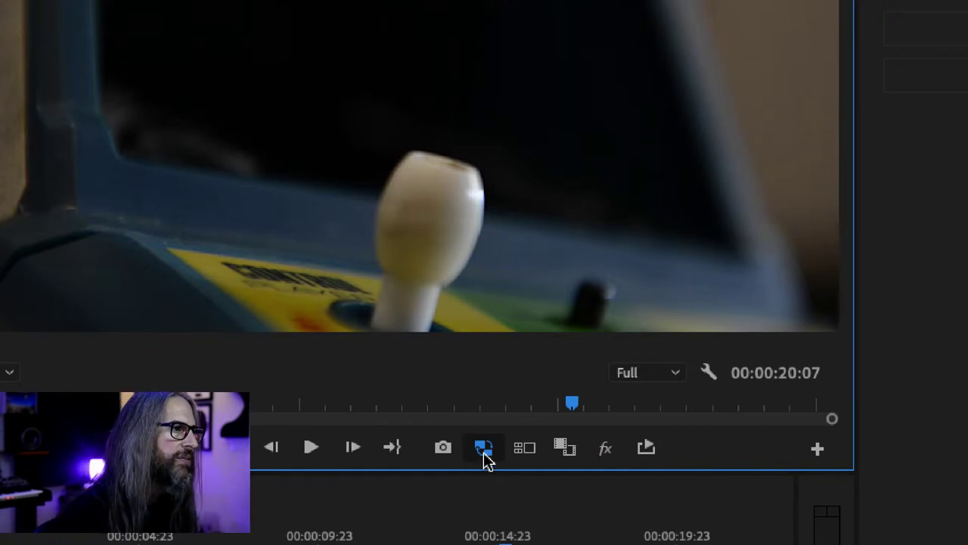
Step: Toggle proxy playback off, back on, and off again so the original media shows
left_click(485, 447)
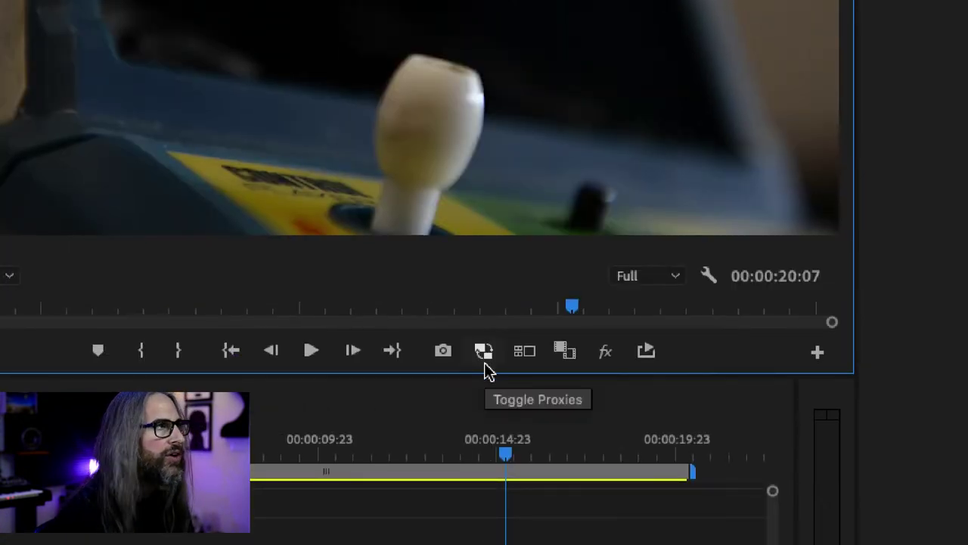
left_click(485, 363)
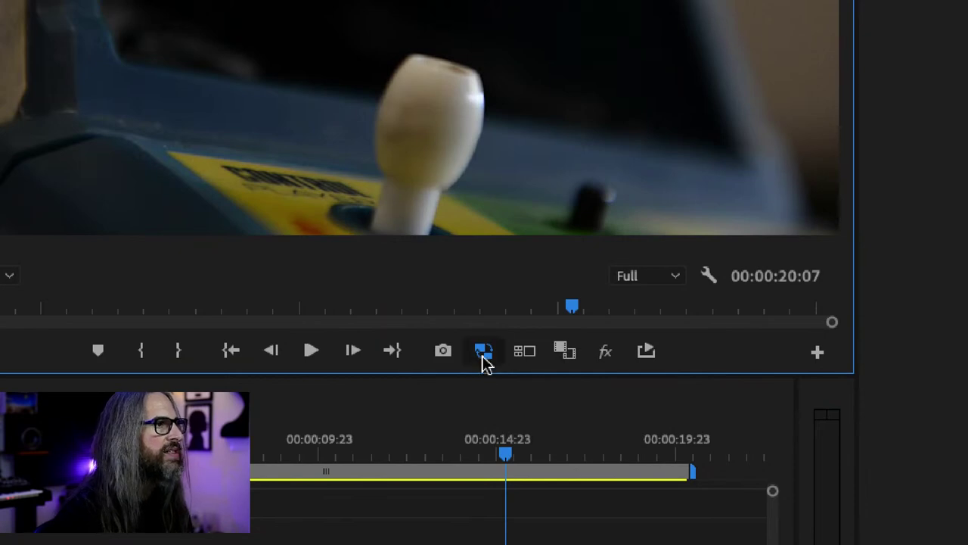
left_click(484, 357)
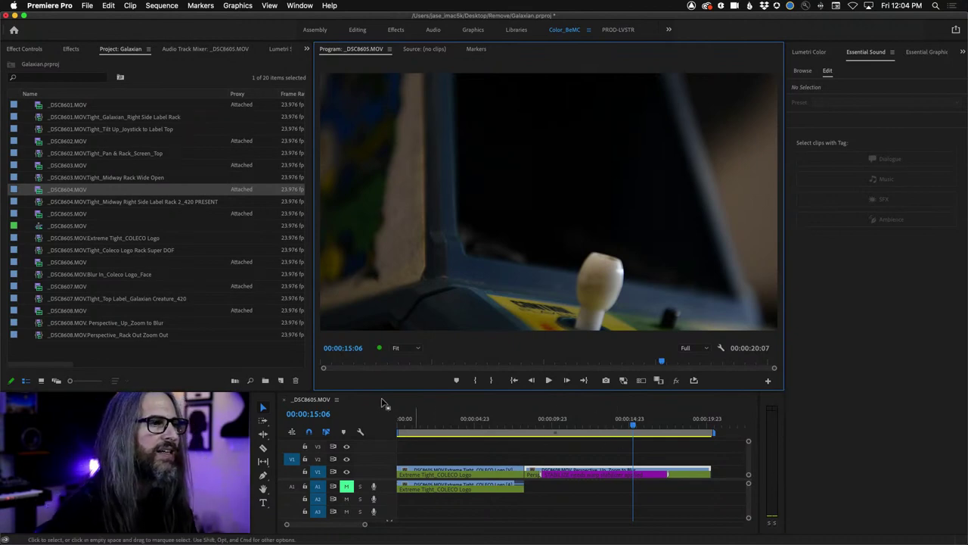
left_click(316, 404)
left_click(87, 5)
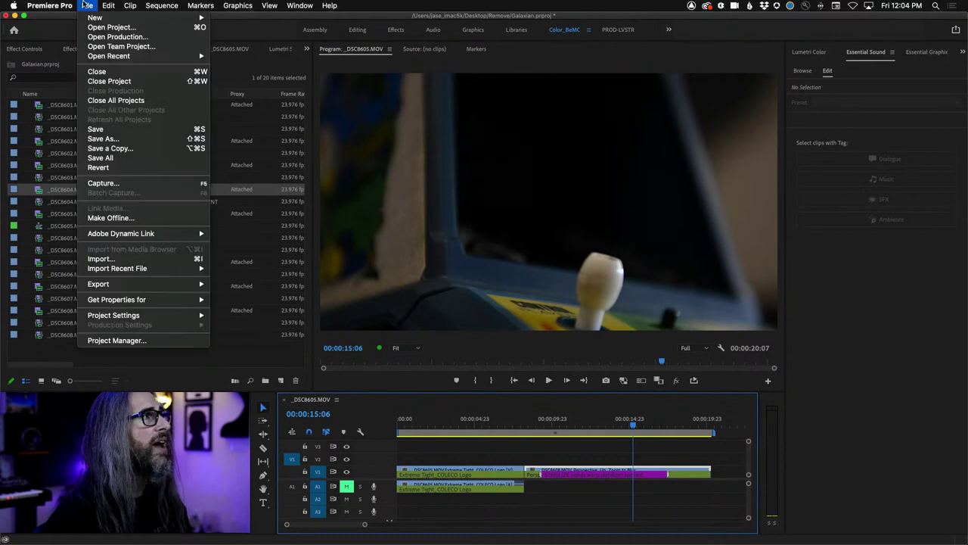
mouse_move(155, 286)
left_click(245, 284)
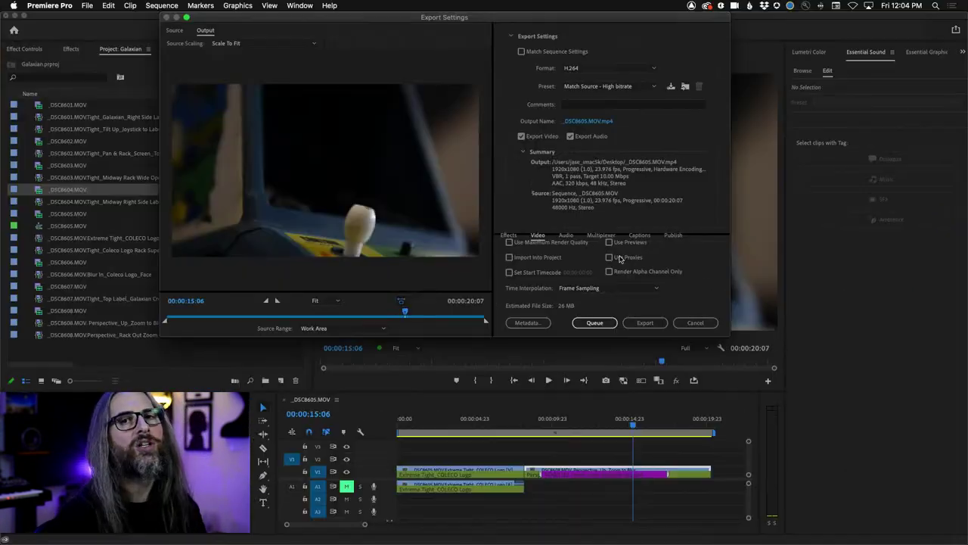
left_click(695, 323)
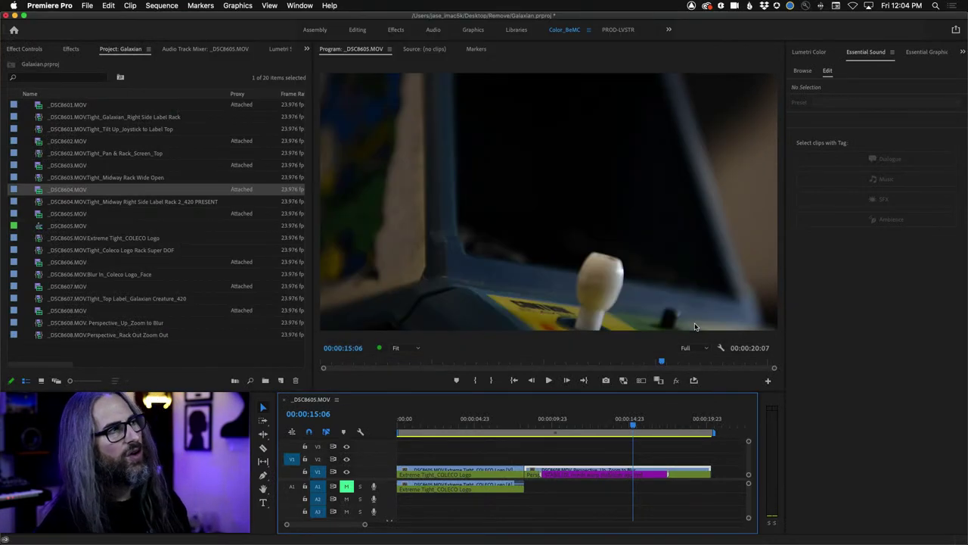
right_click(607, 416)
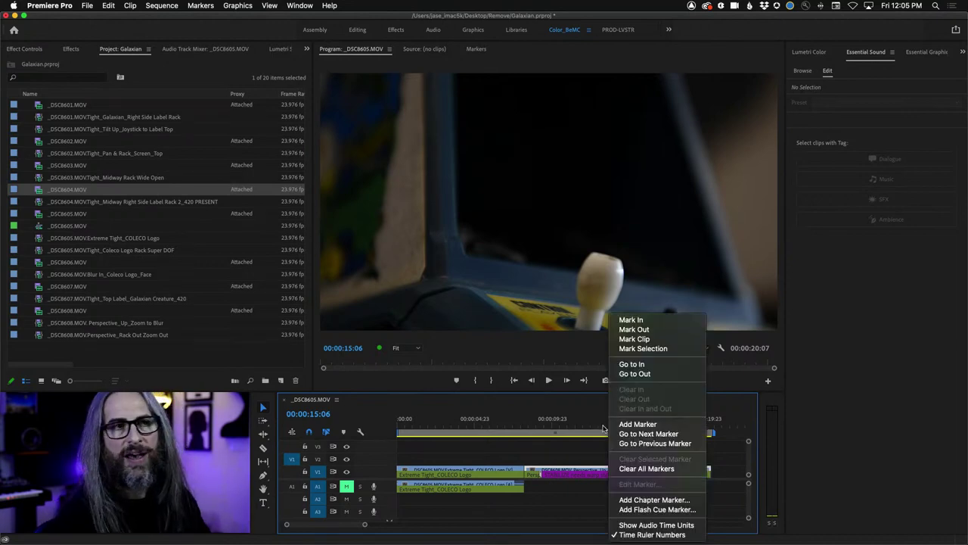
left_click(852, 382)
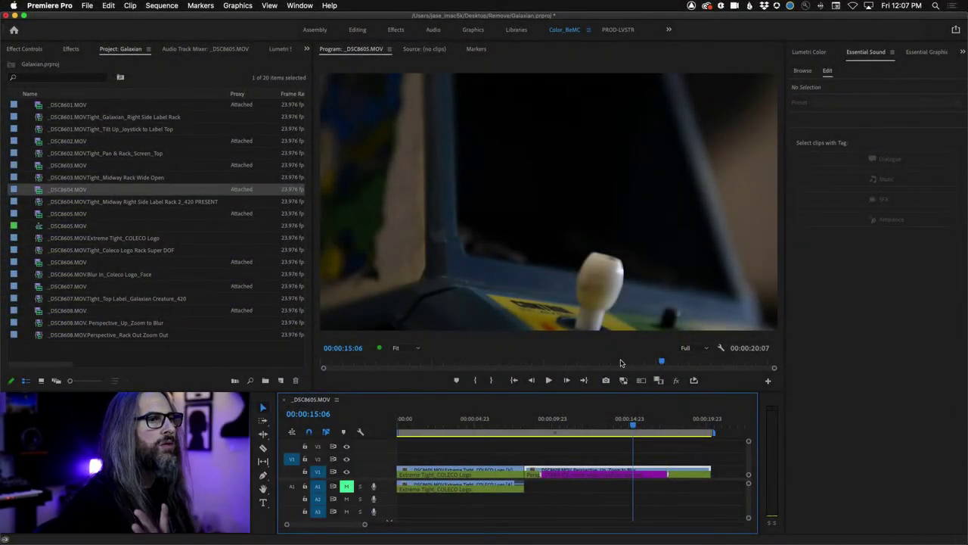
Step: Drag the _DSC8606 Blur In_Coleco Logo_Face and _DSC8608 Perspective_Up_Zoom to Blur clips onto the end of V1
mouse_move(484, 432)
left_mouse_down()
mouse_move(470, 432)
mouse_move(519, 432)
mouse_move(485, 431)
left_mouse_up()
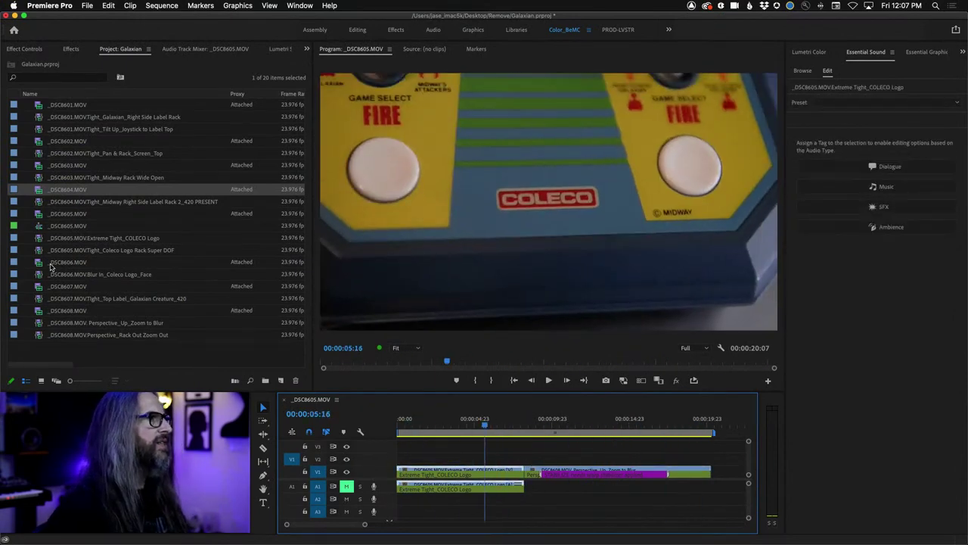
left_click(50, 263)
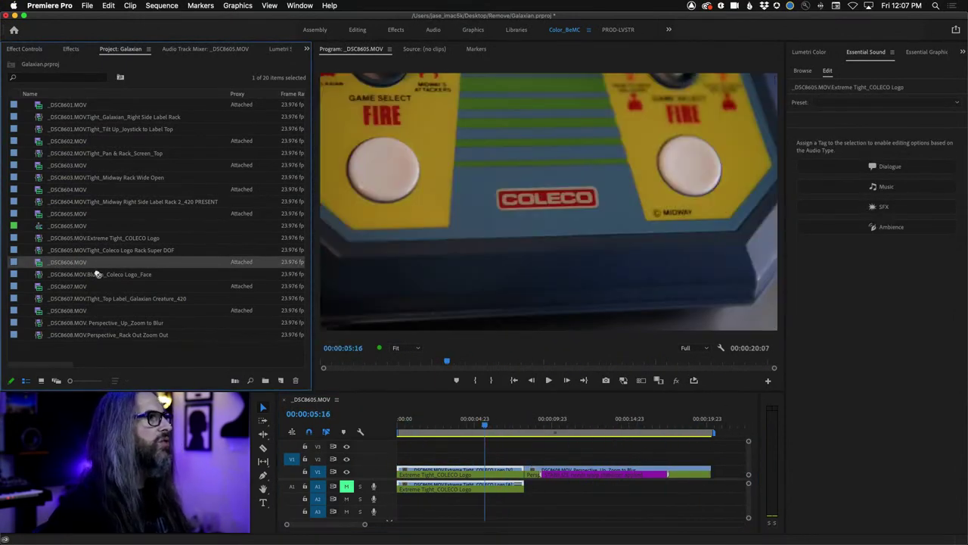
left_click_drag(96, 274, 696, 475)
key("backslash")
left_click_drag(649, 424, 709, 425)
left_click_drag(106, 322, 725, 476)
Step: Play and scrub the 00:00:37:11 sequence, ending at 06:03 on the Coleco shot
key("space")
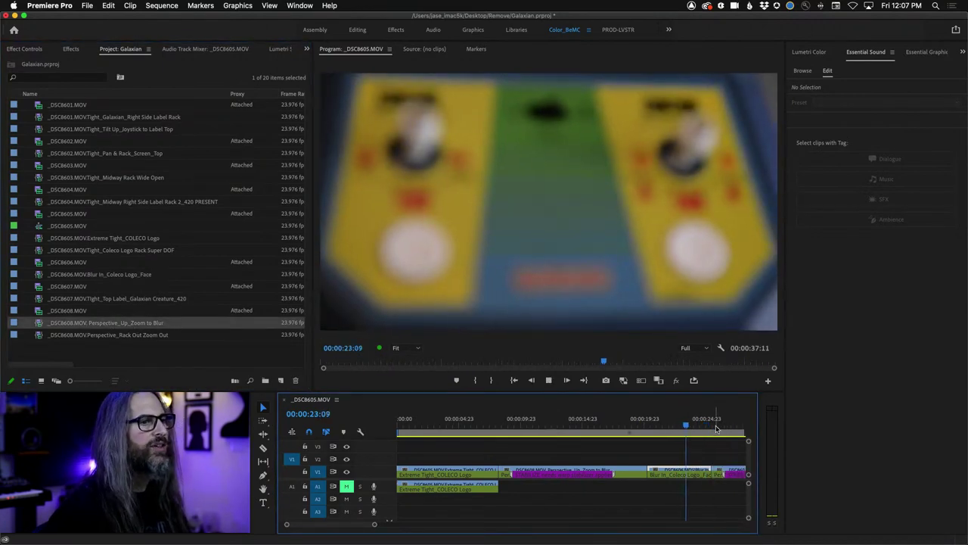
key("space")
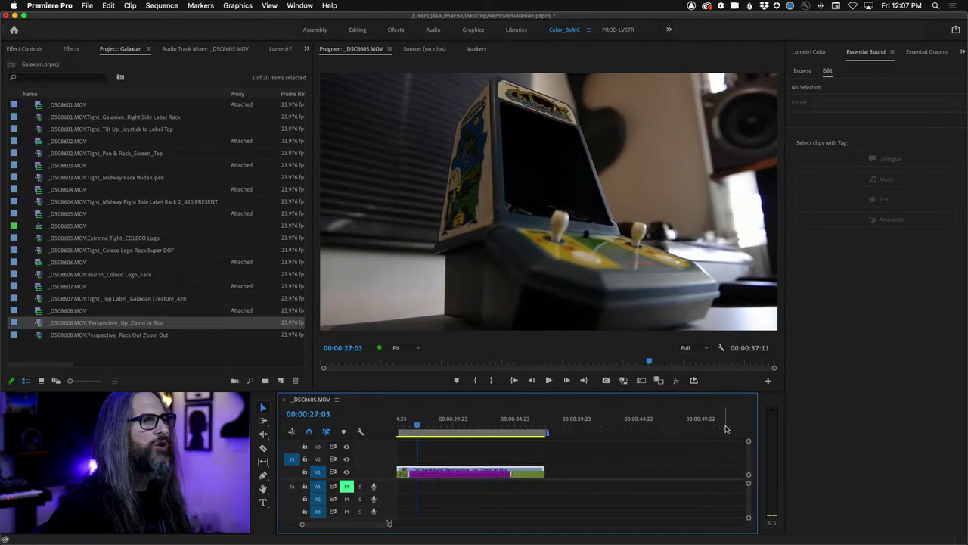
left_click_drag(518, 427, 477, 426)
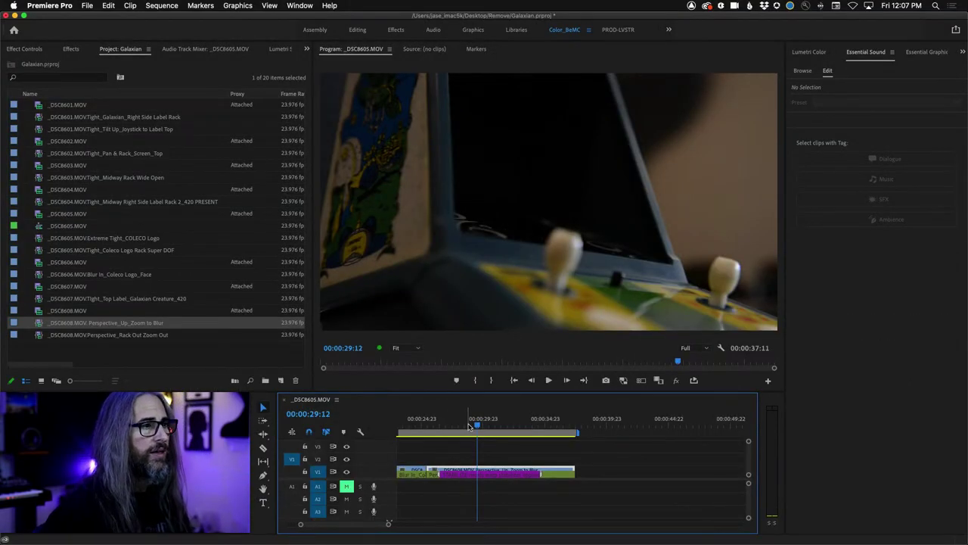
key("backslash")
left_click_drag(643, 425, 610, 440)
left_click(513, 432)
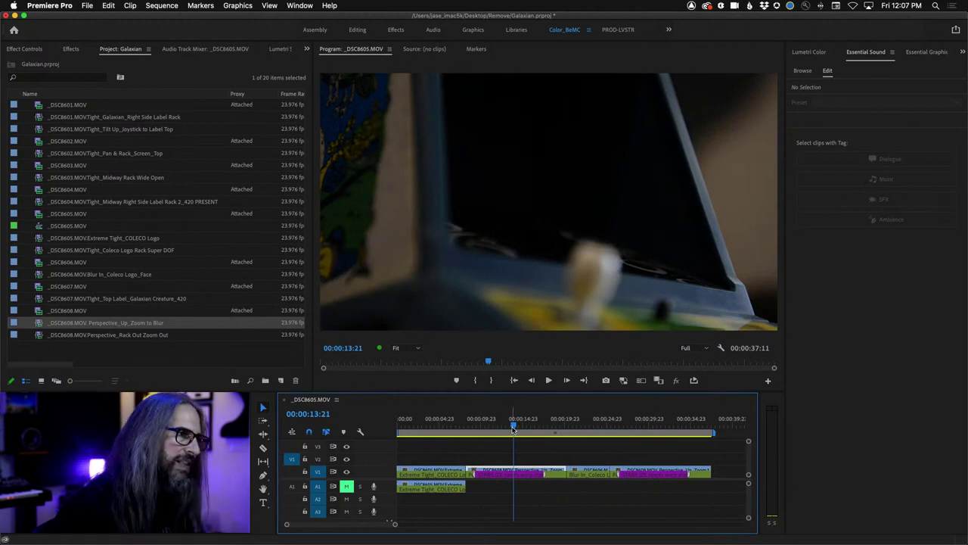
left_click(491, 431)
left_click_drag(491, 432, 448, 436)
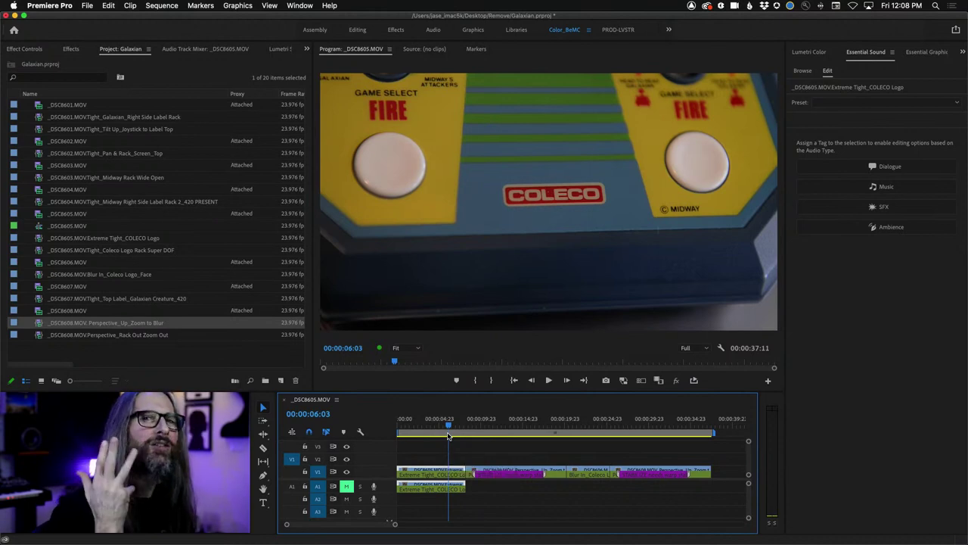
Step: Turn proxy playback back on and open the Premiere Pro menu's Preferences submenu
left_click(624, 380)
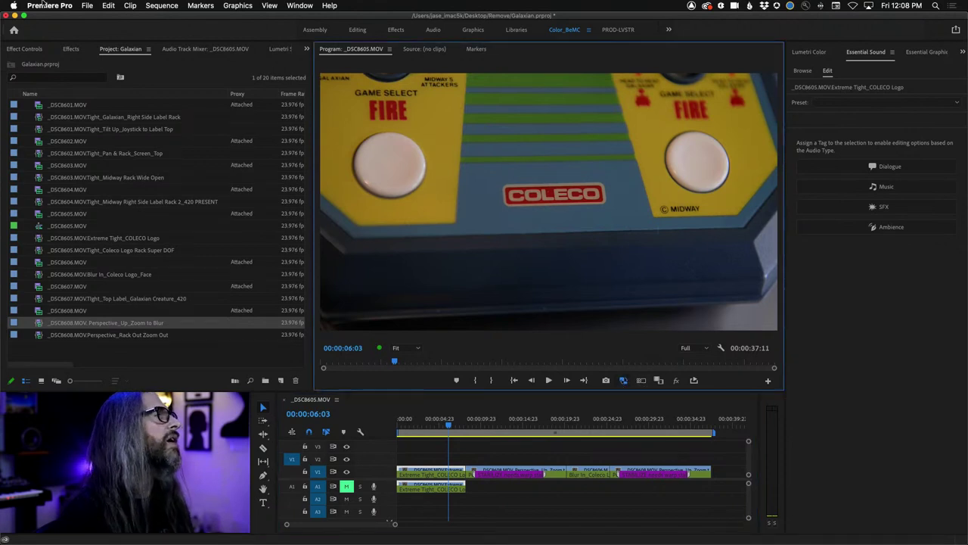
left_click(66, 5)
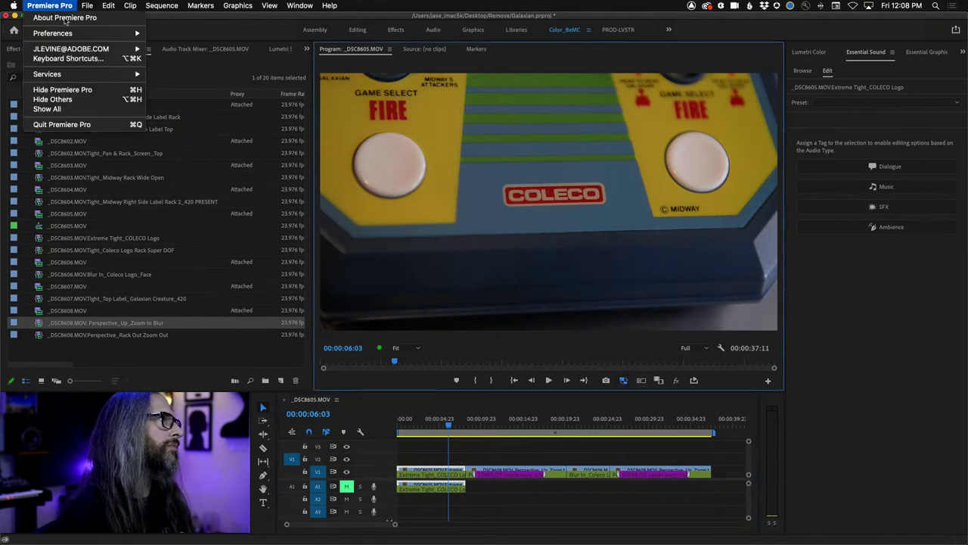
mouse_move(68, 36)
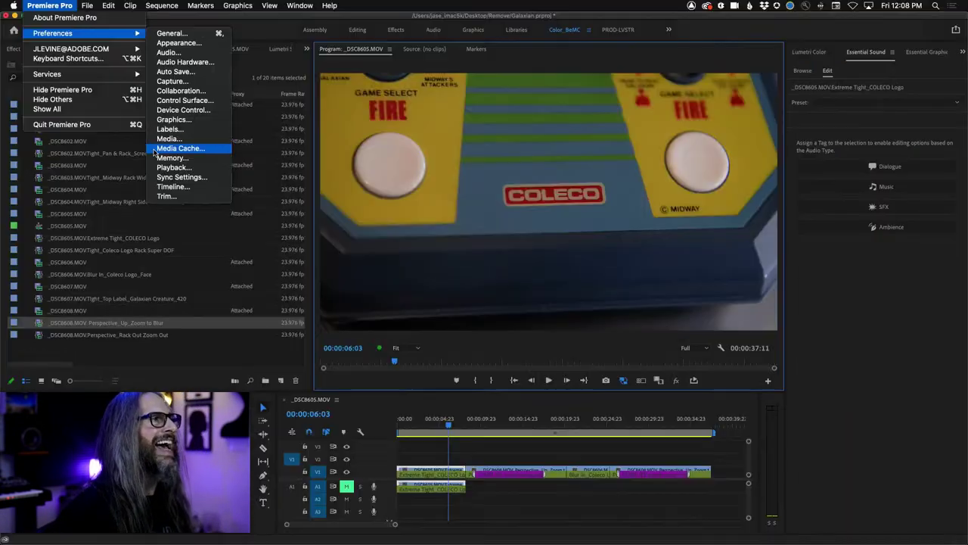
Step: Open Media Cache preferences to view the Lightroom Video cache location and automatic deletion setting
left_click(215, 149)
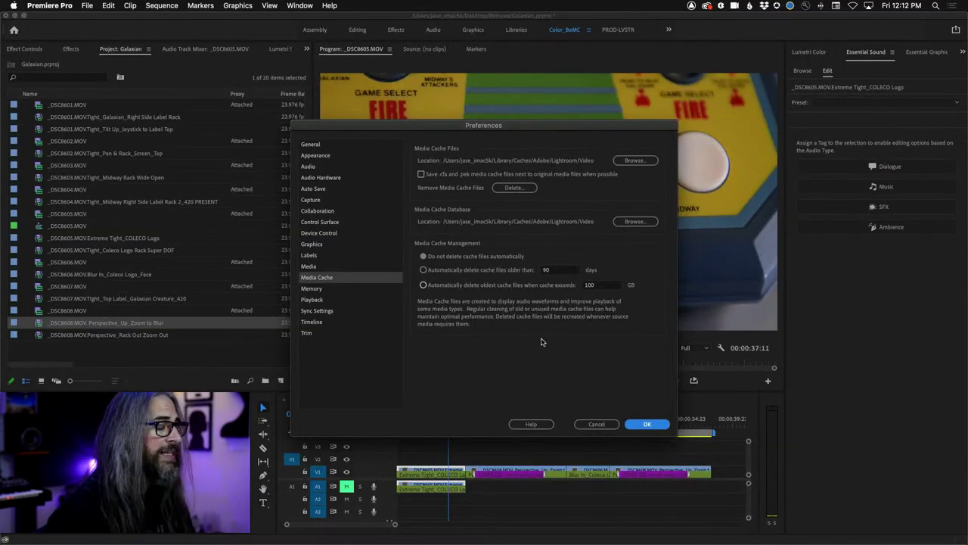
Step: Switch to After Effects, open Preferences > Media & Disk Cache, and move the dialog toward the centre
key("super+Tab")
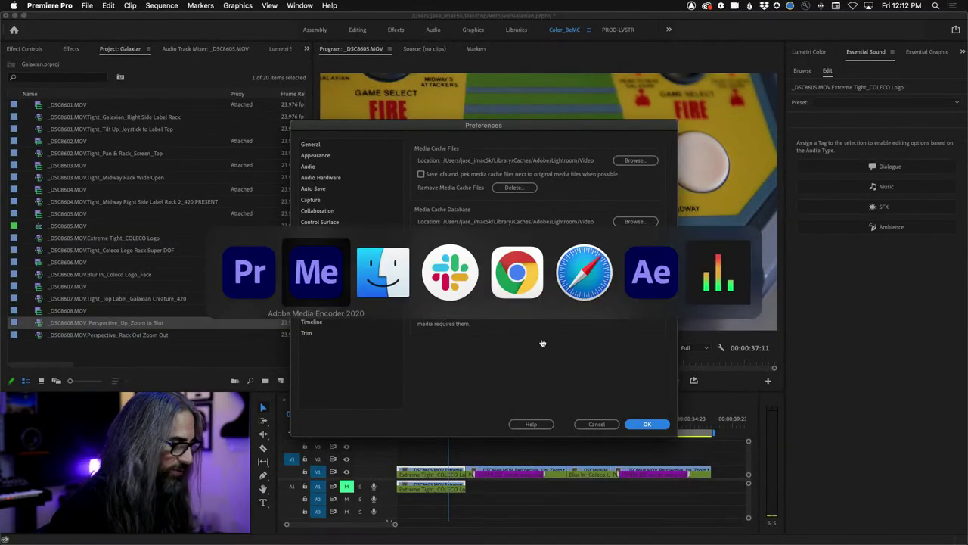
key("super+Tab")
key("super+Tab")
key("super+Tab")
key("super+Tab")
key("super+Tab")
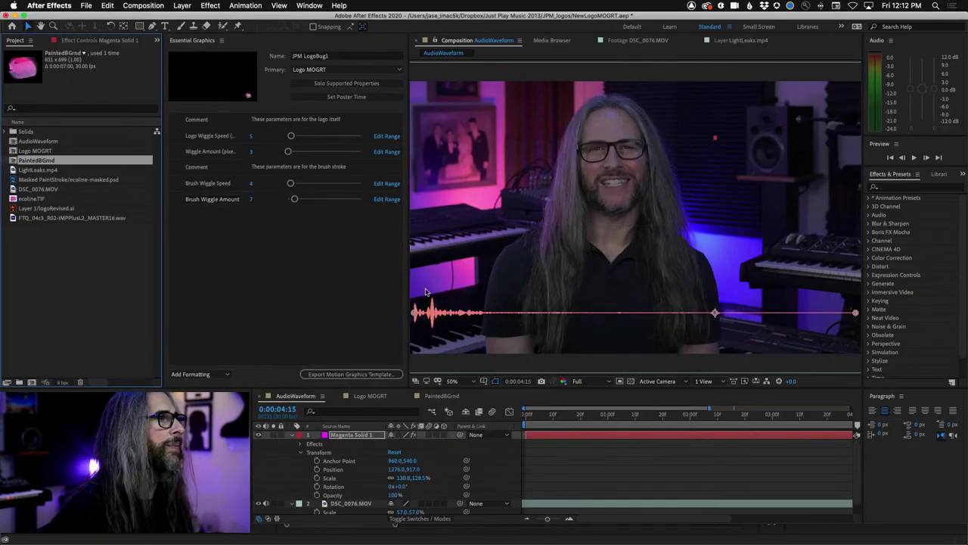
left_click(47, 5)
mouse_move(68, 34)
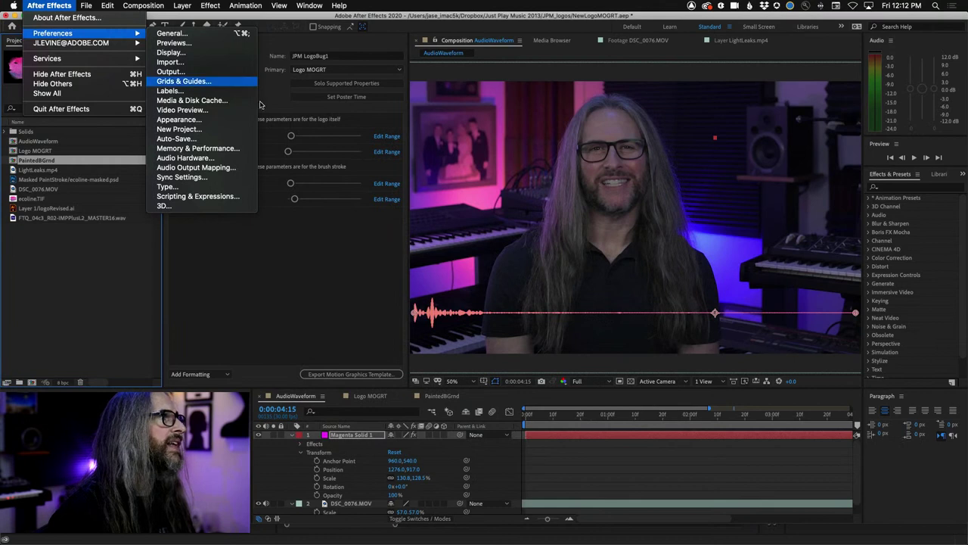
left_click(233, 103)
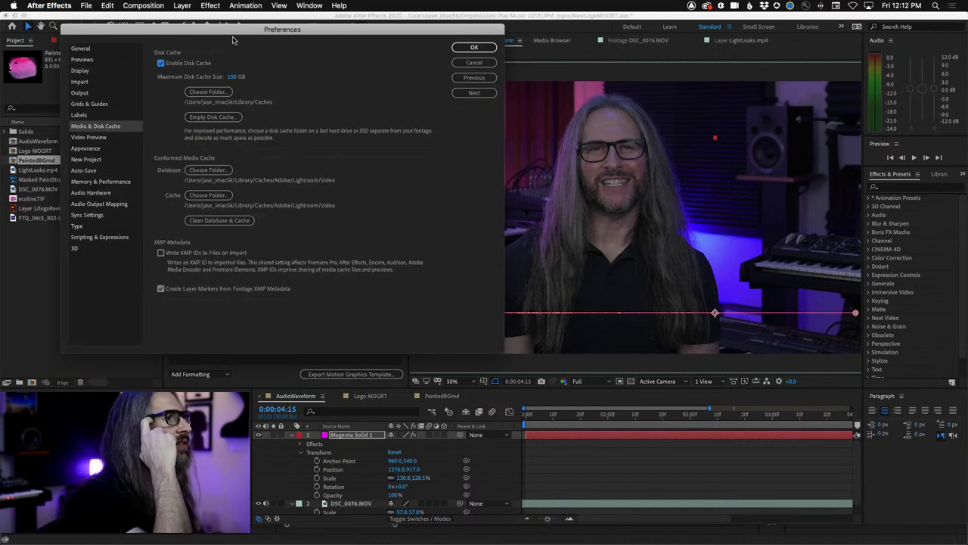
left_click_drag(230, 30, 458, 73)
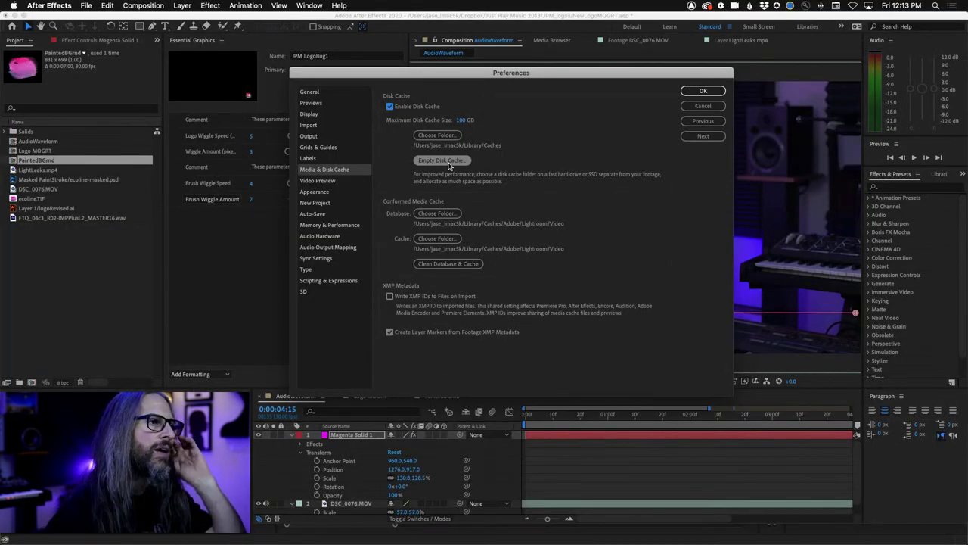
Step: Cancel Preferences and look at the Logo MOGRT and PaintedBGrnd compositions
left_click(709, 106)
left_click(357, 397)
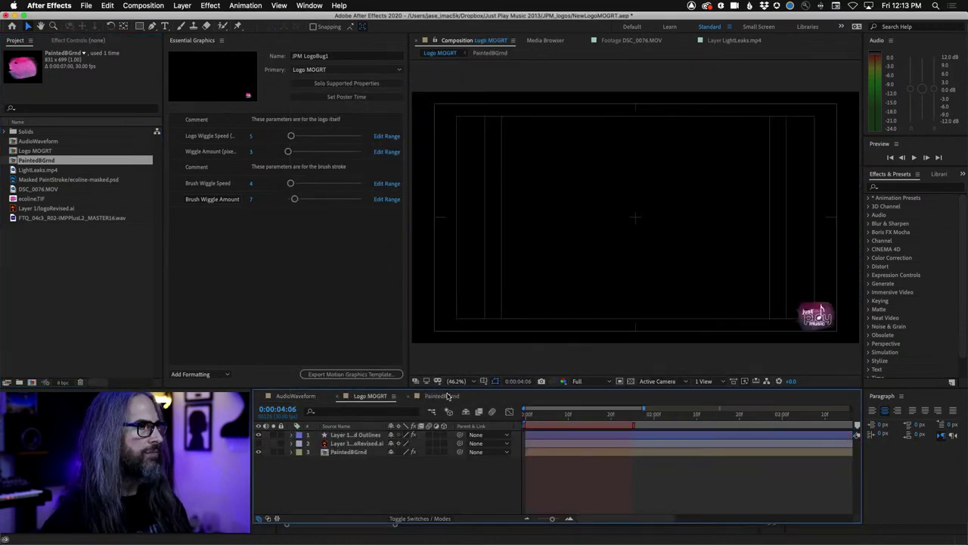
left_click(442, 395)
Step: Preview the AudioWaveform composition and set the current time to 0:00:04:21
left_click(370, 396)
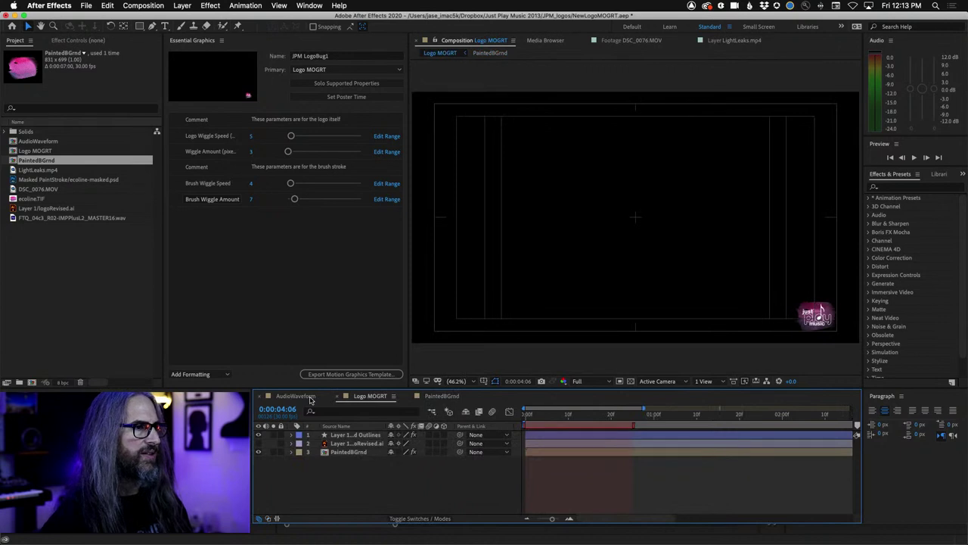
left_click(310, 399)
key("space")
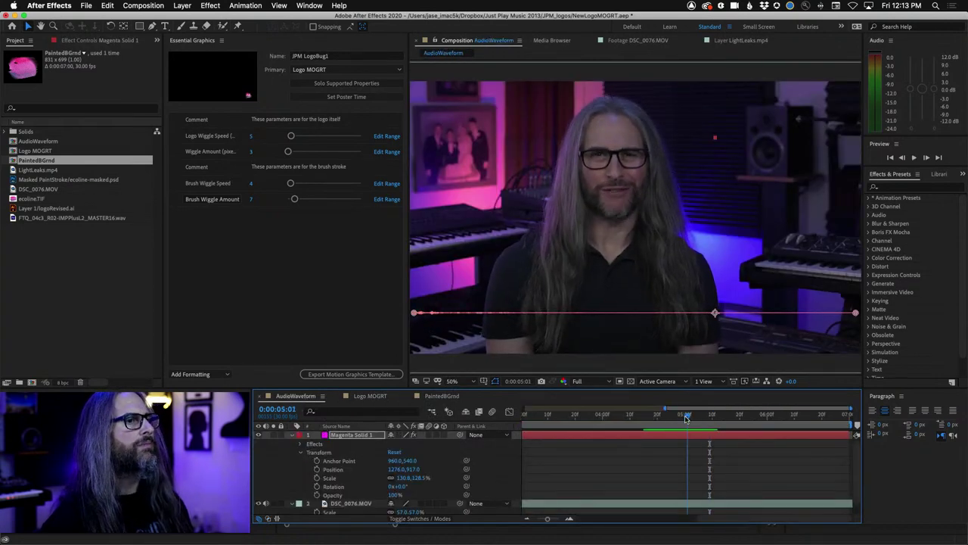
left_click(660, 415)
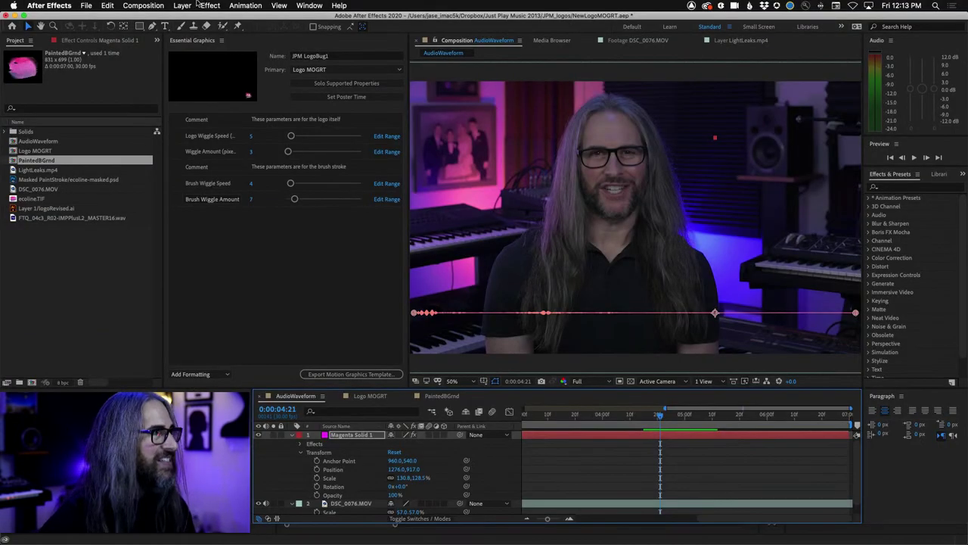
Step: Reopen After Effects Preferences > Media & Disk Cache, showing the 100 GB disk cache
left_click(34, 5)
mouse_move(68, 34)
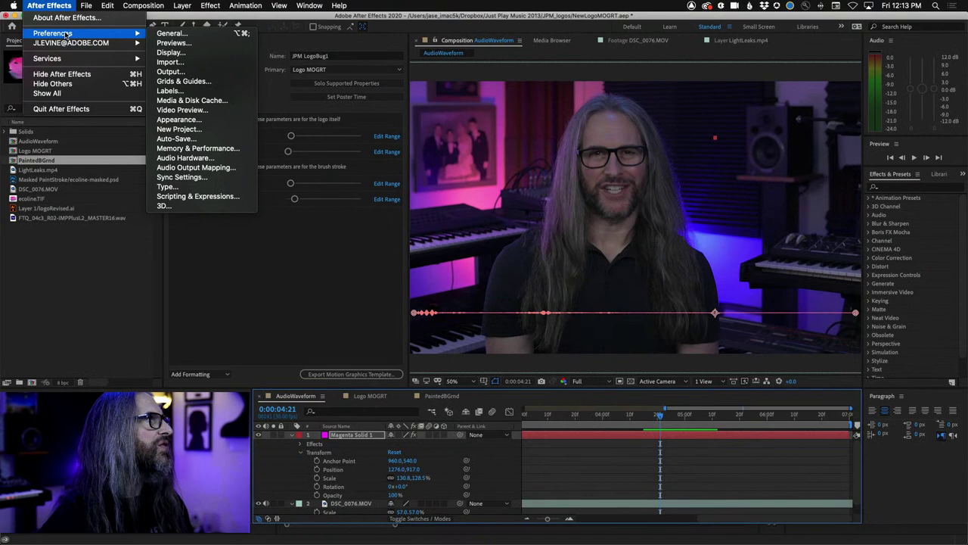
left_click(230, 103)
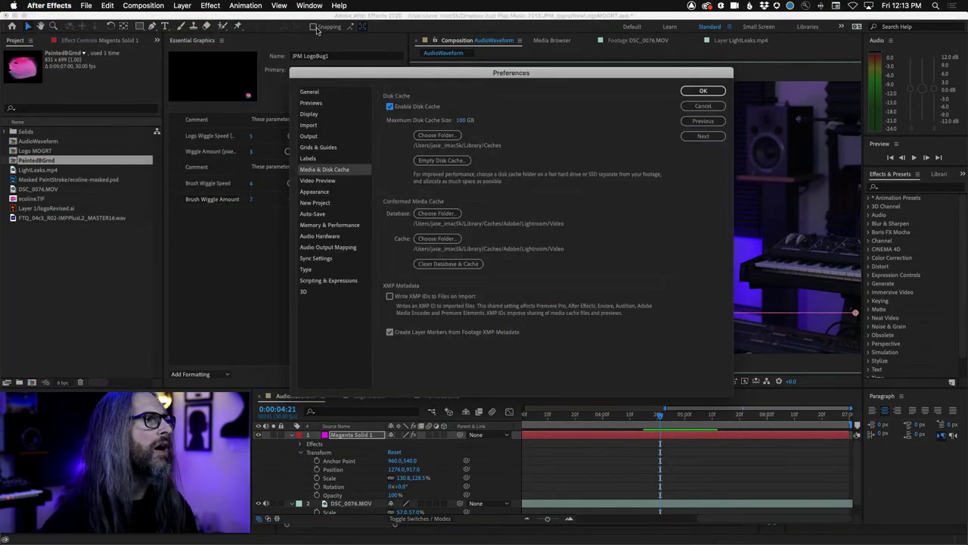
Step: Start Empty Disk Cache, cancel clearing the 112 GB cache, and close Preferences unchanged
left_click(431, 164)
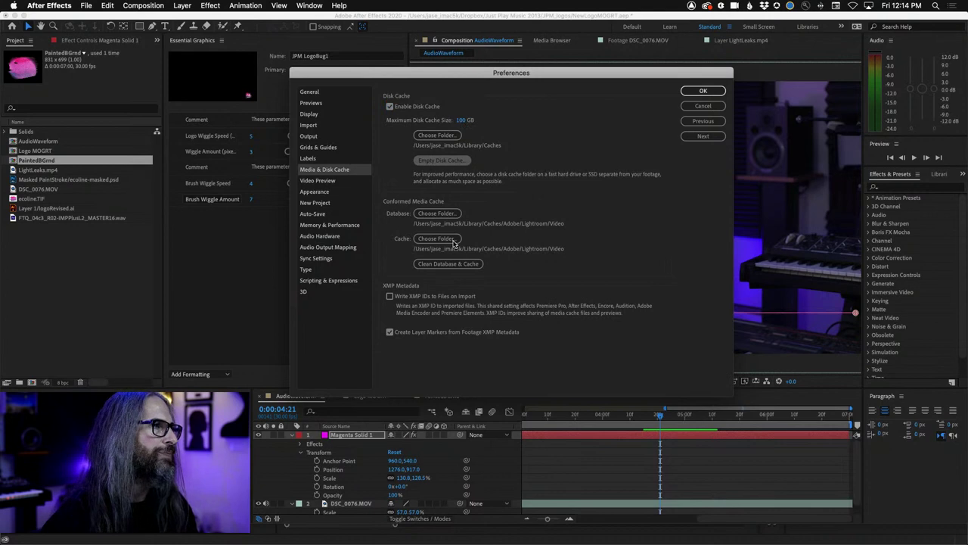
left_click_drag(479, 236, 600, 88)
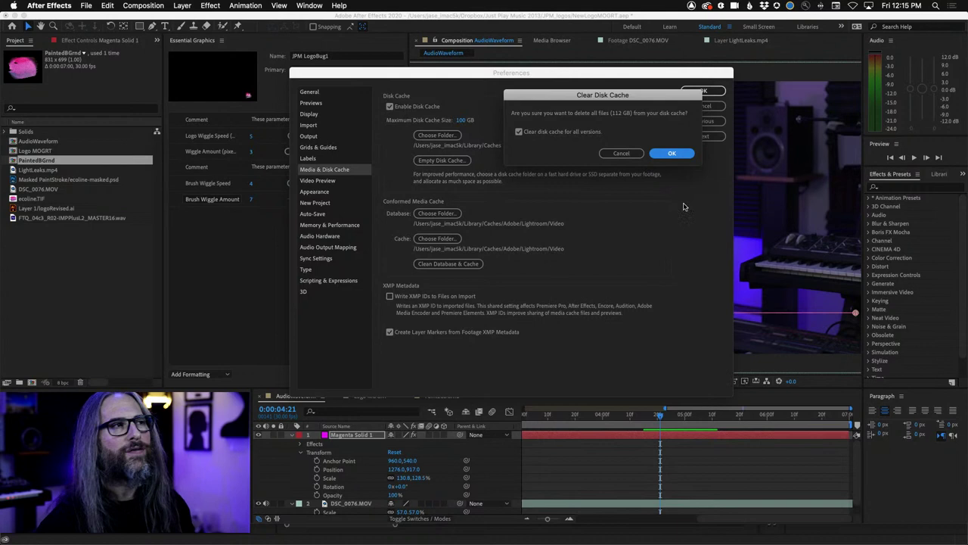
left_click(616, 154)
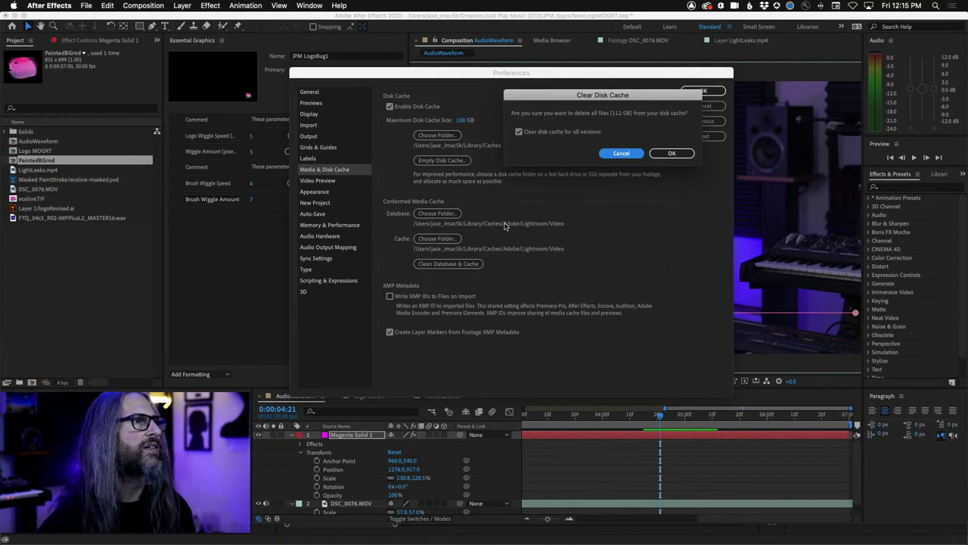
left_click(623, 154)
left_click(705, 107)
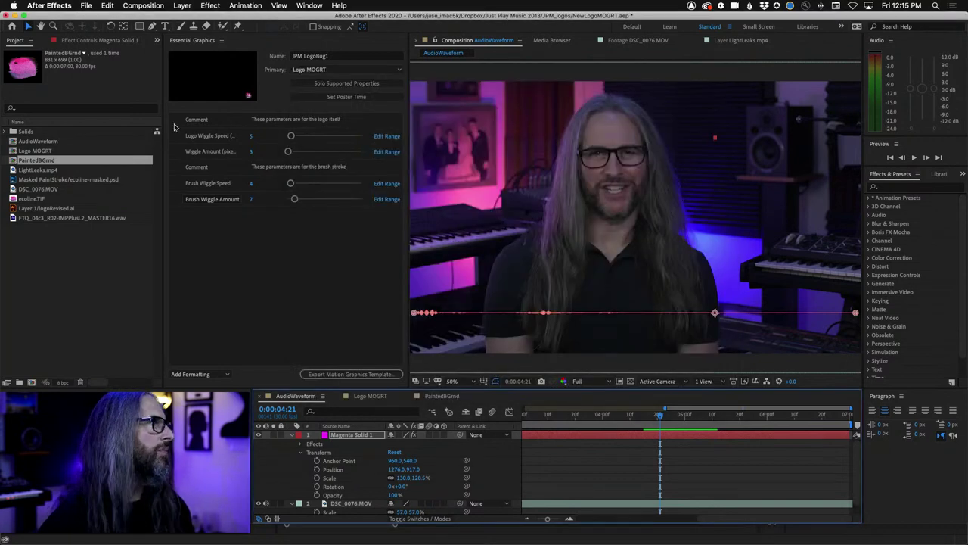
Step: Switch back to Premiere Pro and cancel the Media Cache preferences
key("super+Tab")
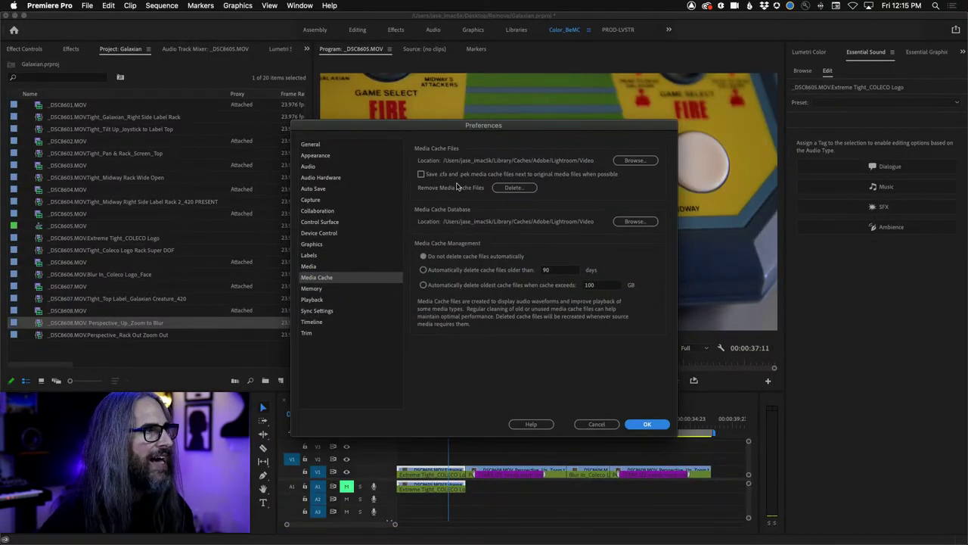
left_click(597, 424)
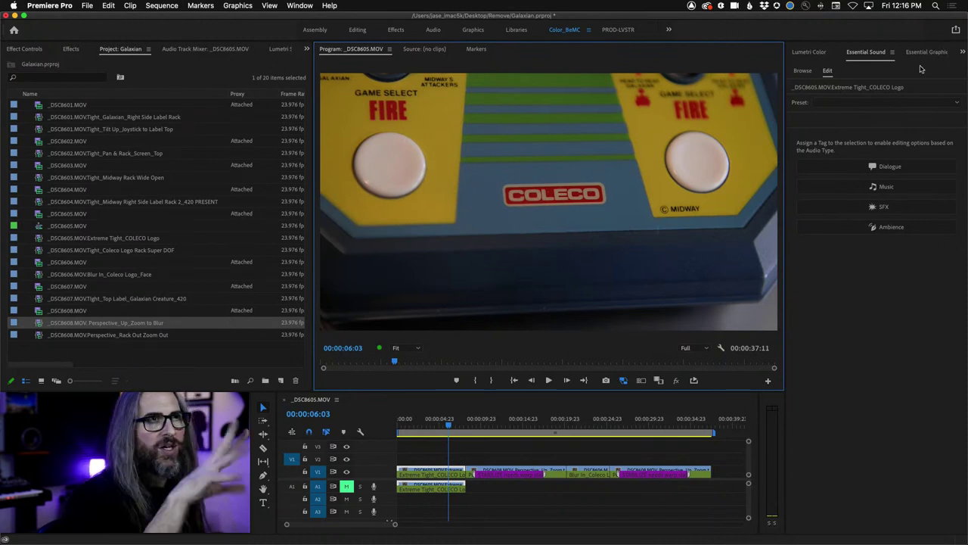
Step: Set Lumetri Basic Correction Contrast to −19.6 on the perspective zoom clip at 00:00:10:03
left_click(814, 52)
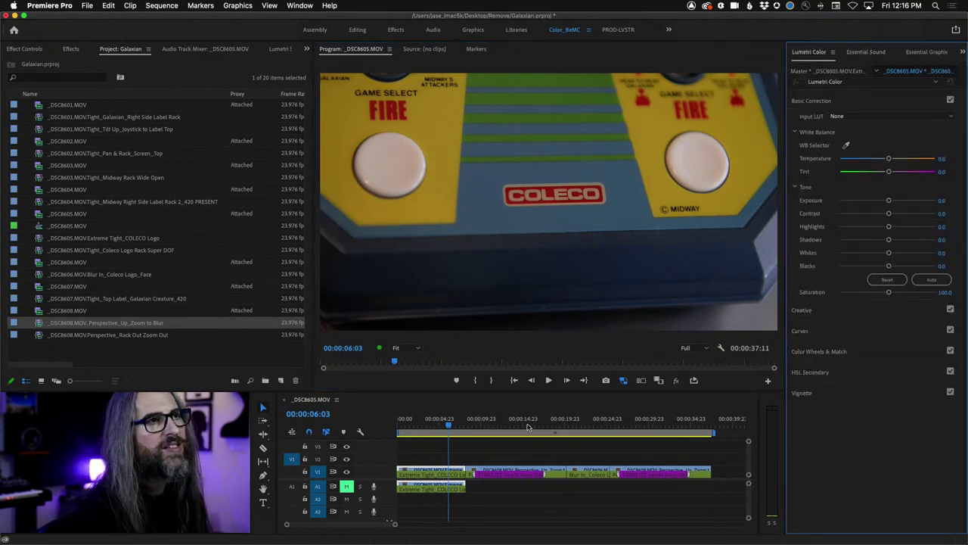
left_click_drag(450, 427, 482, 429)
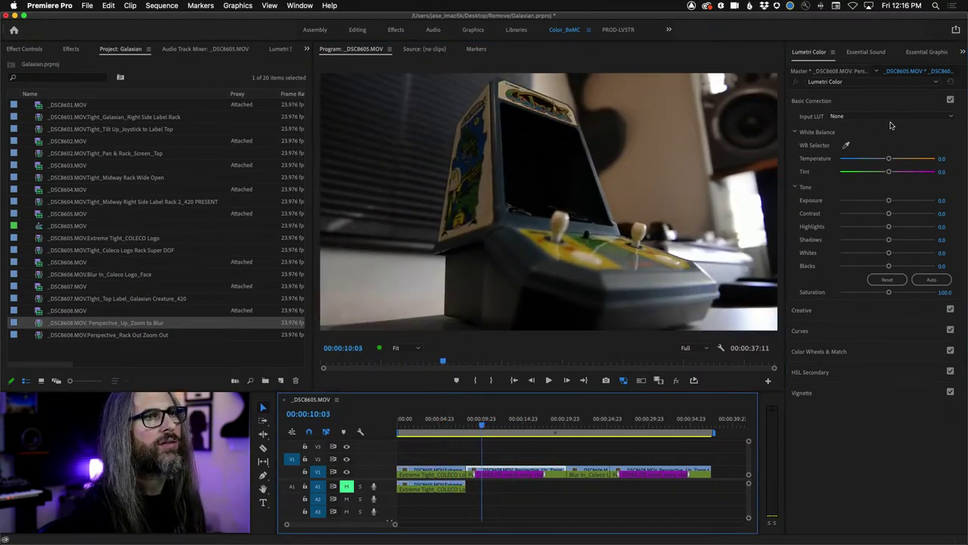
mouse_move(889, 213)
left_mouse_down()
mouse_move(850, 213)
mouse_move(878, 215)
left_mouse_up()
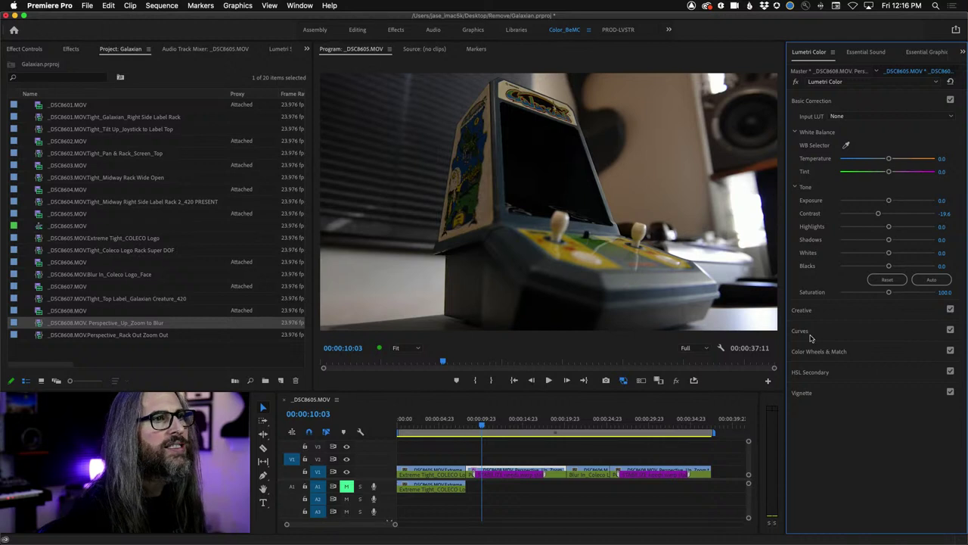
Step: Add a faded film look, then boost saturation and slightly cool the colour temperature
left_click(847, 309)
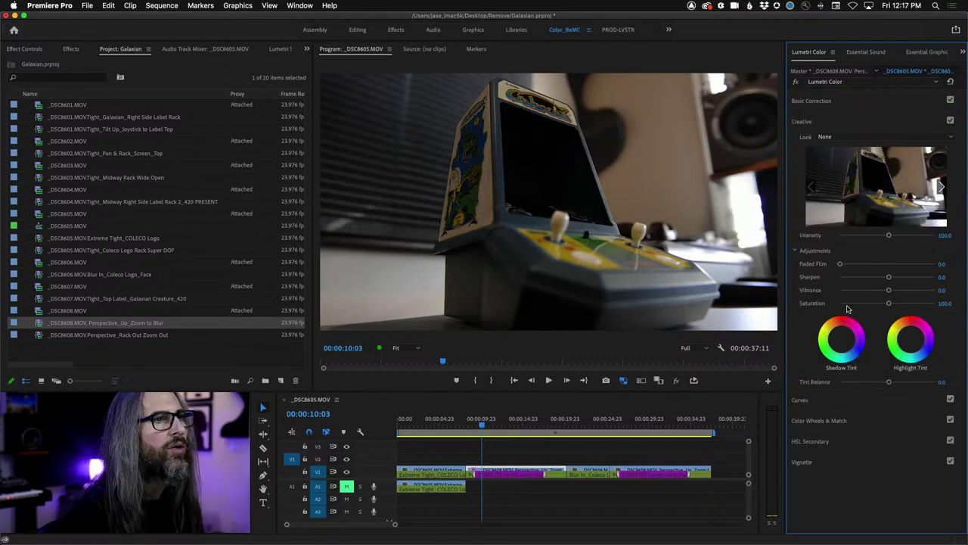
left_click_drag(840, 265, 897, 266)
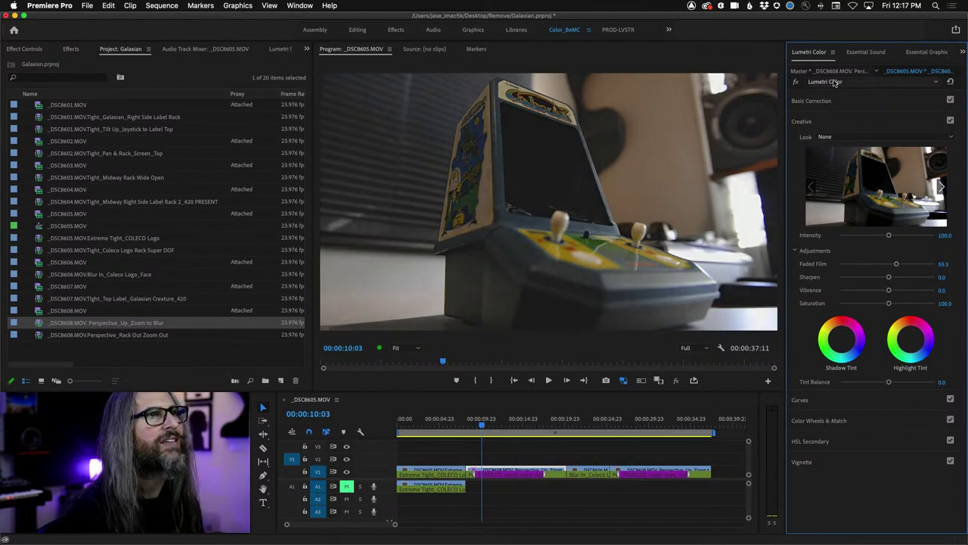
left_click(845, 100)
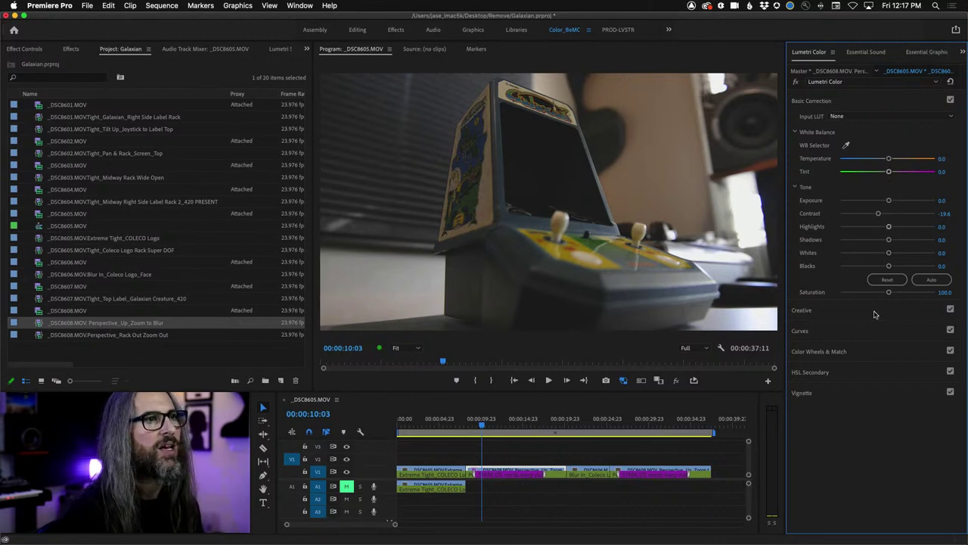
left_click_drag(889, 292, 896, 294)
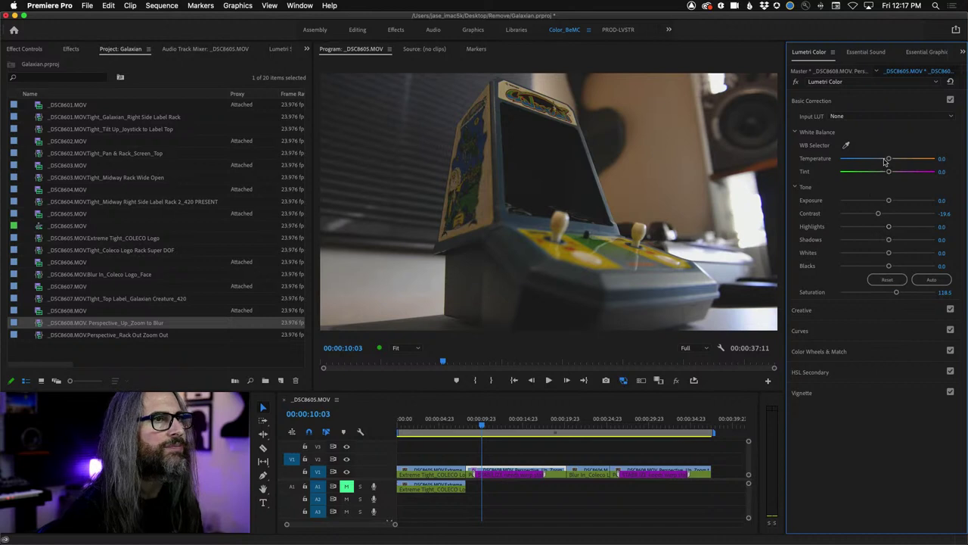
left_click_drag(889, 159, 886, 161)
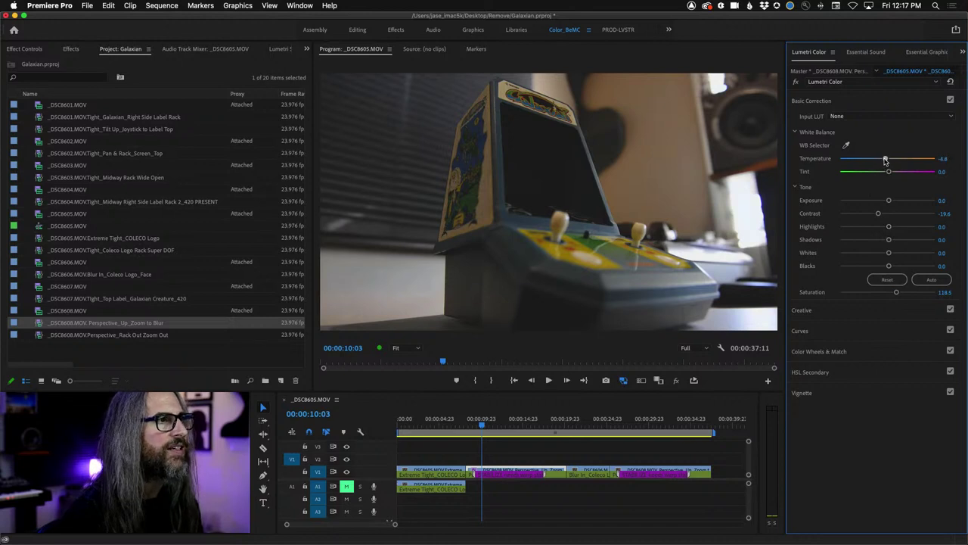
Step: Browse through the Creative looks and apply the SL BIG LDR look to the clip
left_click(861, 312)
left_click(942, 188)
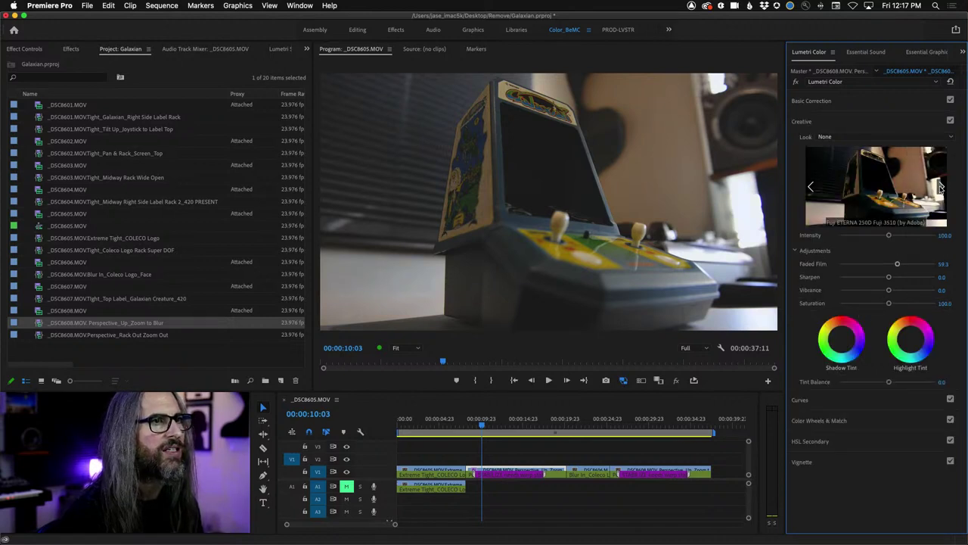
left_click(942, 187)
left_click(942, 187)
left_click(942, 188)
left_click(942, 188)
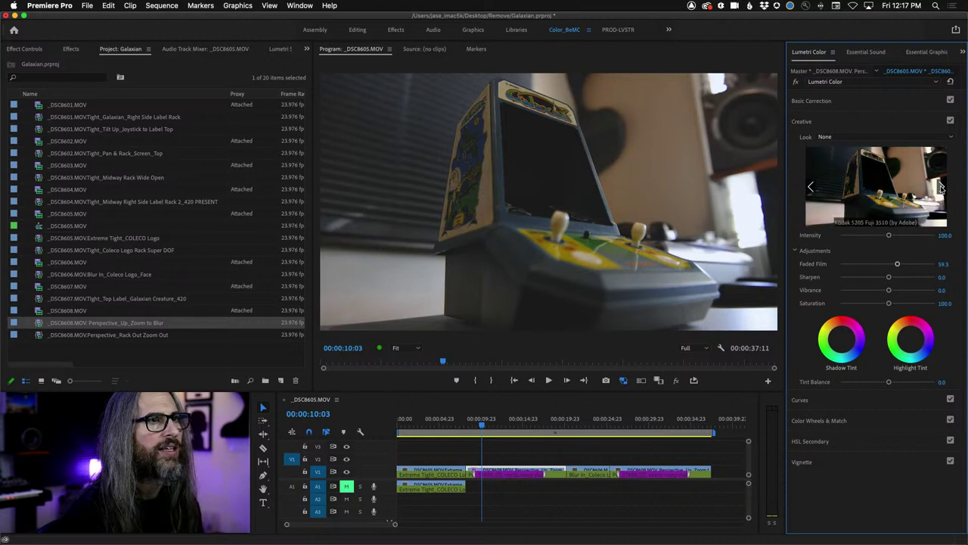
left_click(942, 187)
left_click(942, 188)
left_click(942, 188)
left_click(942, 187)
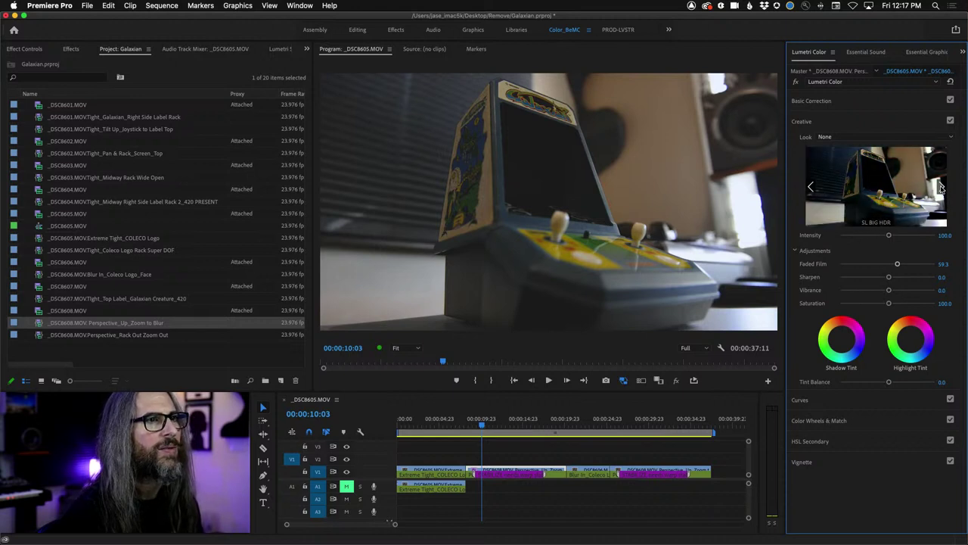
left_click(941, 187)
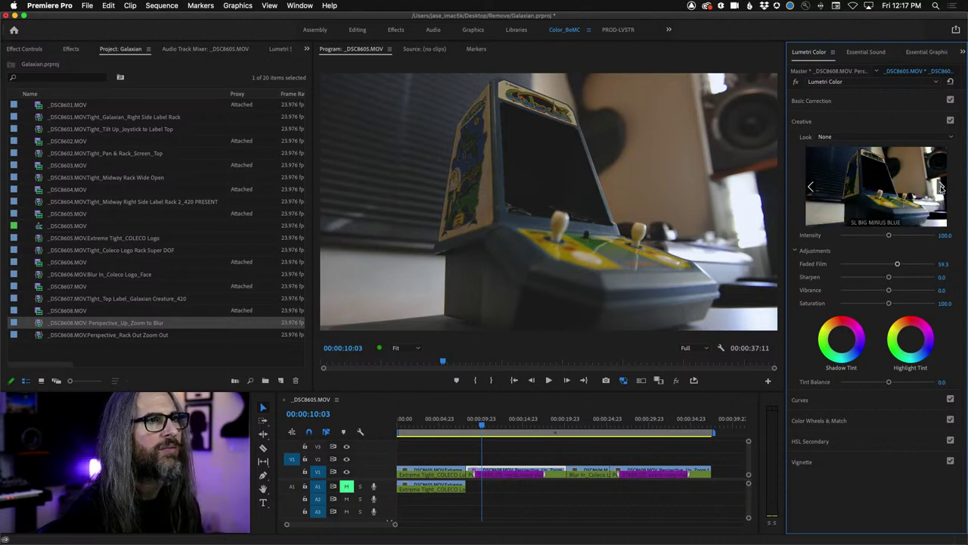
left_click(811, 187)
left_click(811, 186)
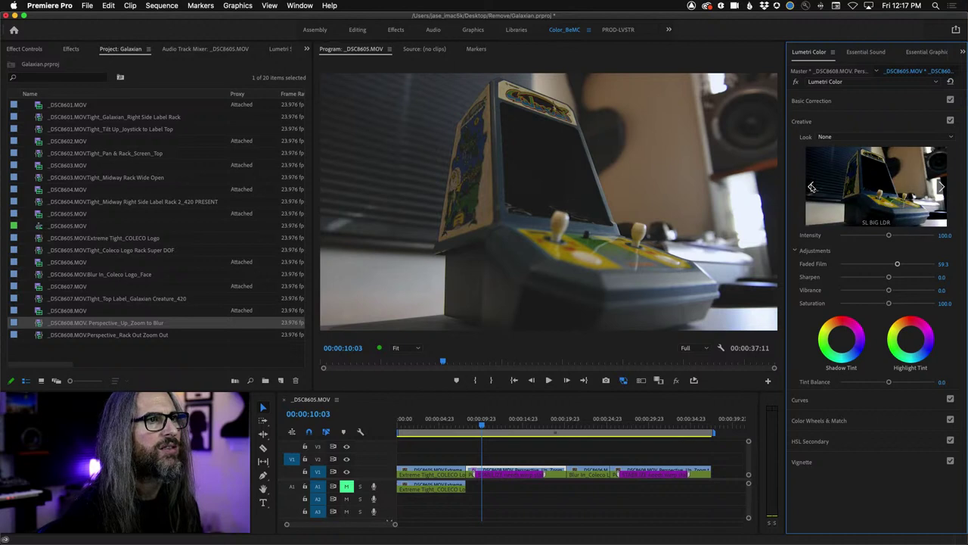
left_click(907, 178)
Step: Raise Faded Film to 89.4 and play the sequence forward and backward to review the grade
left_click_drag(894, 262, 925, 264)
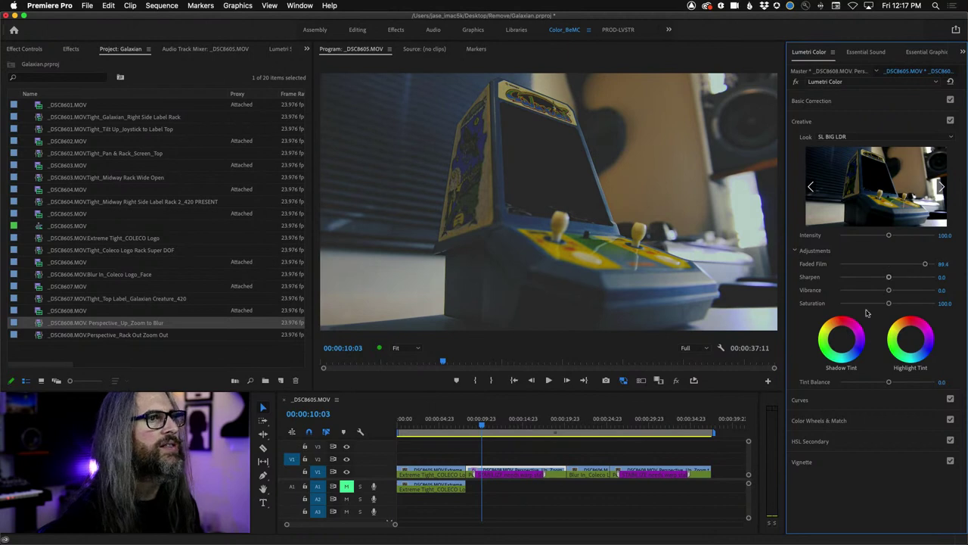
key("space")
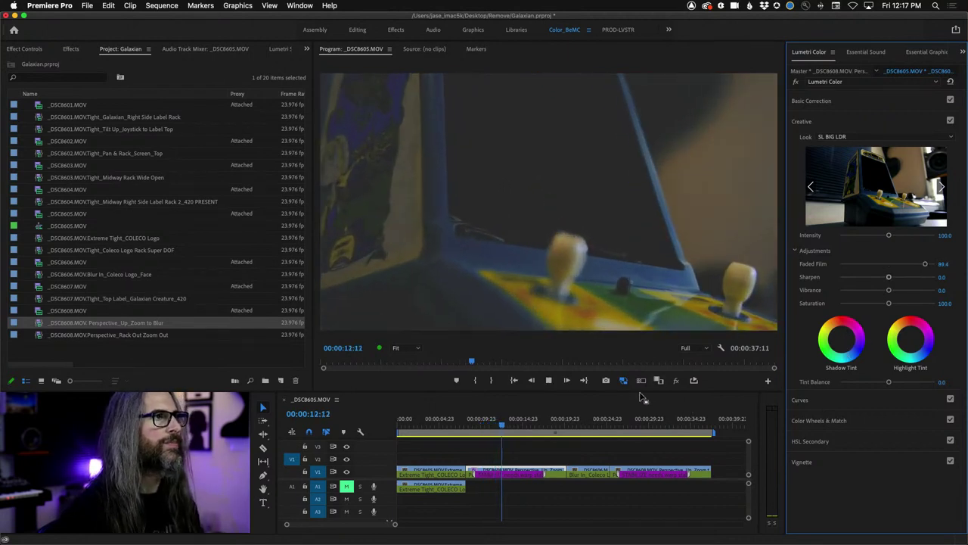
key("j")
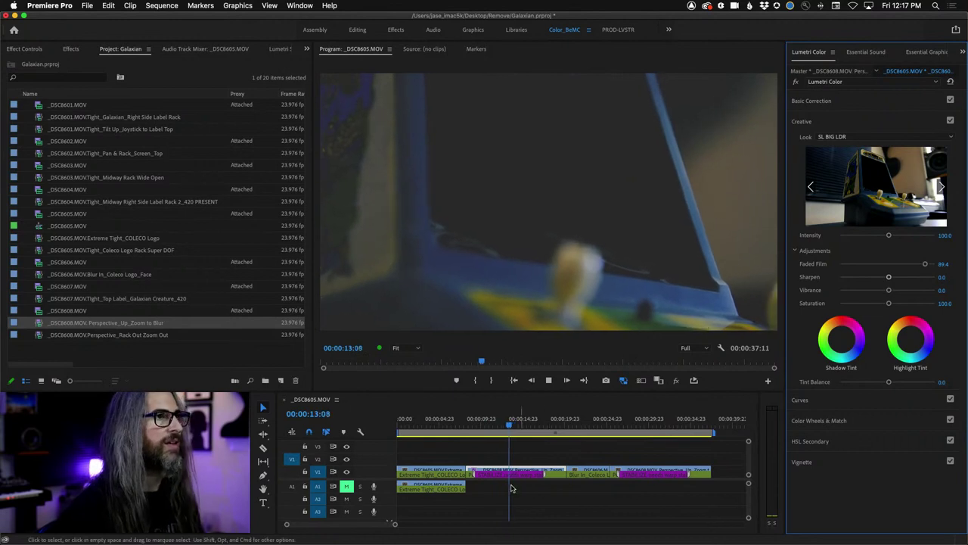
Step: Search the effects for 'warp' and drag Warp Stabilizer onto the V1 clip
key("k")
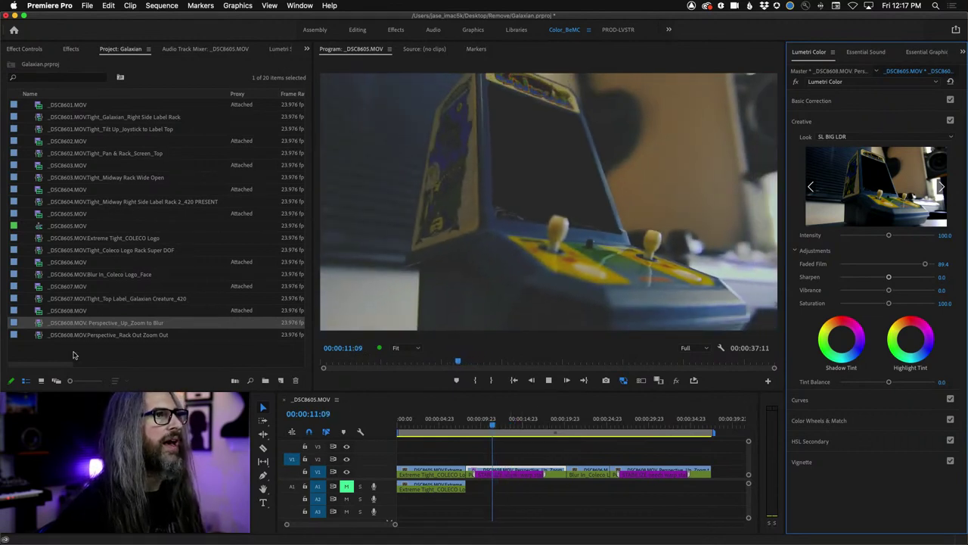
left_click(71, 49)
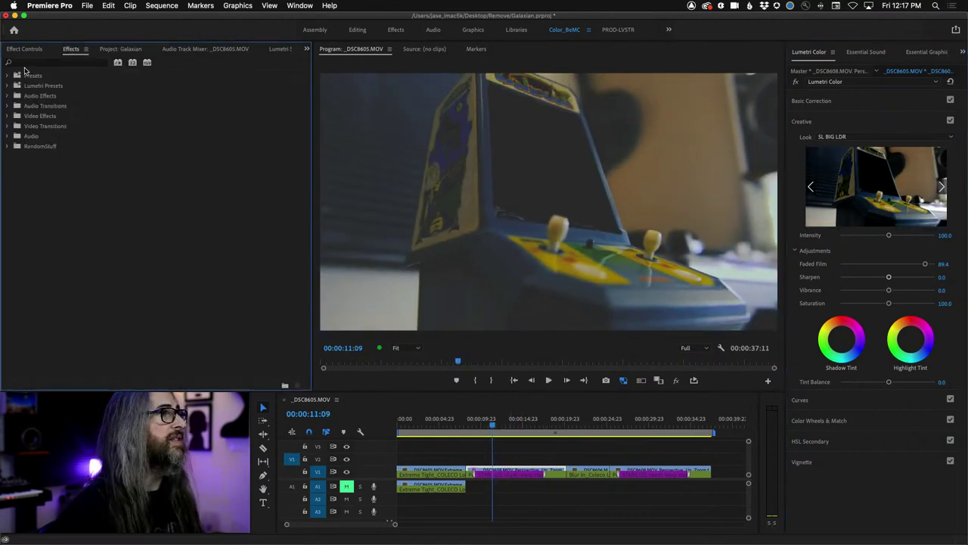
left_click(34, 62)
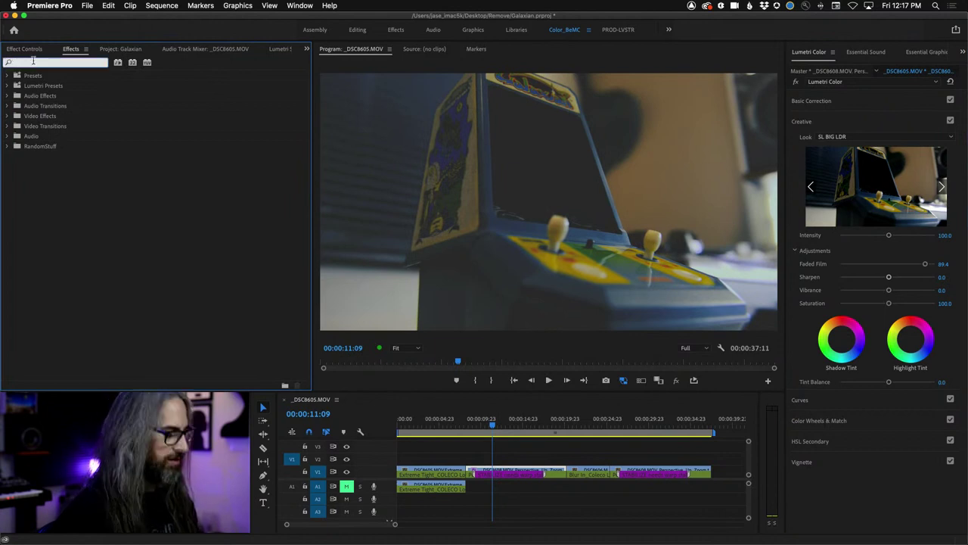
type("warp")
left_click_drag(30, 136, 510, 472)
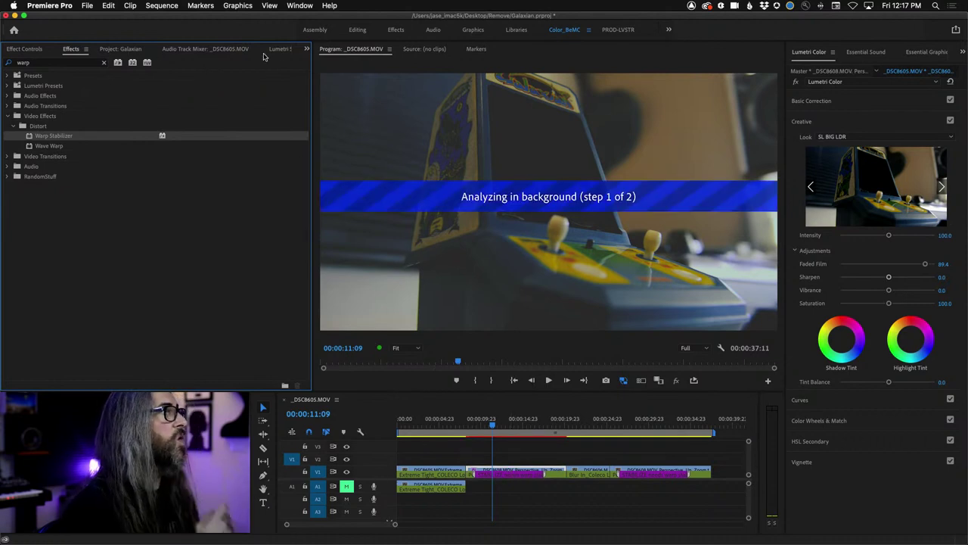
Step: Show the clip's Effect Controls and scroll to follow the Warp Stabilizer analysis
left_click(307, 49)
left_click(307, 50)
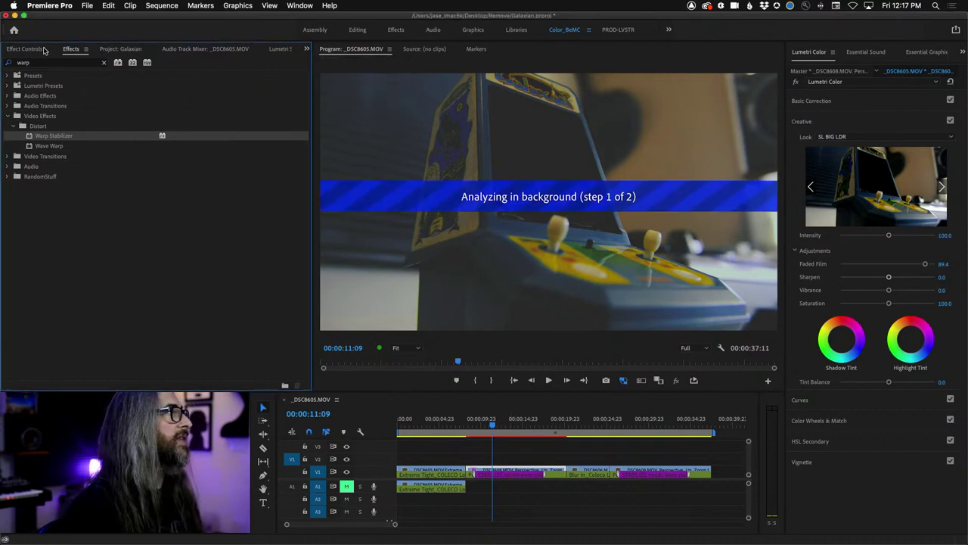
left_click(25, 49)
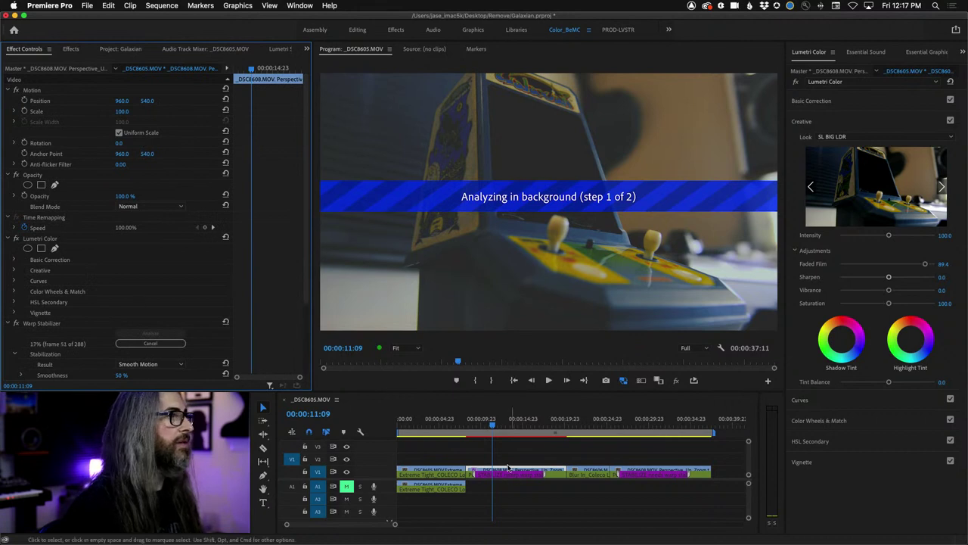
scroll(309, 303, "down", 1)
scroll(310, 303, "down", 4)
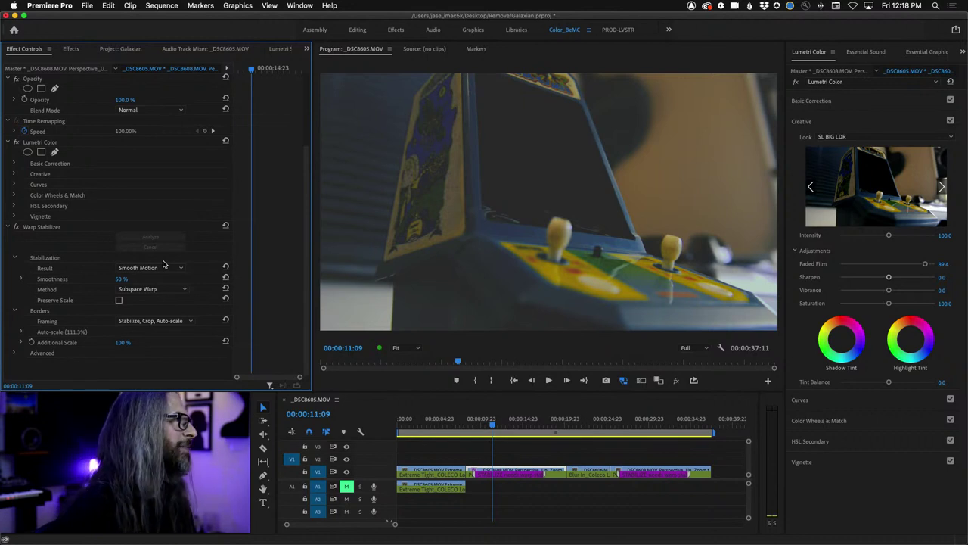
Step: Play the stabilized clip from 00:00:08:21, then in reverse, stopping at 00:00:10:07
key("space")
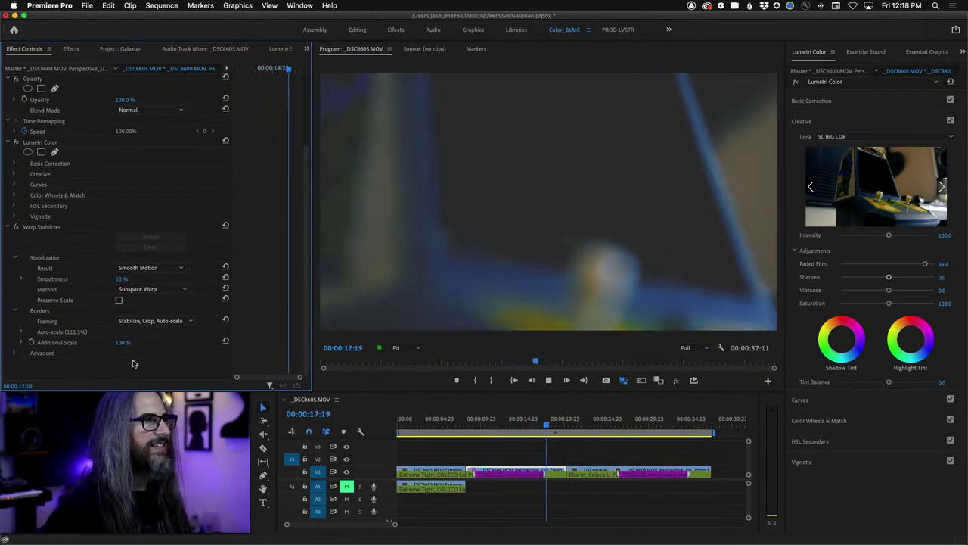
key("space")
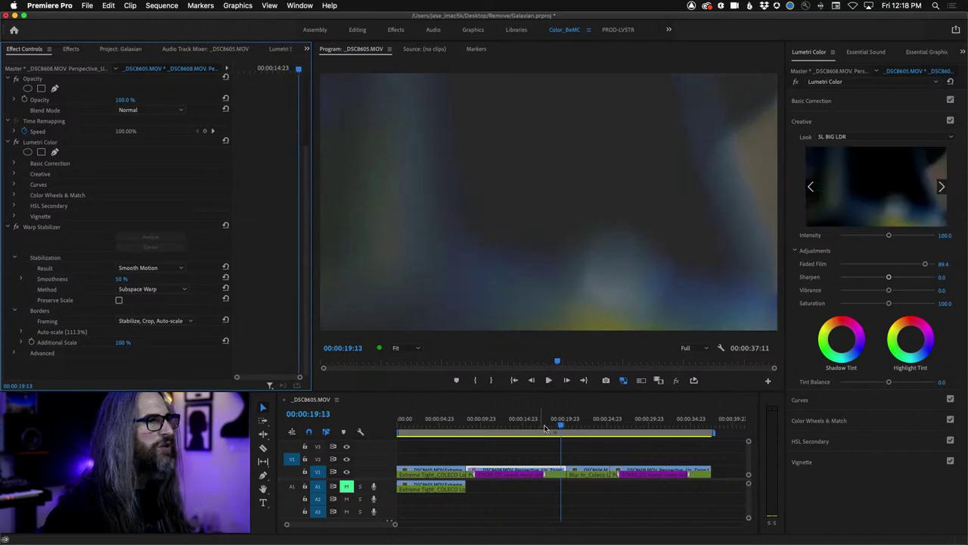
left_click_drag(544, 428, 470, 427)
key("space")
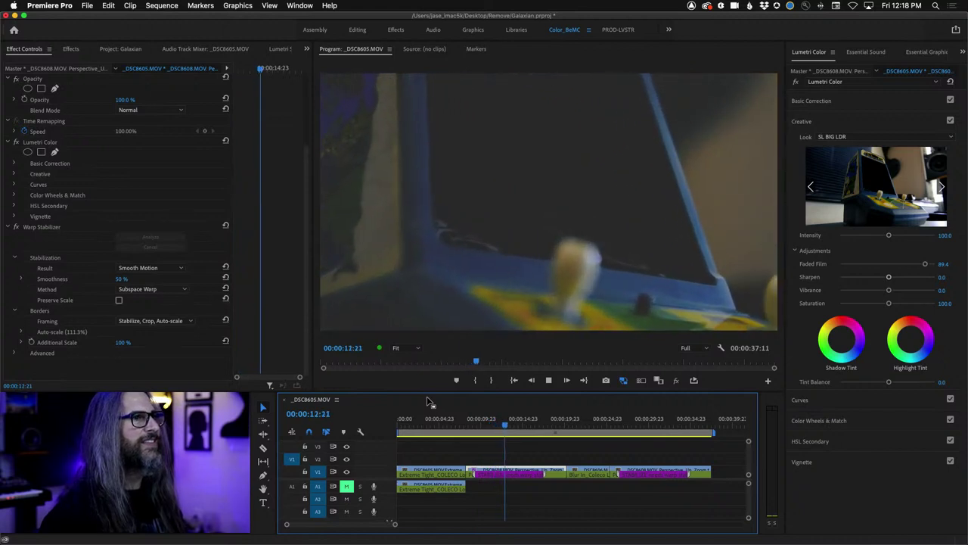
key("j")
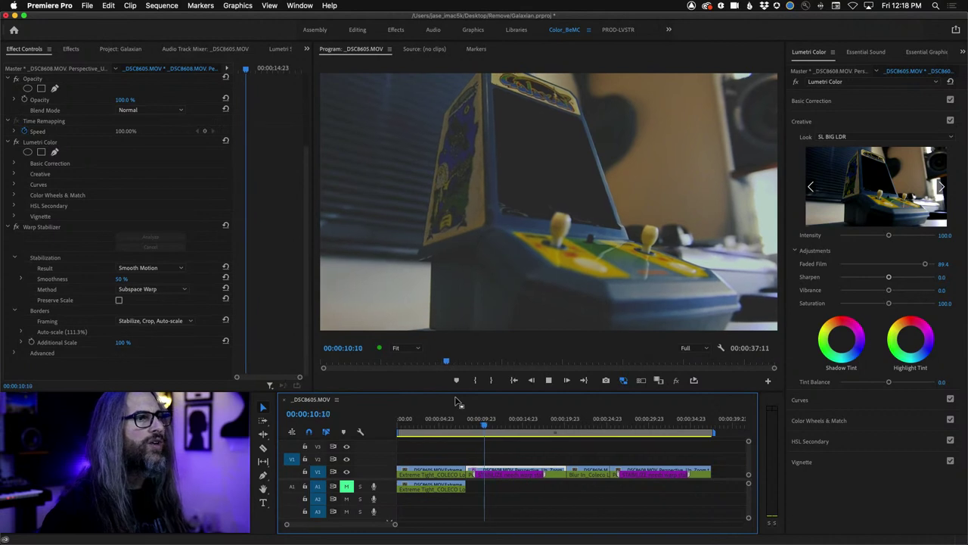
key("k")
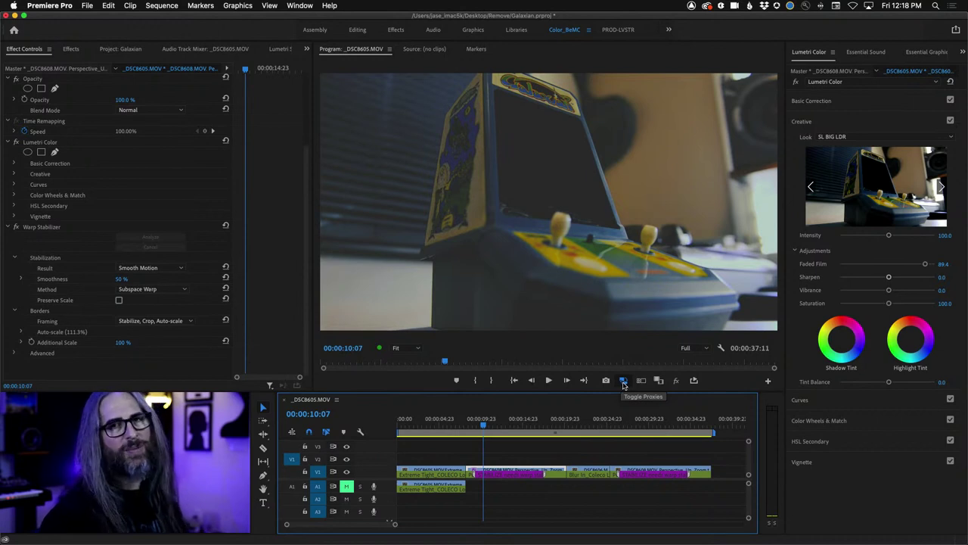
Step: Turn proxies off and play the clip forward and backward at full quality
left_click(623, 381)
key("l")
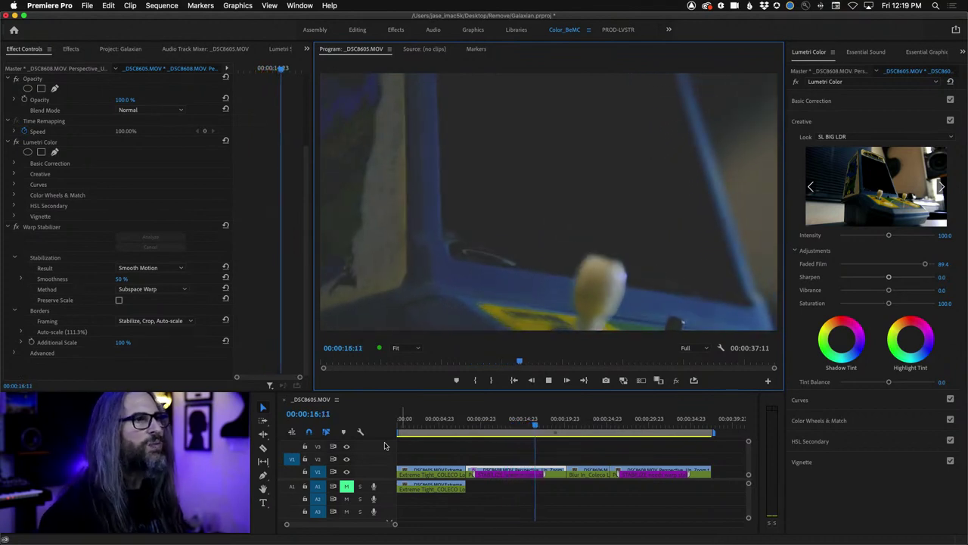
key("j")
key("j")
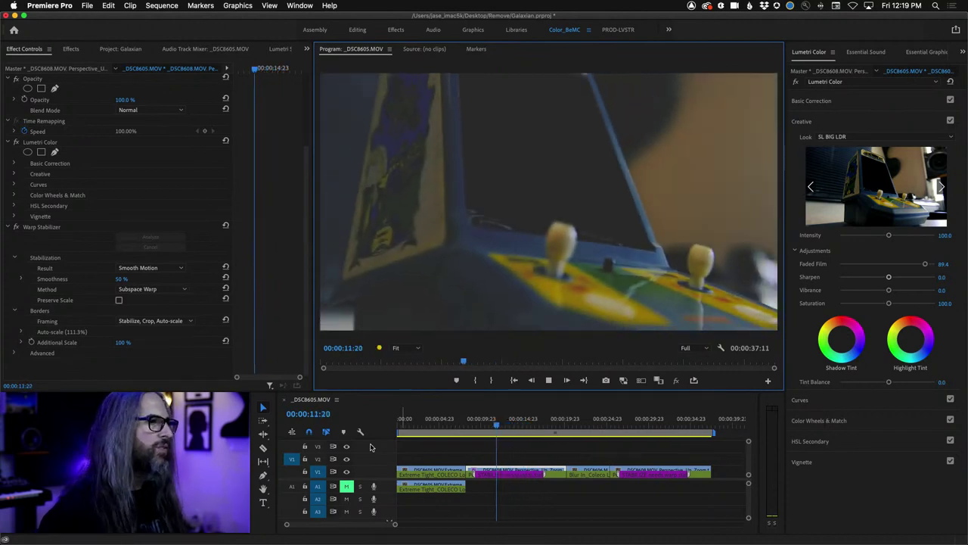
key("k")
key("l")
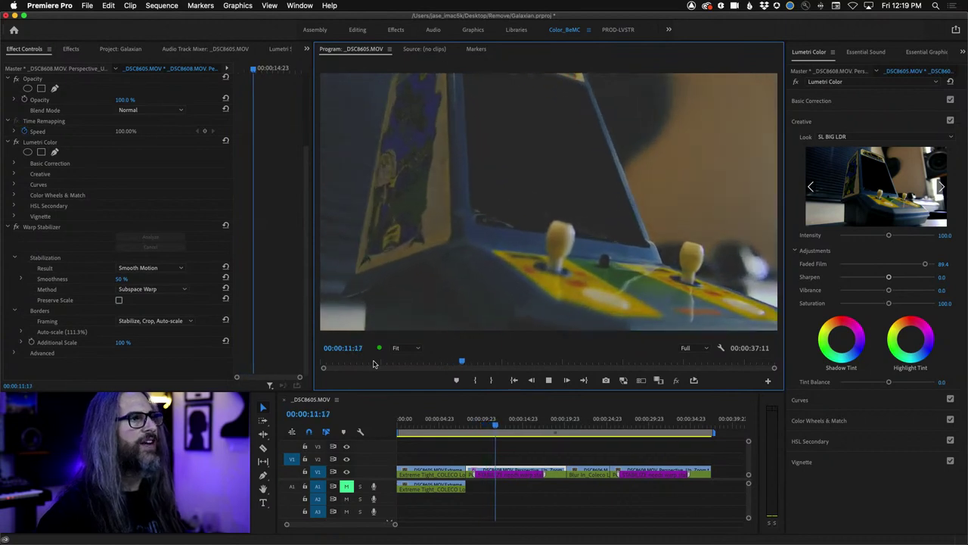
key("k")
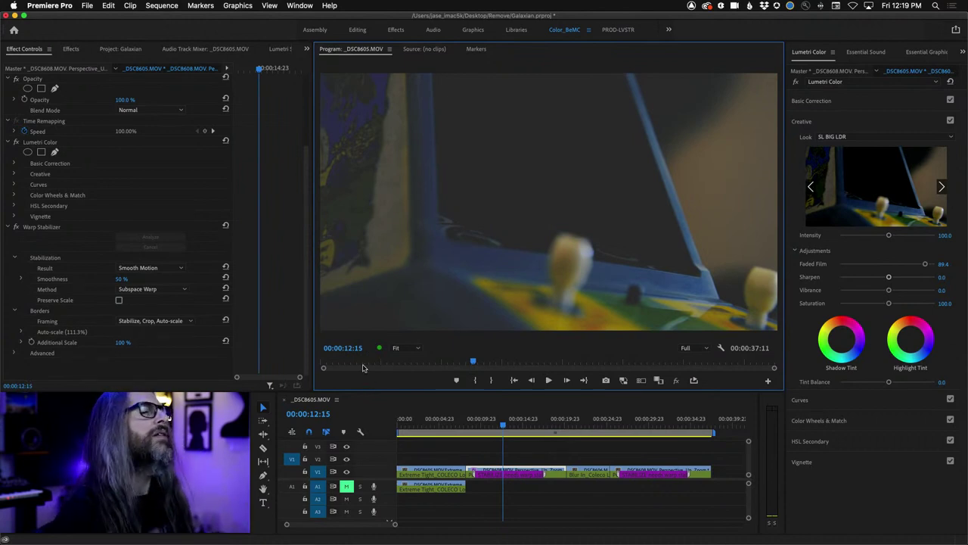
Step: Open Sequence Settings, move the dialog aside, and expand the Preview File Format choices
left_click(172, 6)
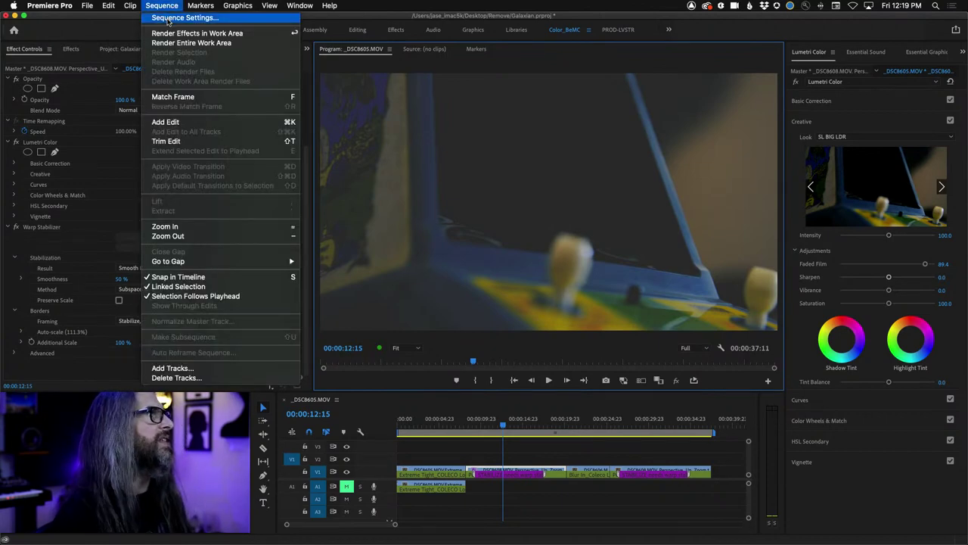
left_click(167, 19)
left_click_drag(397, 94, 463, 42)
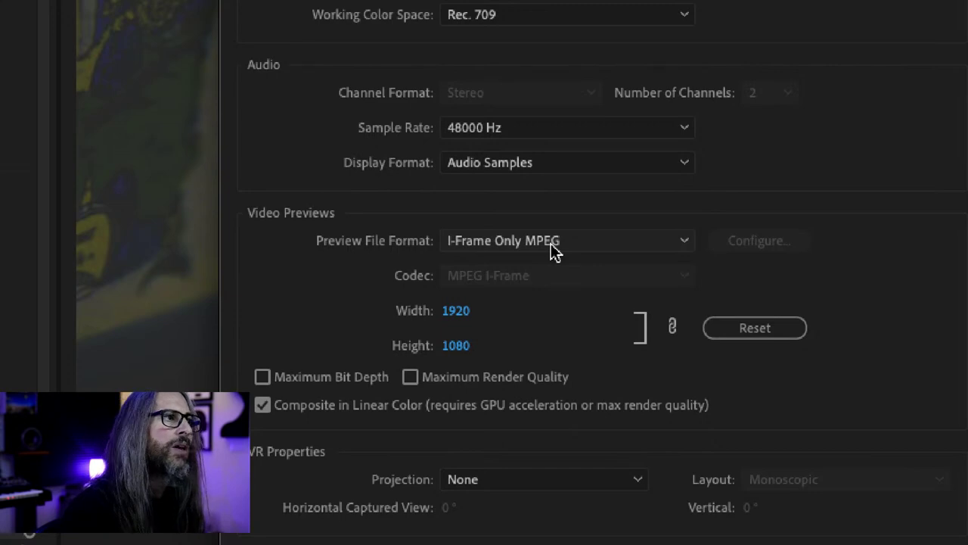
left_click(551, 240)
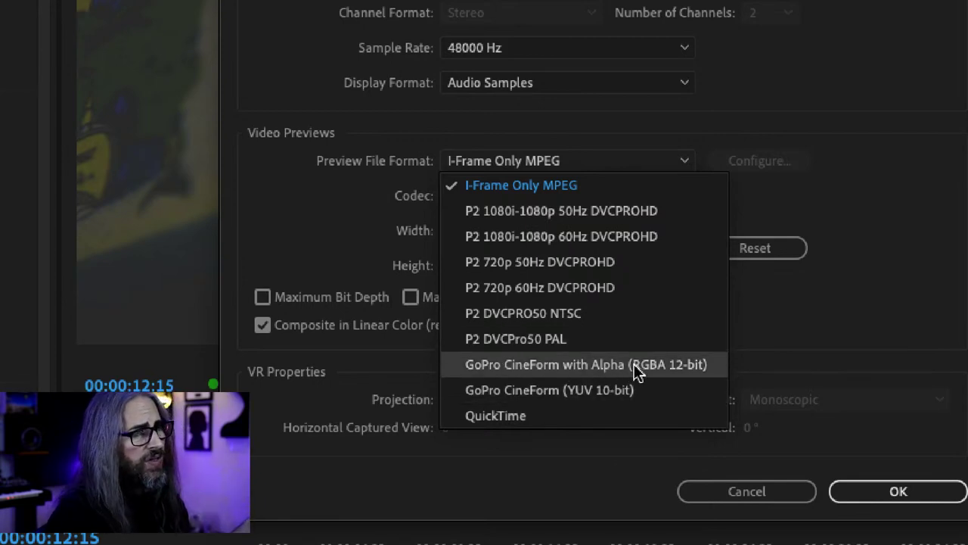
Step: Set previews to QuickTime Apple ProRes 422 HQ with Maximum Bit Depth, confirming deletion of old previews
left_click(565, 406)
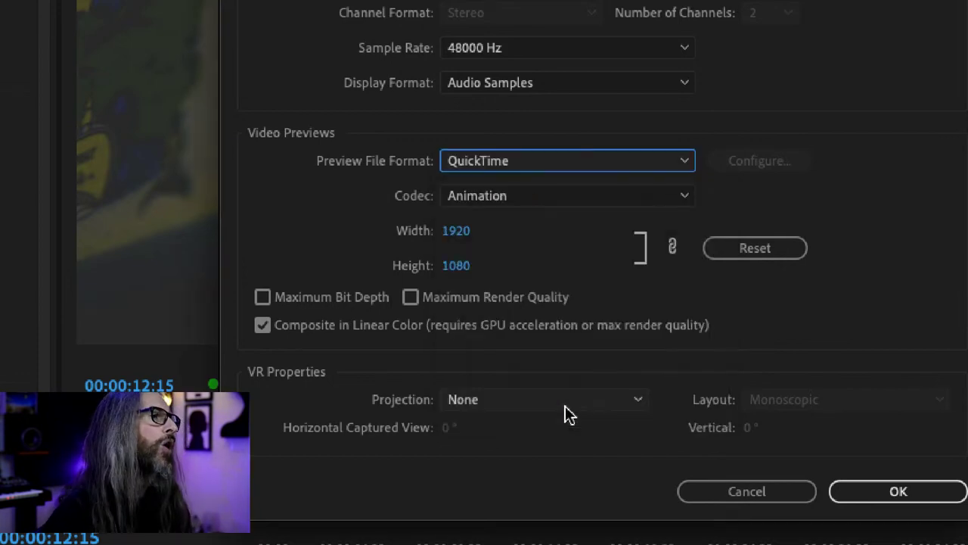
left_click(540, 200)
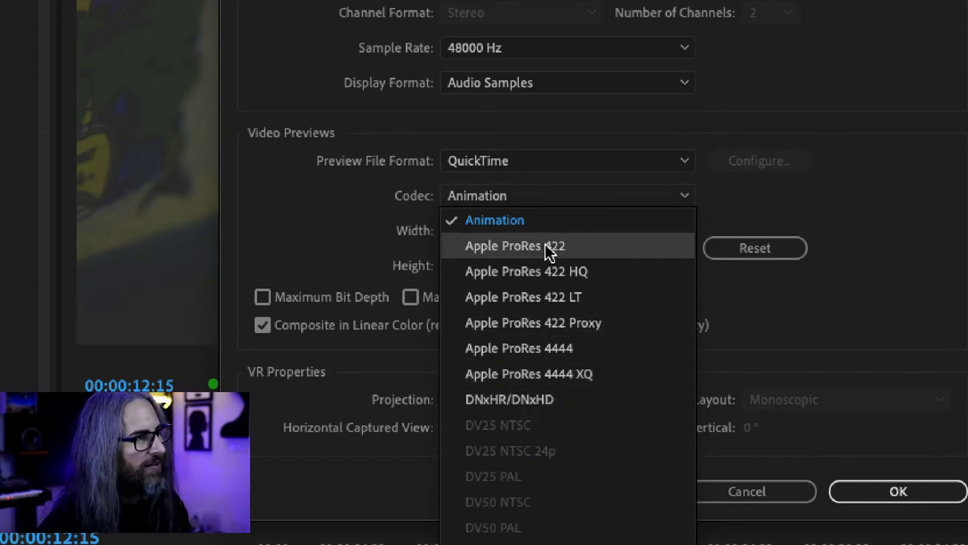
left_click(559, 273)
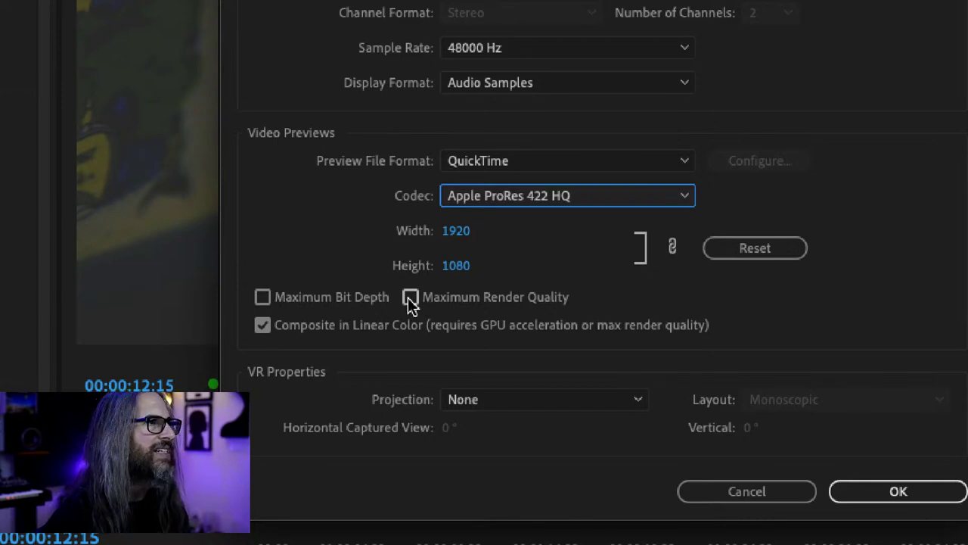
left_click(262, 297)
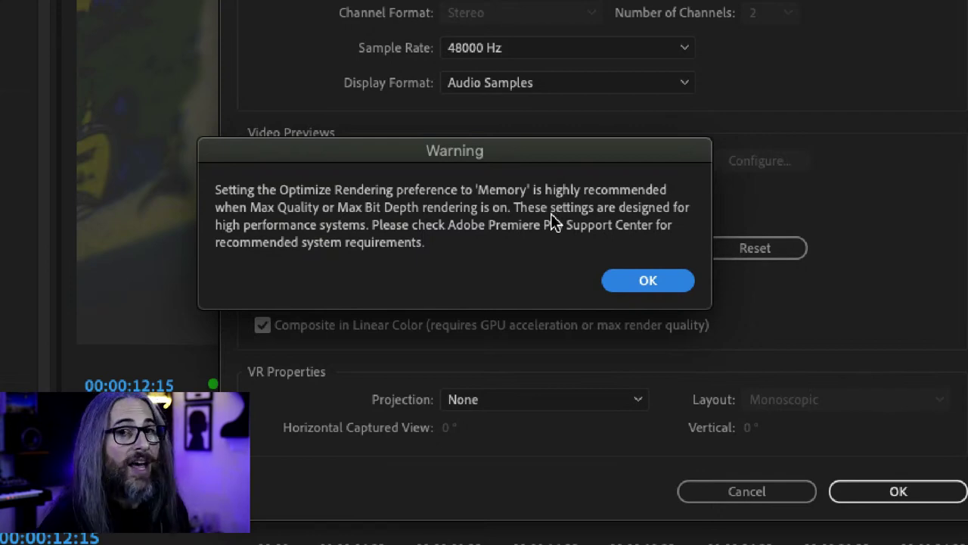
left_click(634, 281)
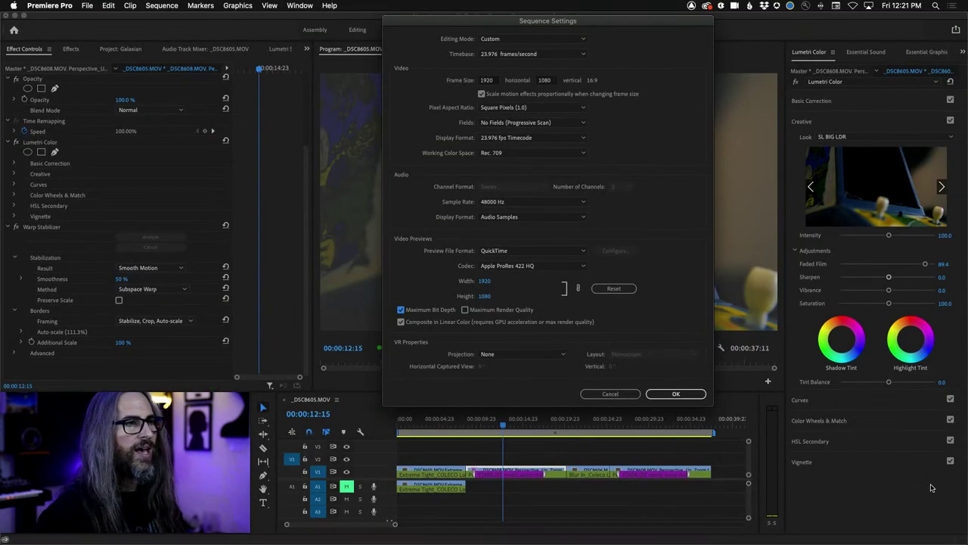
left_click(685, 395)
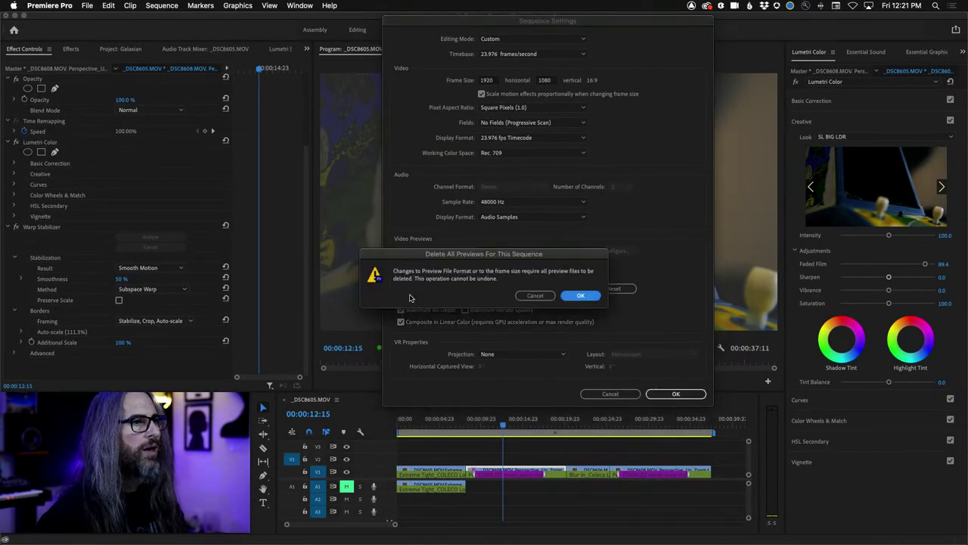
left_click(578, 296)
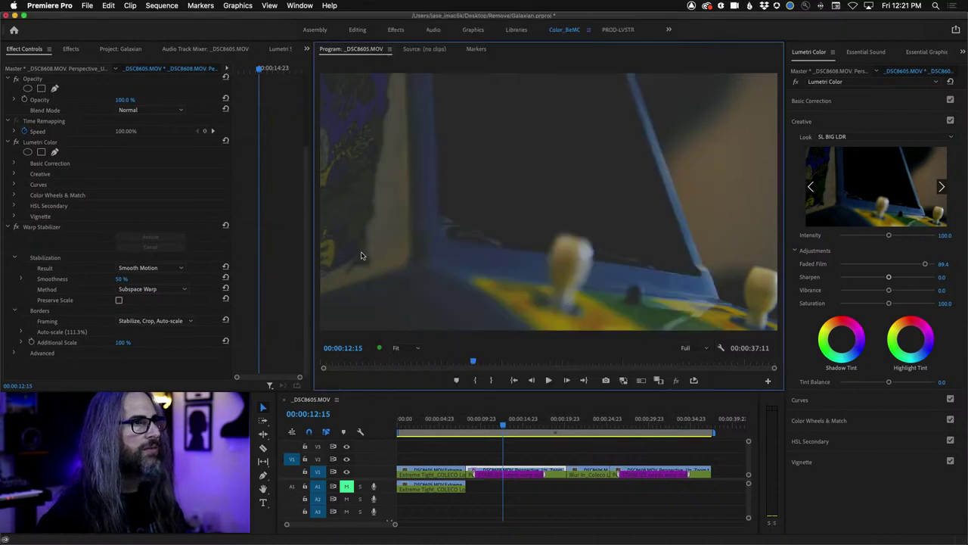
left_click(65, 5)
mouse_move(68, 34)
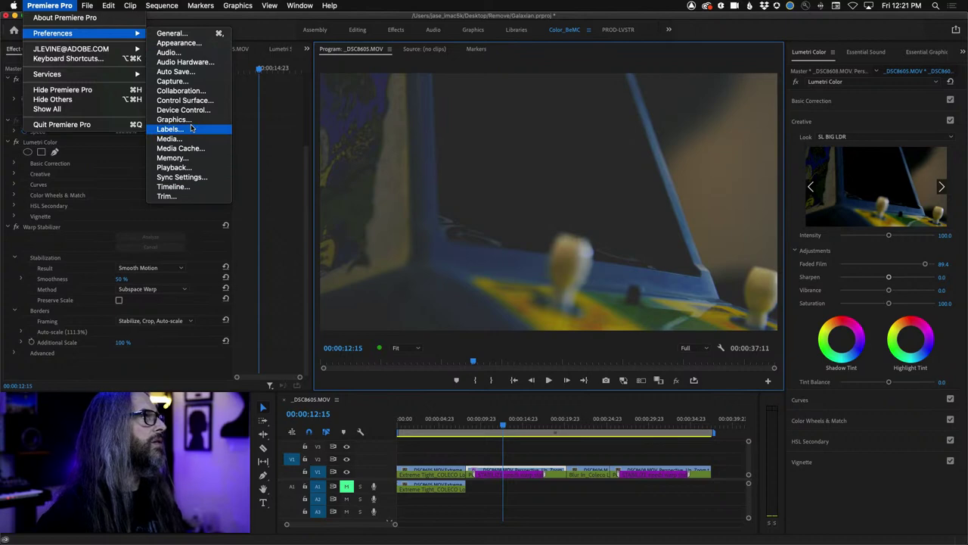
left_click(194, 157)
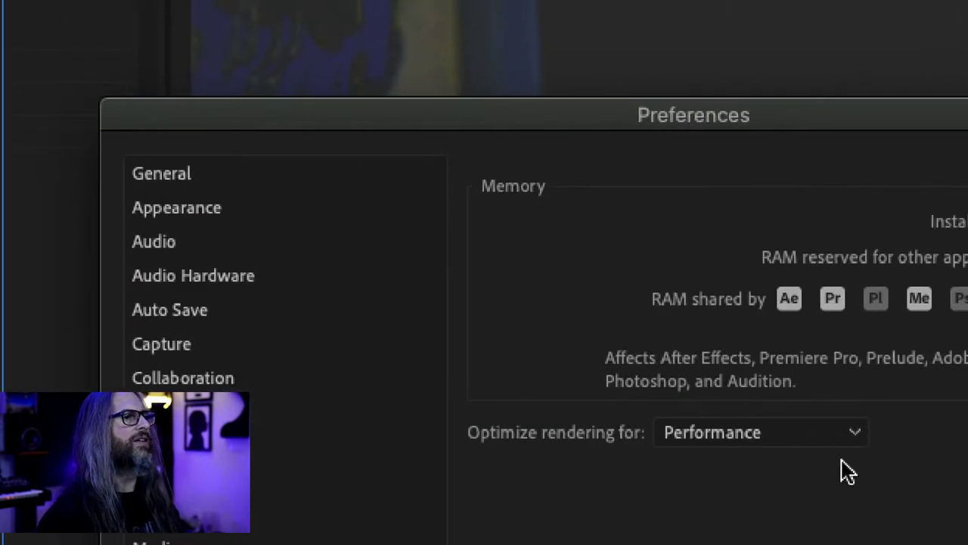
left_click(535, 437)
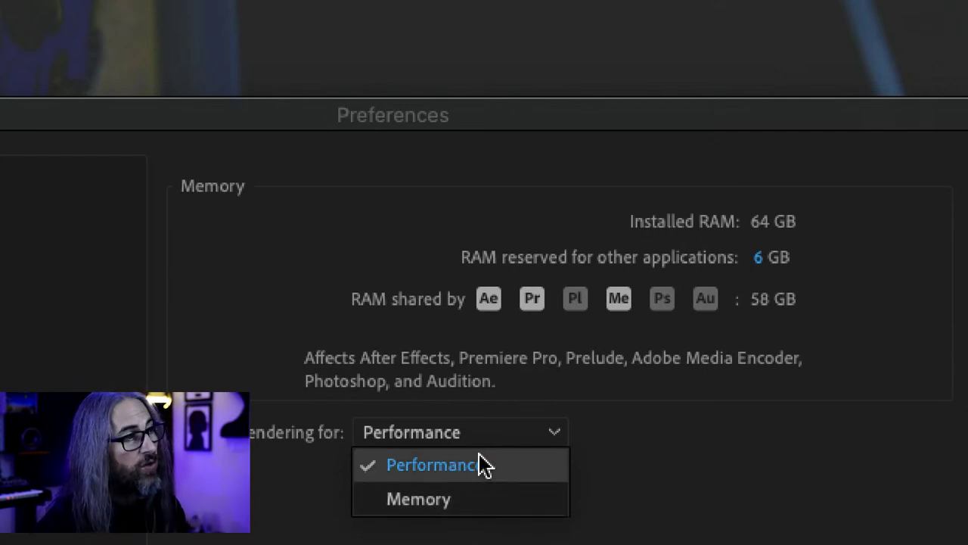
left_click(594, 446)
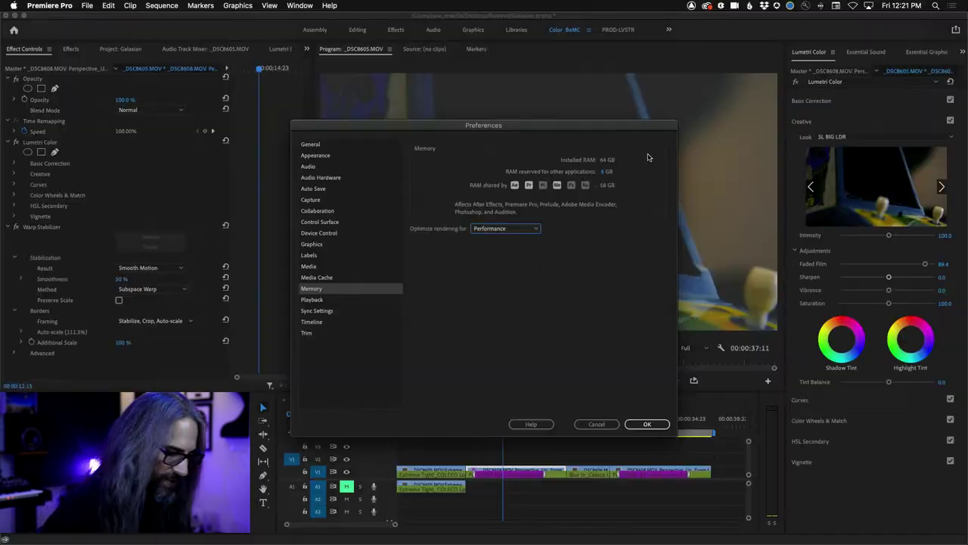
left_click(645, 425)
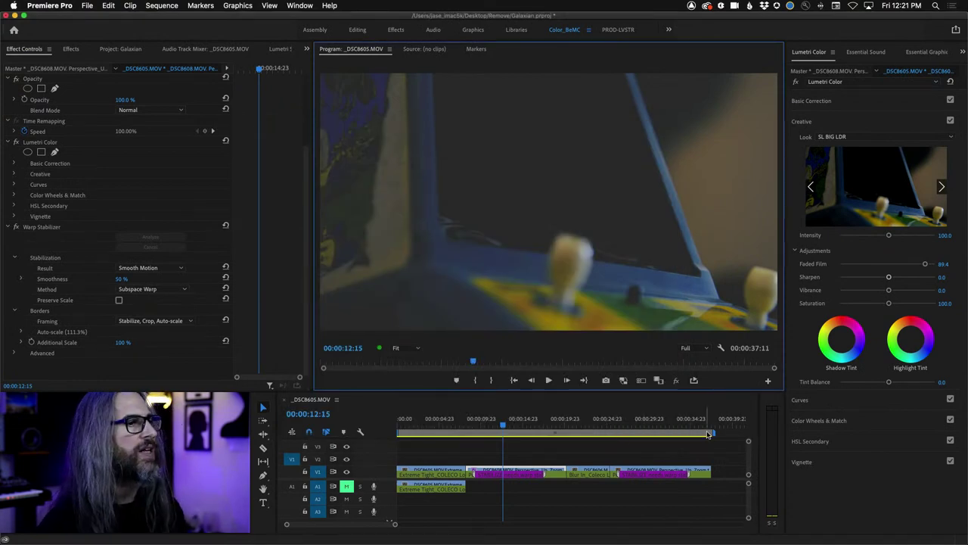
Step: Fit the work area to the stabilized clip and render effects in the work area
left_click_drag(712, 435, 569, 448)
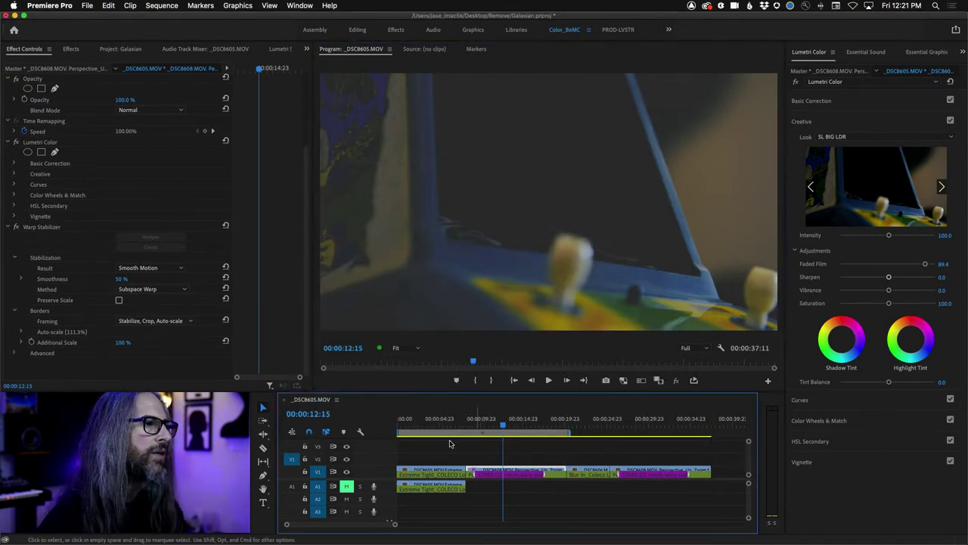
left_click_drag(409, 435, 465, 437)
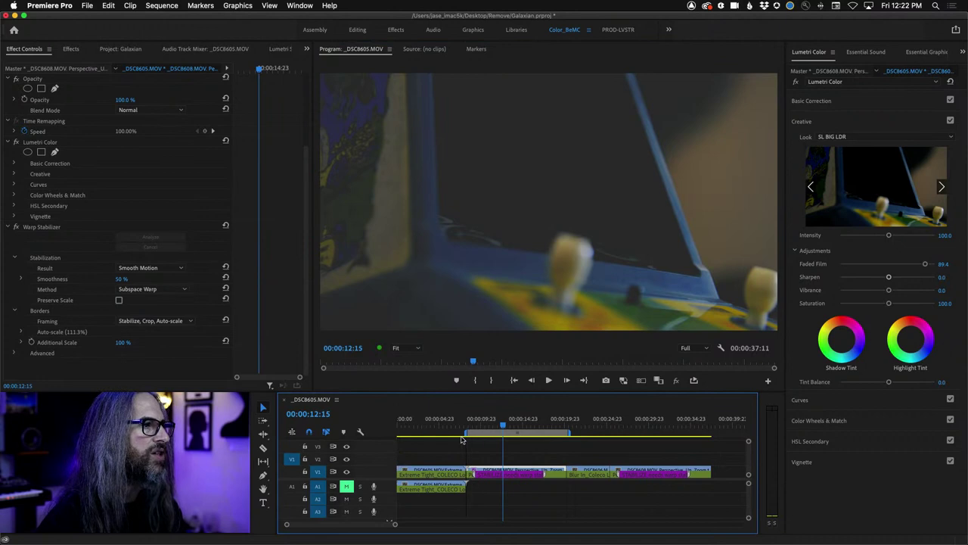
left_click(162, 6)
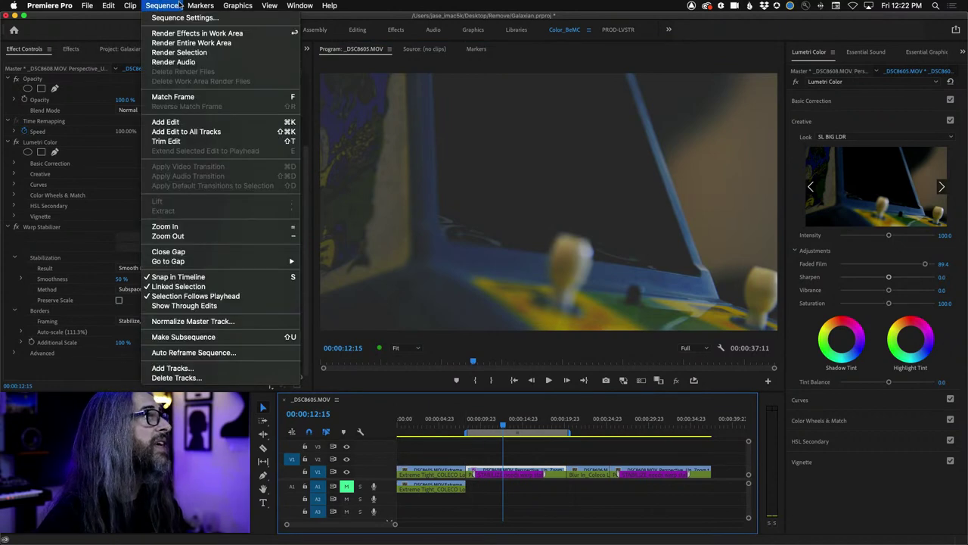
left_click(242, 35)
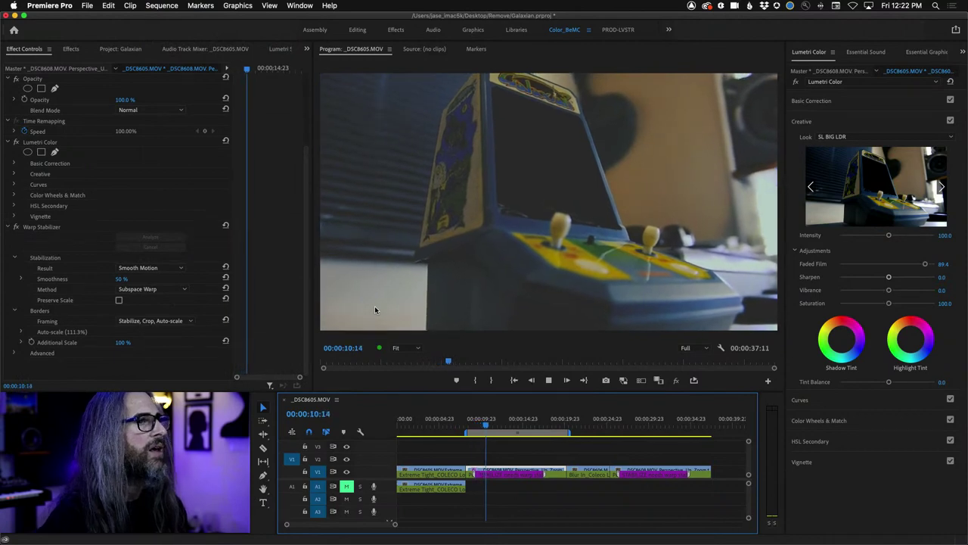
Step: Stop playback, scrub back to 00:00:13:15, and bring up the clip's context menu
key("space")
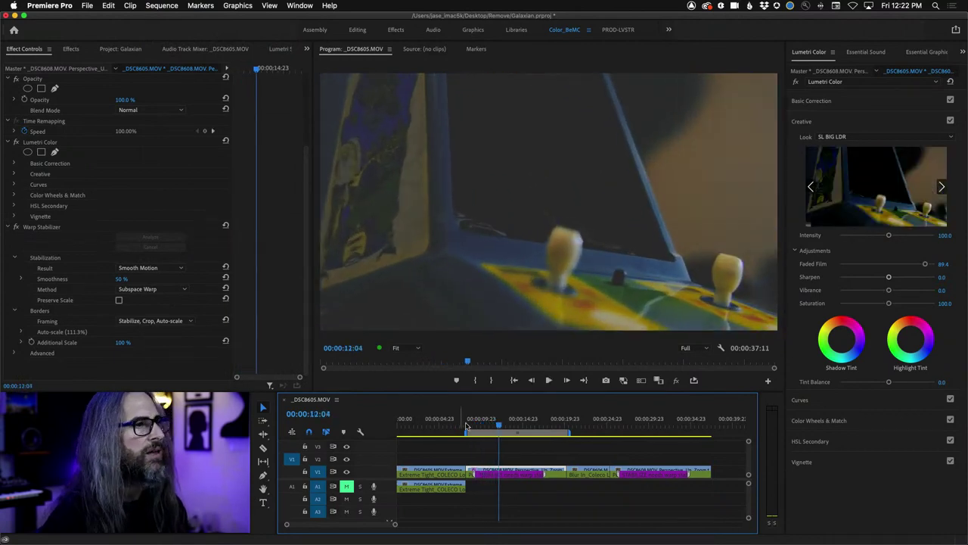
left_click(621, 425)
left_click_drag(623, 426, 511, 426)
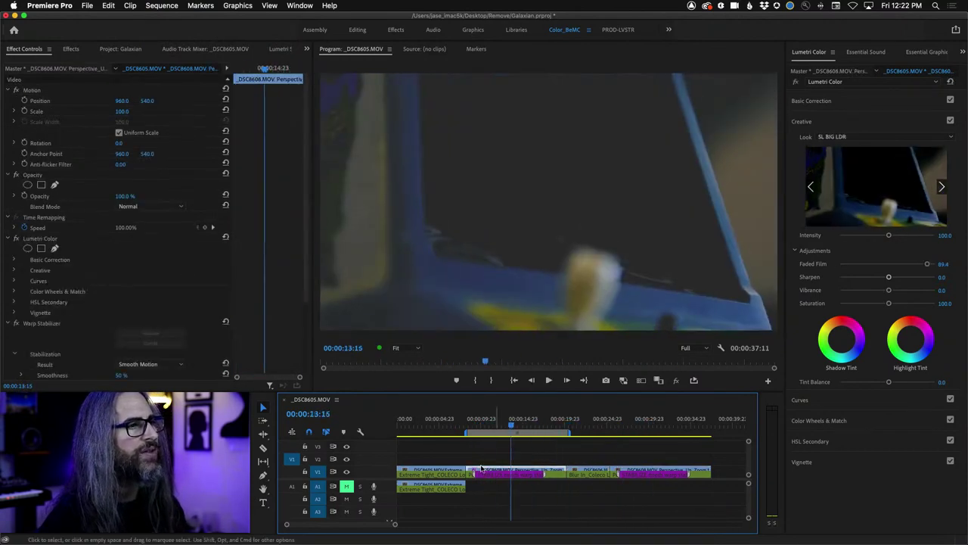
right_click(490, 471)
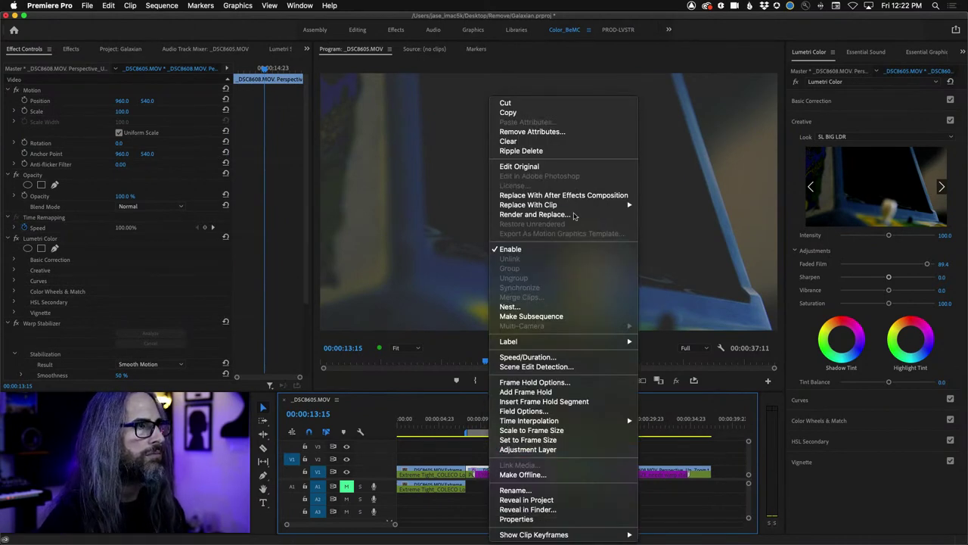
Step: Dismiss the clip menu, scrub the clip from 00:00:08:11, and open the Sequence menu
left_click(455, 449)
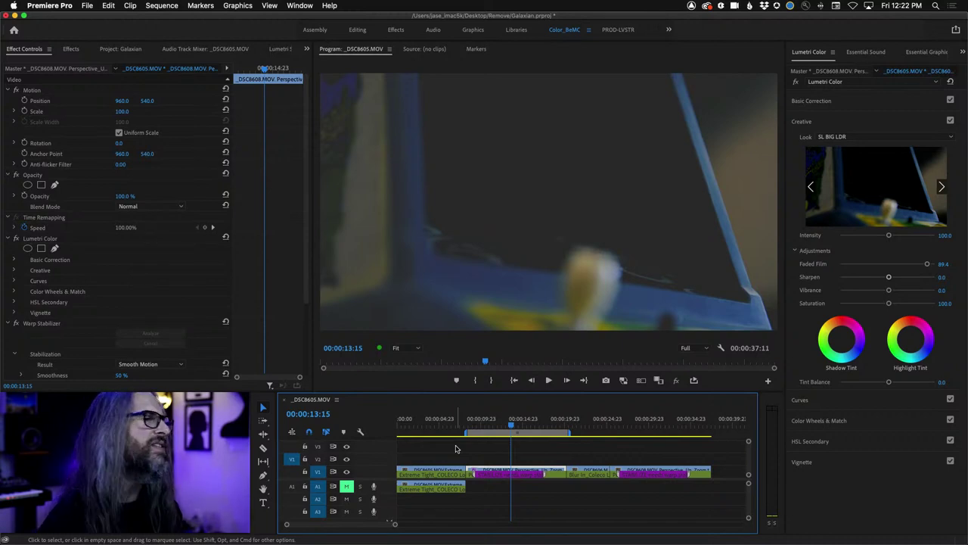
left_click(469, 428)
mouse_move(469, 428)
left_mouse_down()
mouse_move(566, 428)
mouse_move(482, 430)
left_mouse_up()
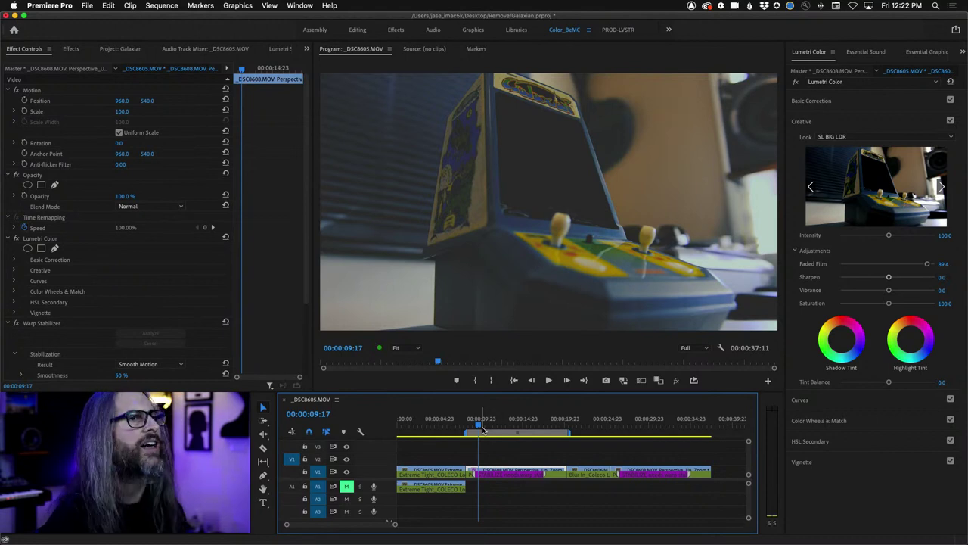
left_click(161, 5)
Step: Render the selected clip, then render the entire work area and stop playback
left_click(181, 53)
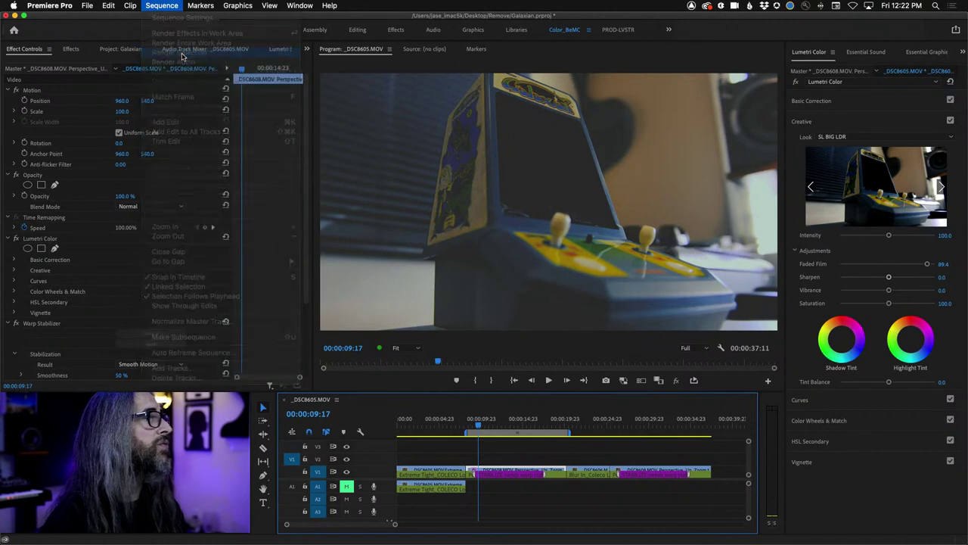
left_click(161, 5)
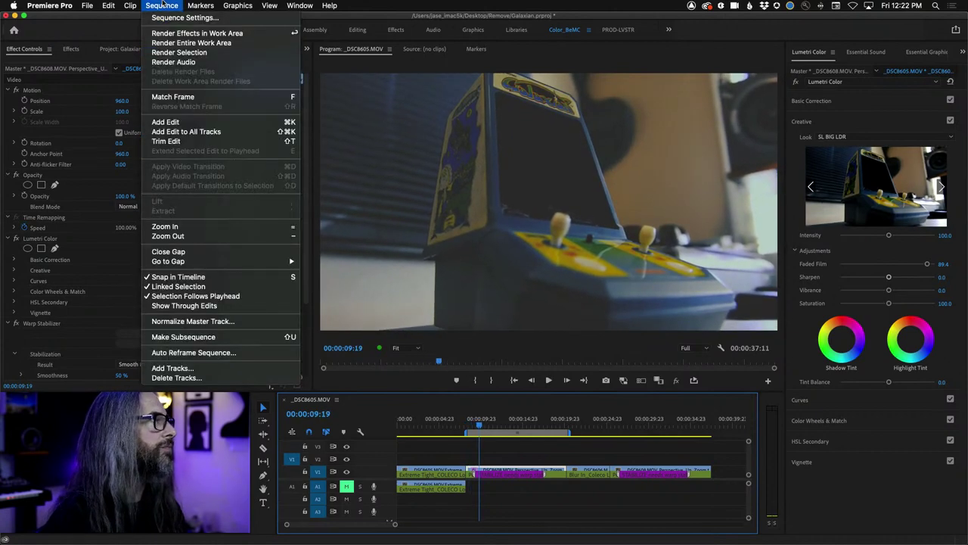
left_click(179, 43)
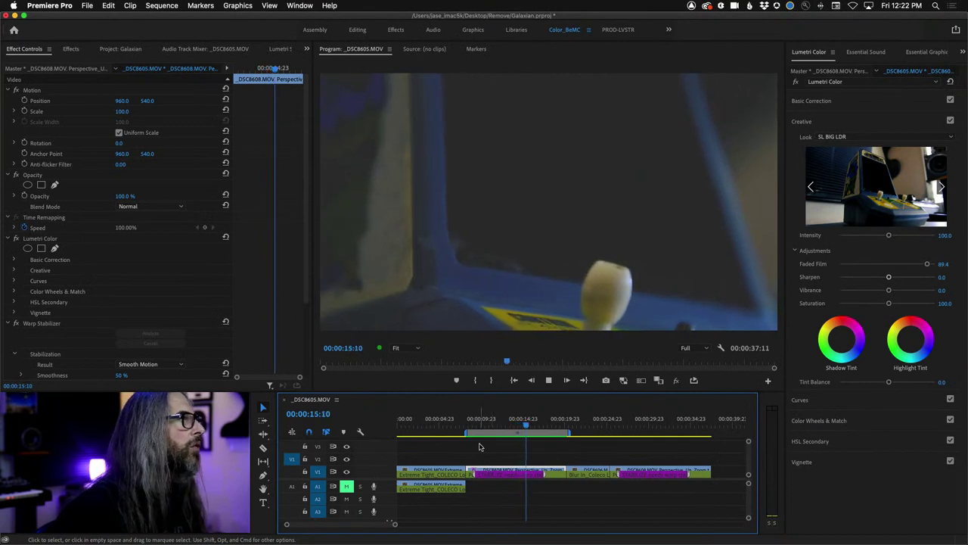
key("space")
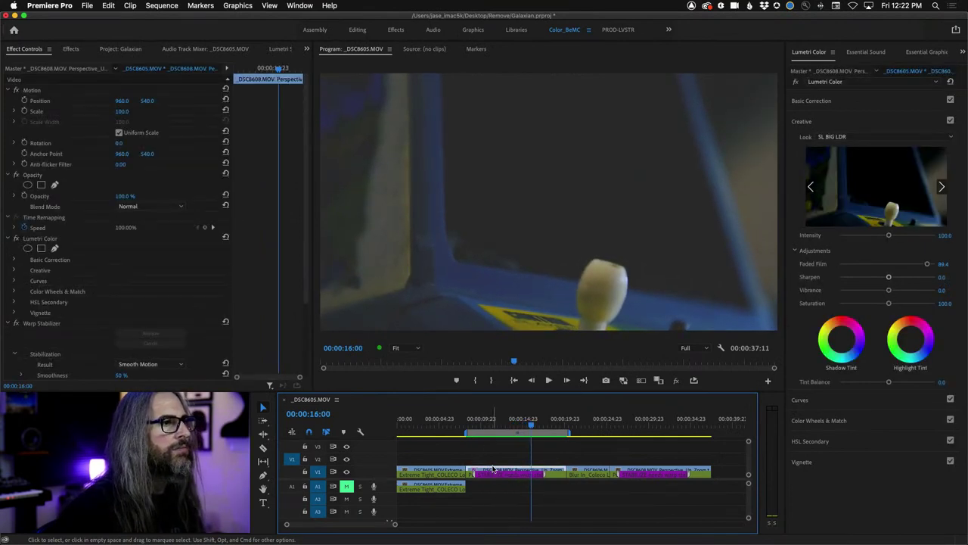
Step: Scrub through the clip and settle on the sharp arcade machine shot at 00:00:10:09
left_click_drag(531, 420, 554, 426)
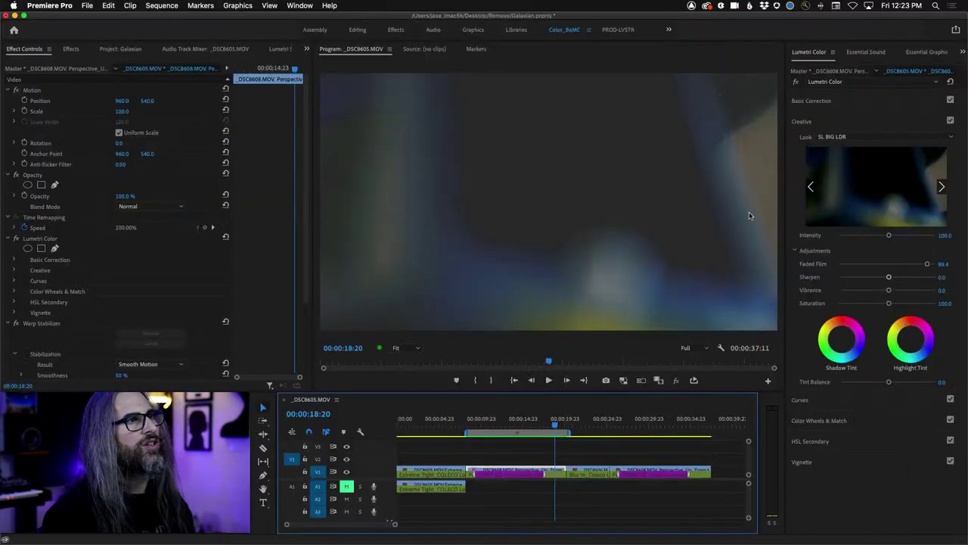
mouse_move(549, 362)
left_mouse_down()
mouse_move(525, 361)
mouse_move(558, 363)
mouse_move(550, 366)
left_mouse_up()
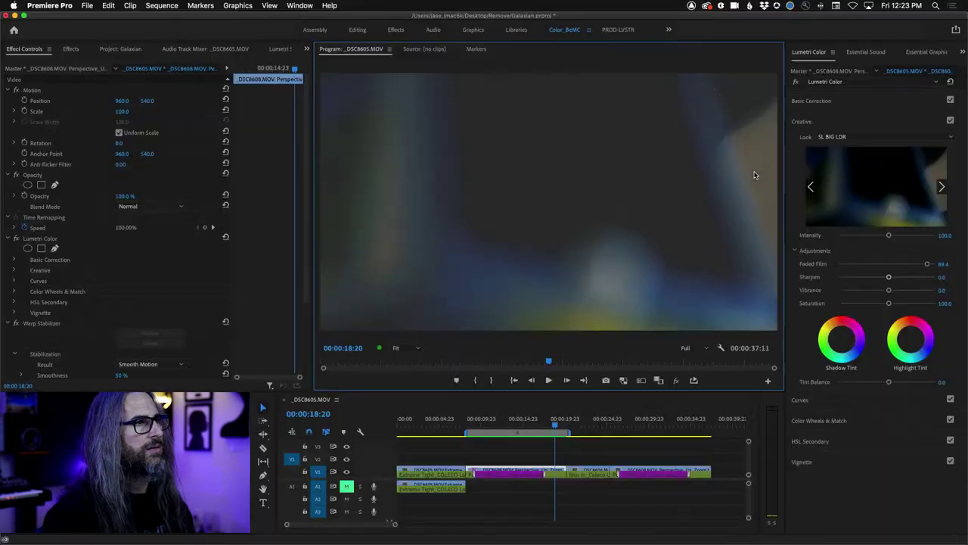
left_click_drag(553, 425, 485, 423)
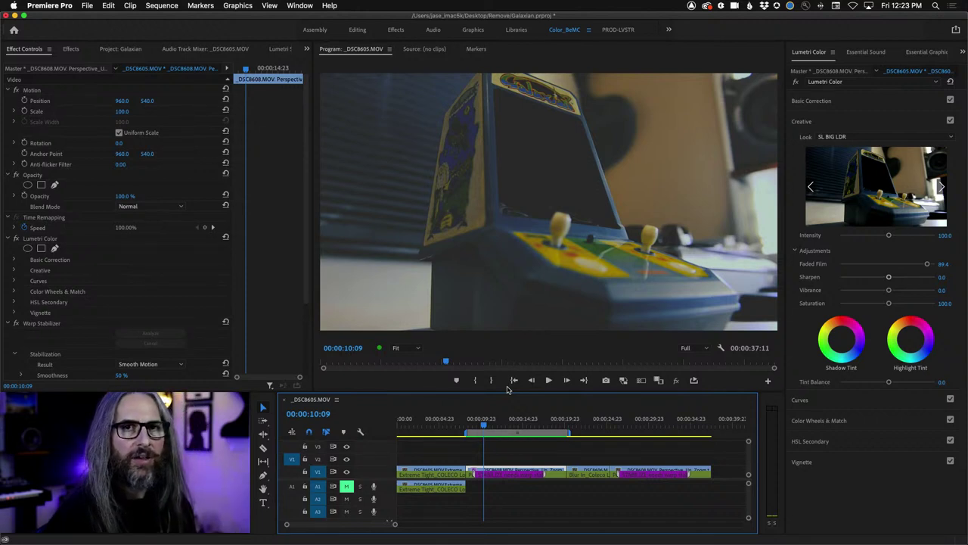
Step: Drag the work area start earlier, then return it to its original position
left_click_drag(465, 433, 438, 436)
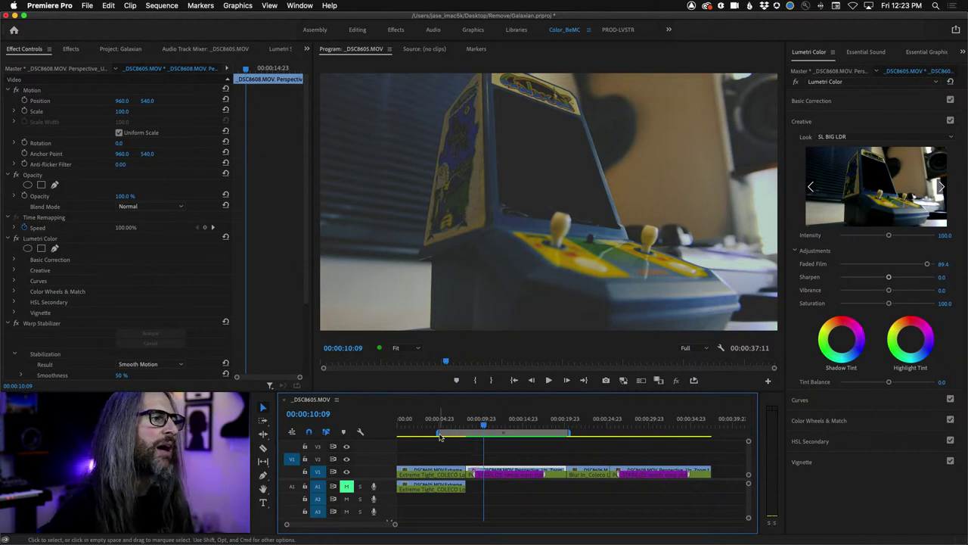
left_click_drag(440, 434, 466, 433)
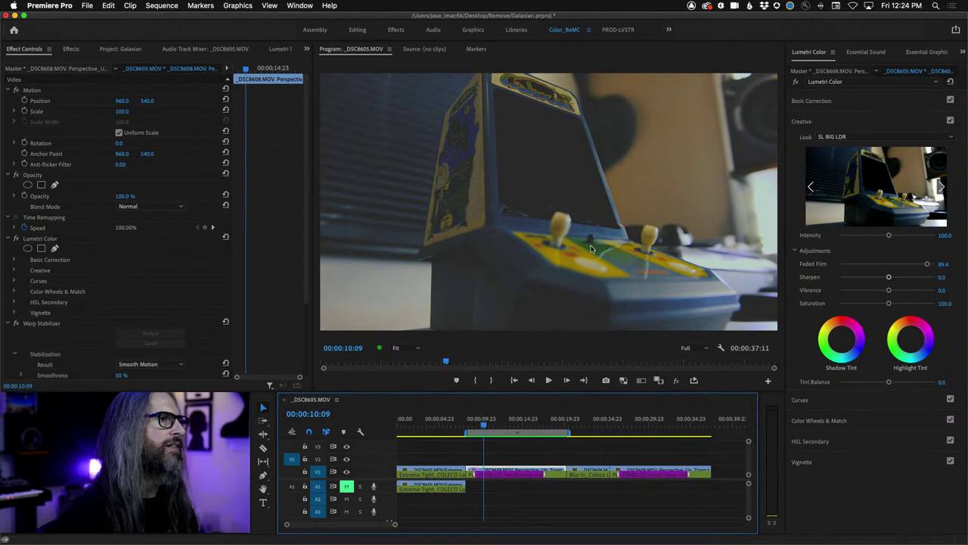
Step: Open Sequence Settings from the Sequence menu, look over the values, and cancel
left_click(144, 5)
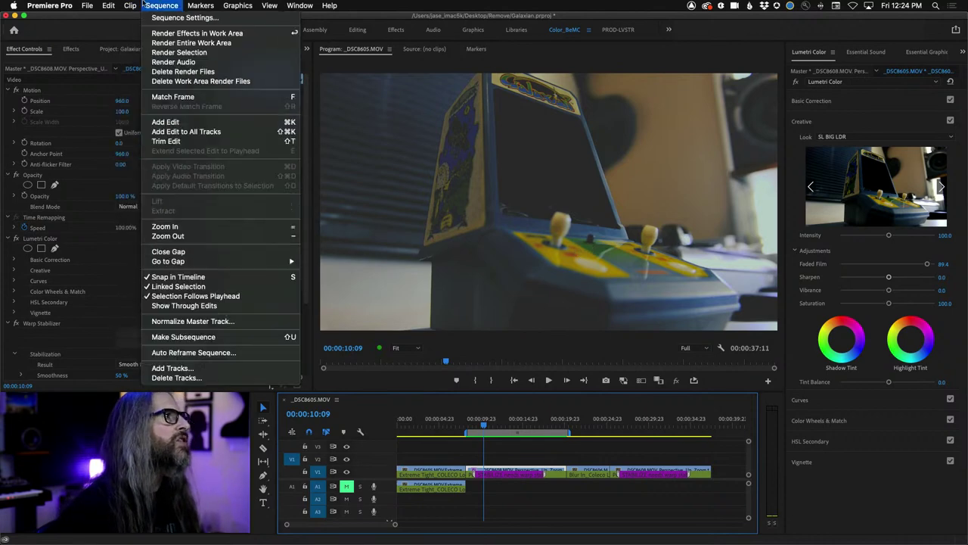
left_click(175, 17)
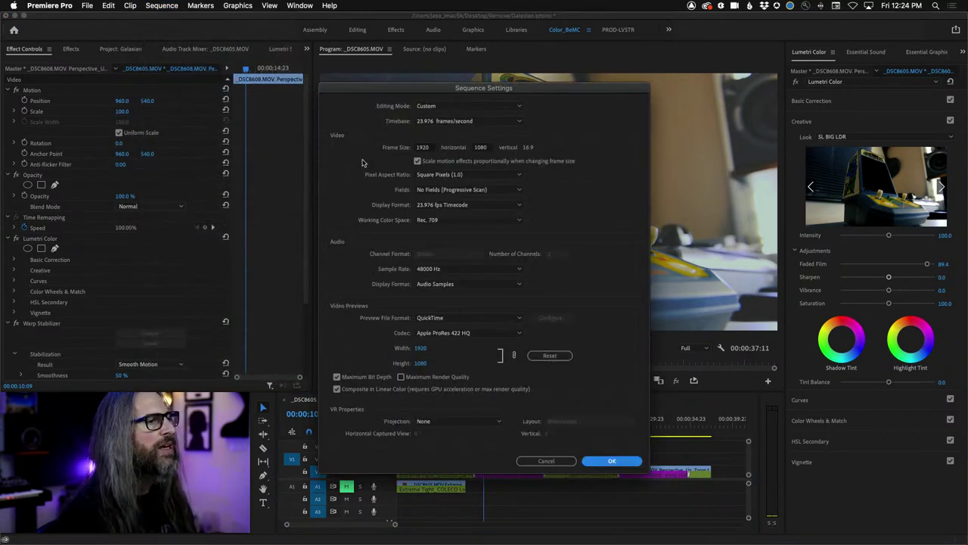
left_click(542, 461)
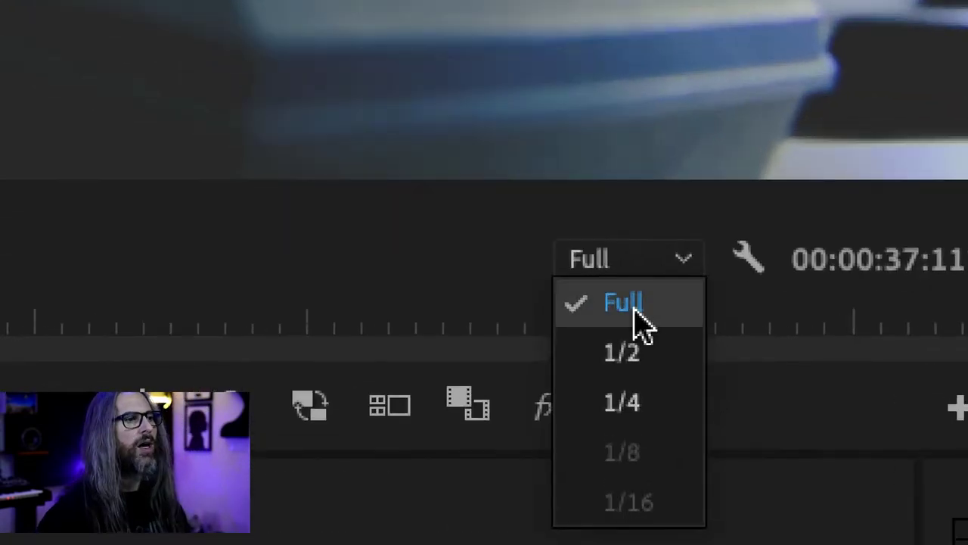
Step: Set the Program monitor resolution to 1/4 and play the sequence briefly to preview it
left_click(640, 399)
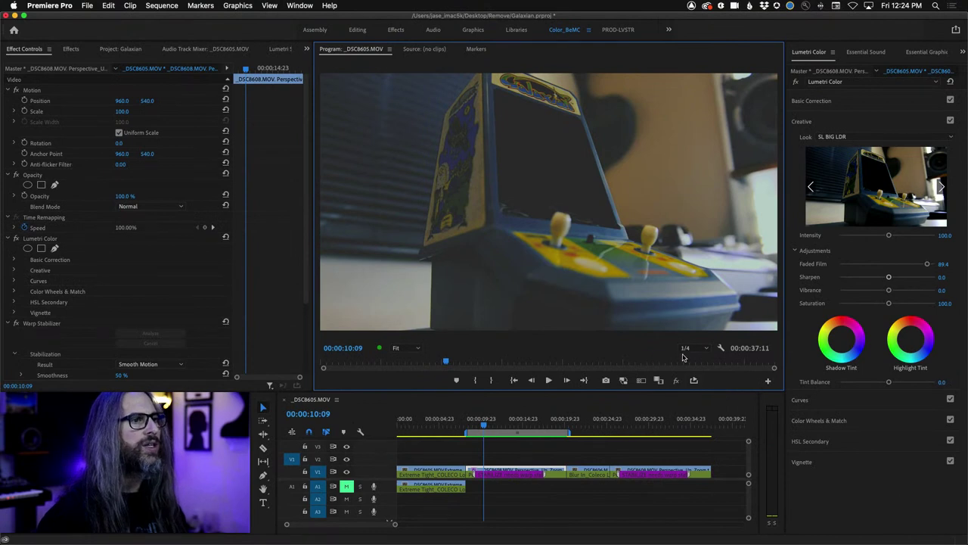
key("space")
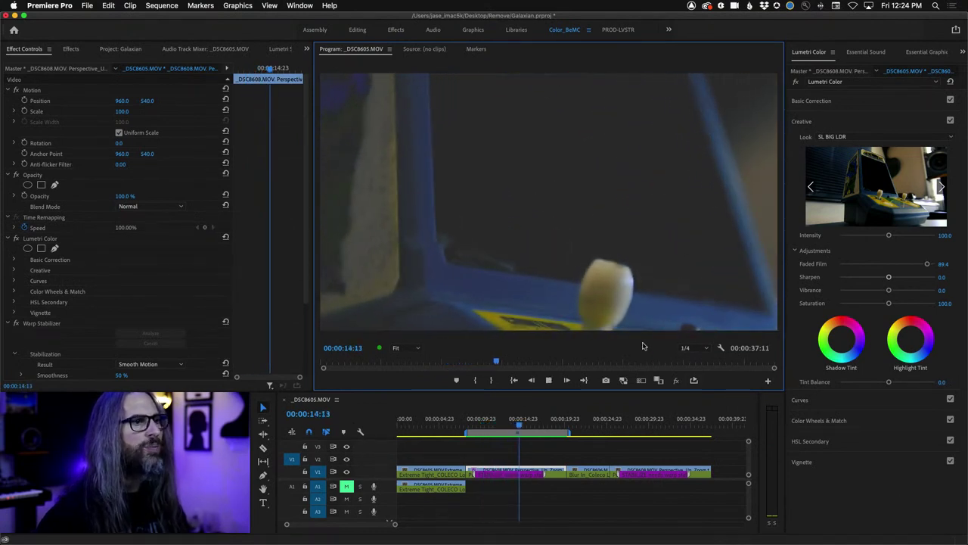
key("space")
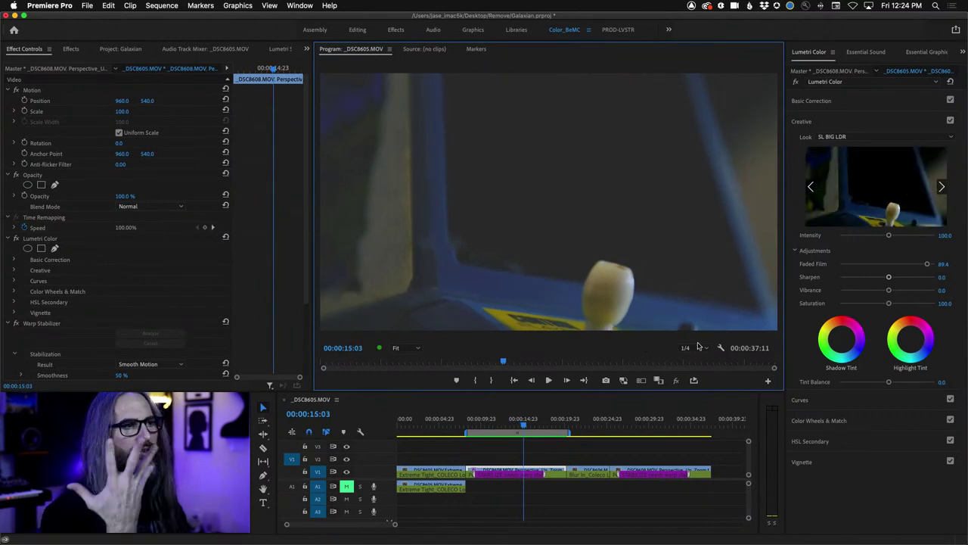
Step: Set Playback Resolution back to Full, then reopen the Program monitor's display options
left_click(721, 347)
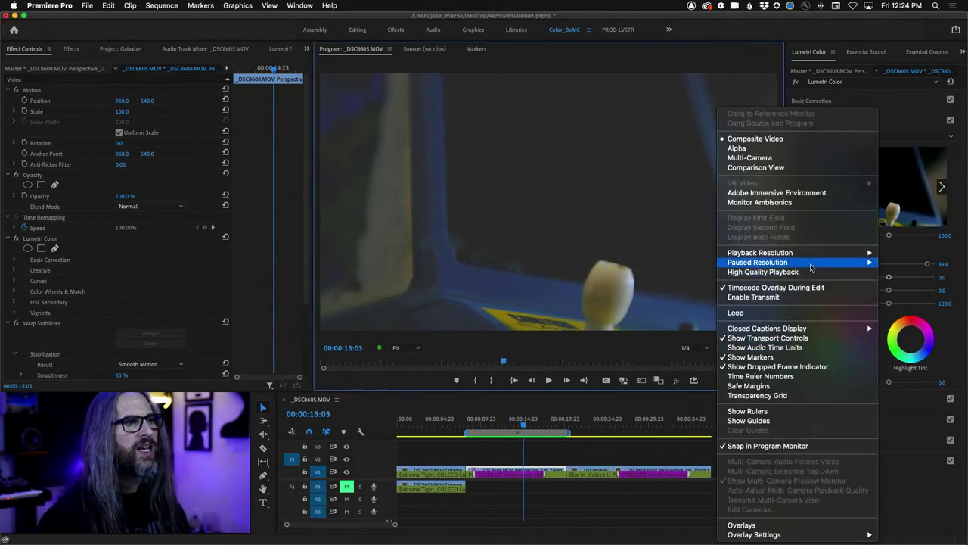
mouse_move(817, 267)
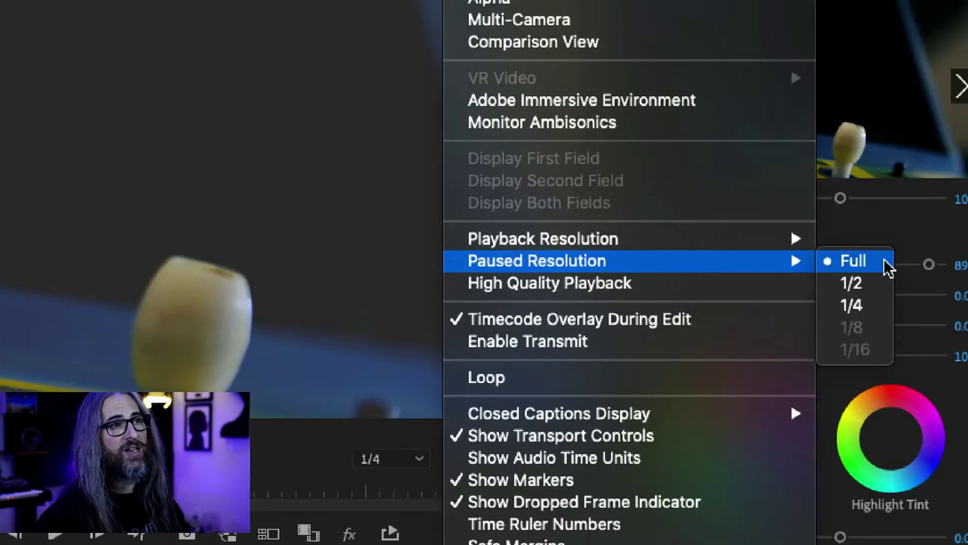
left_click(849, 238)
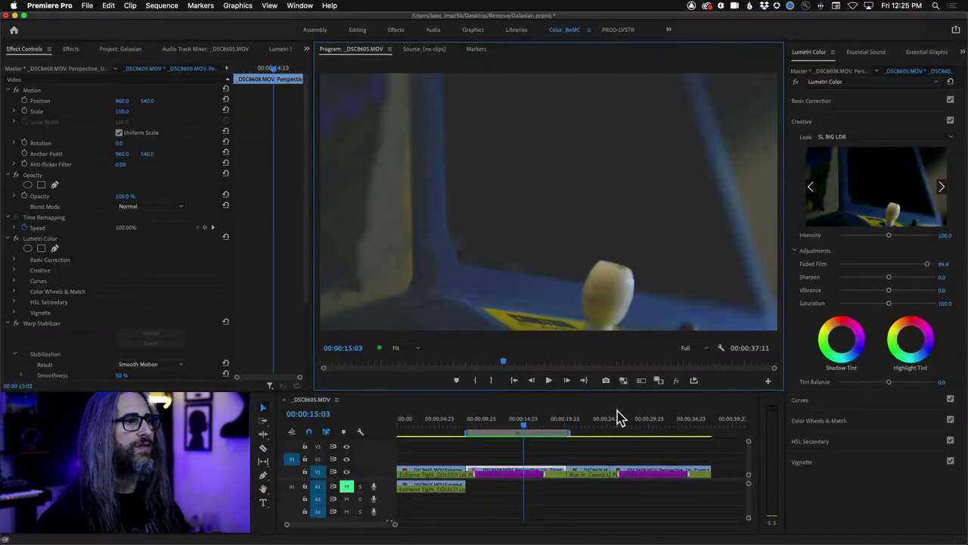
left_click(721, 347)
mouse_move(804, 252)
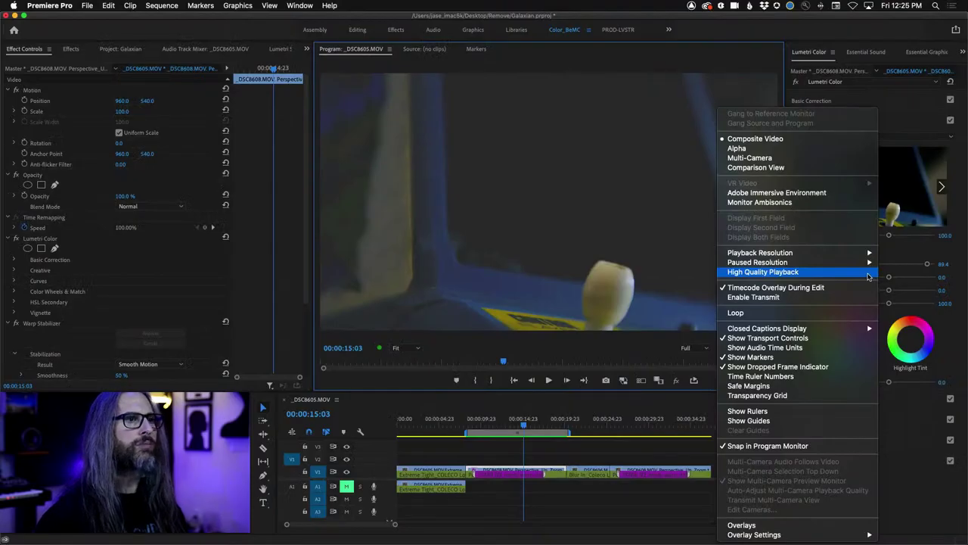
Step: Enable High Quality Playback, replay the graded clip from about 00:00:10, and recheck the setting
left_click(868, 276)
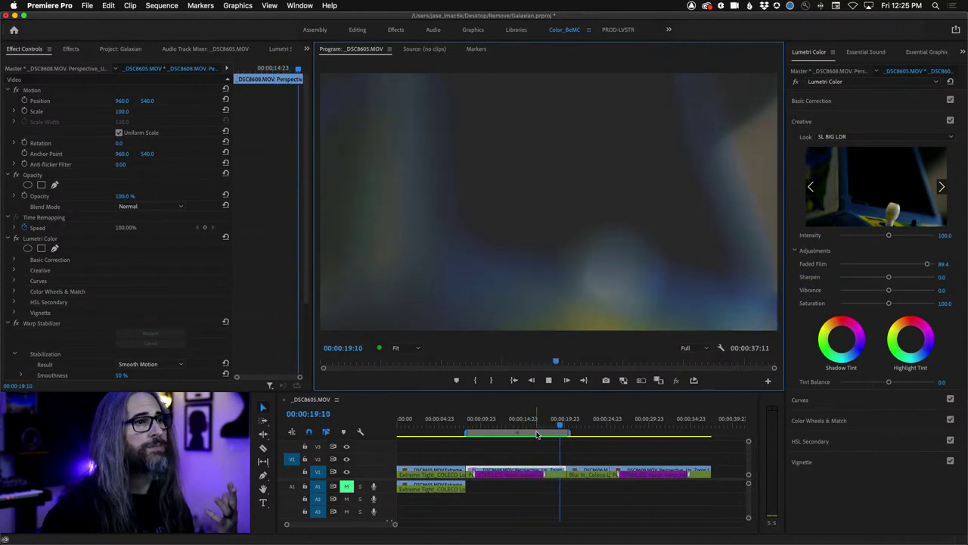
key("space")
left_click(484, 421)
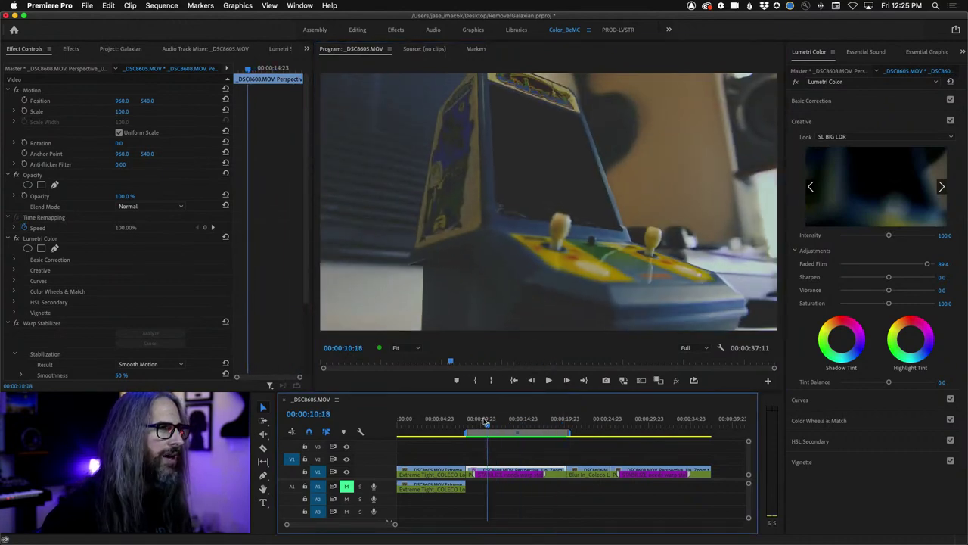
key("space")
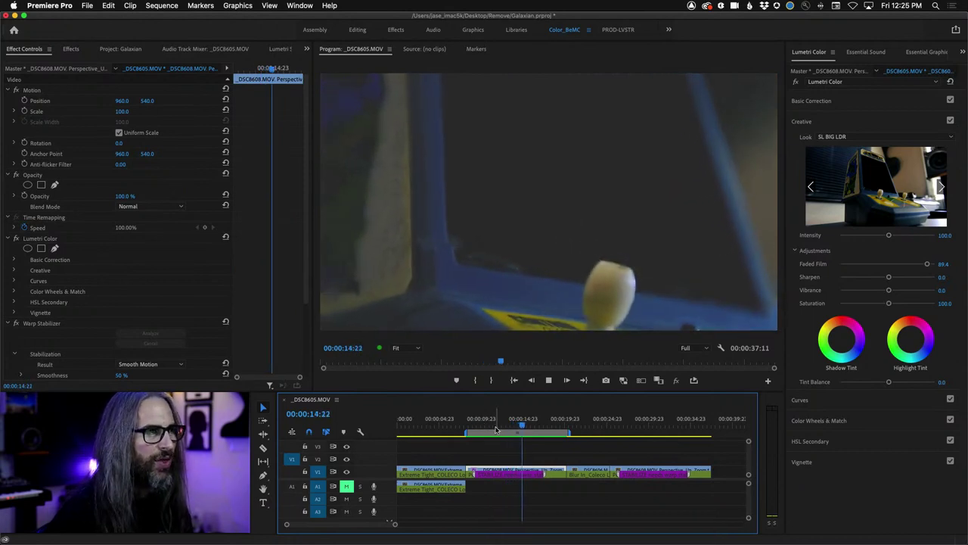
key("space")
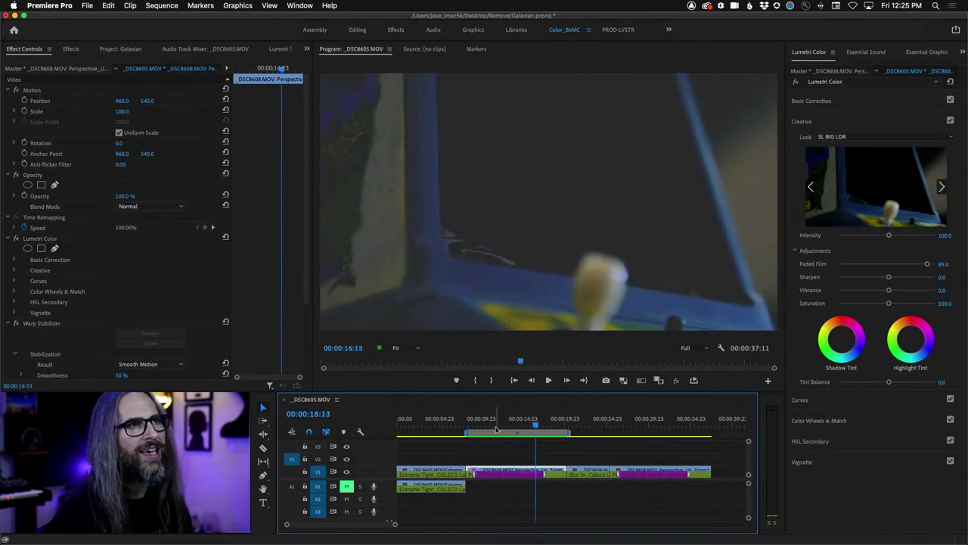
left_click(721, 347)
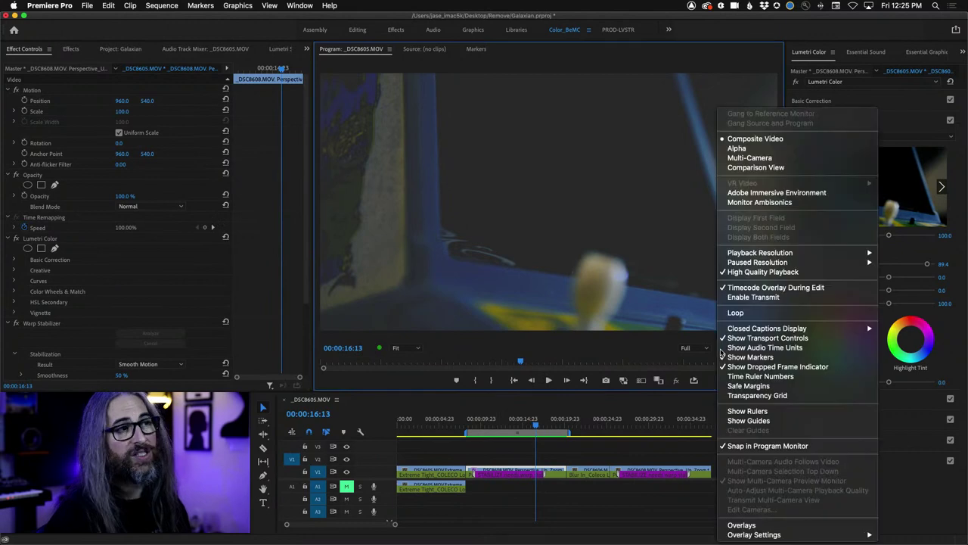
left_click(755, 272)
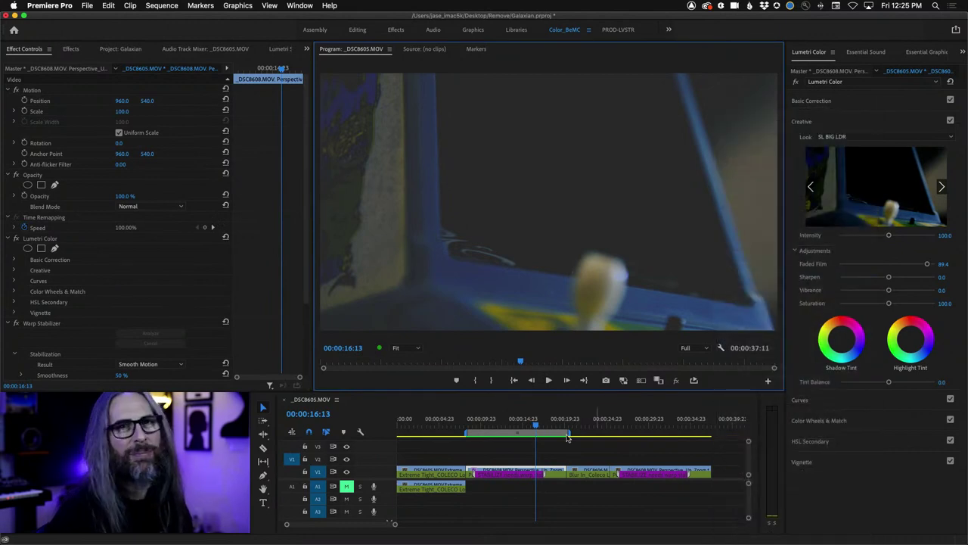